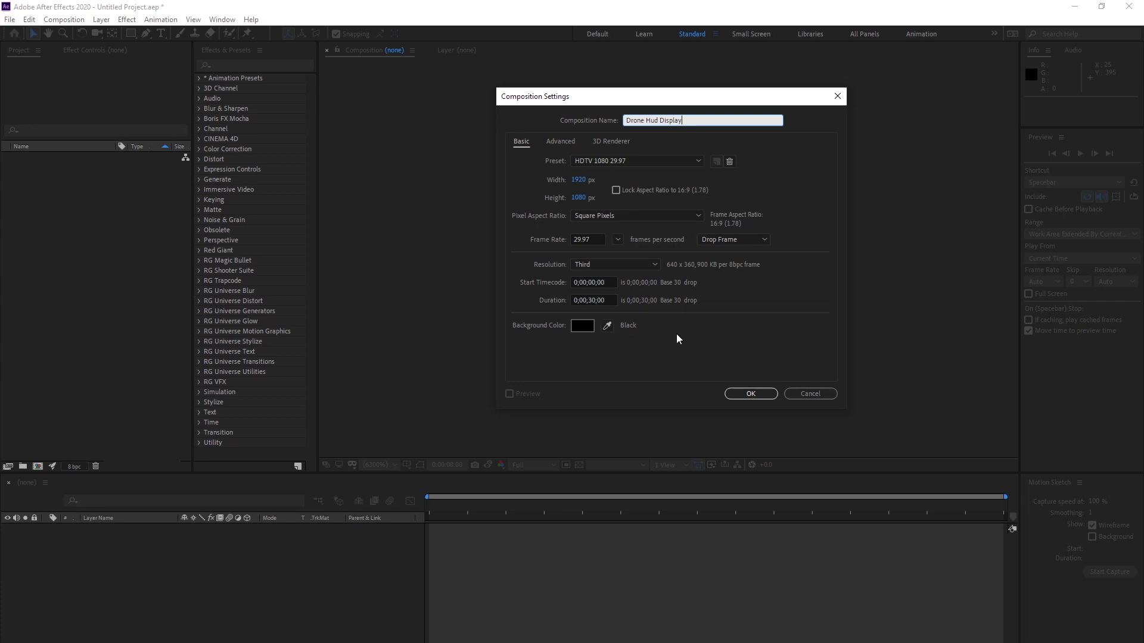
# - Create the HDTV 1080 29.97 composition Drone Hud Display lasting 30 seconds and import the Genessee st fog.MP4 footage, two MP3 tracks and cockpit.png
pyautogui.click(756, 395)
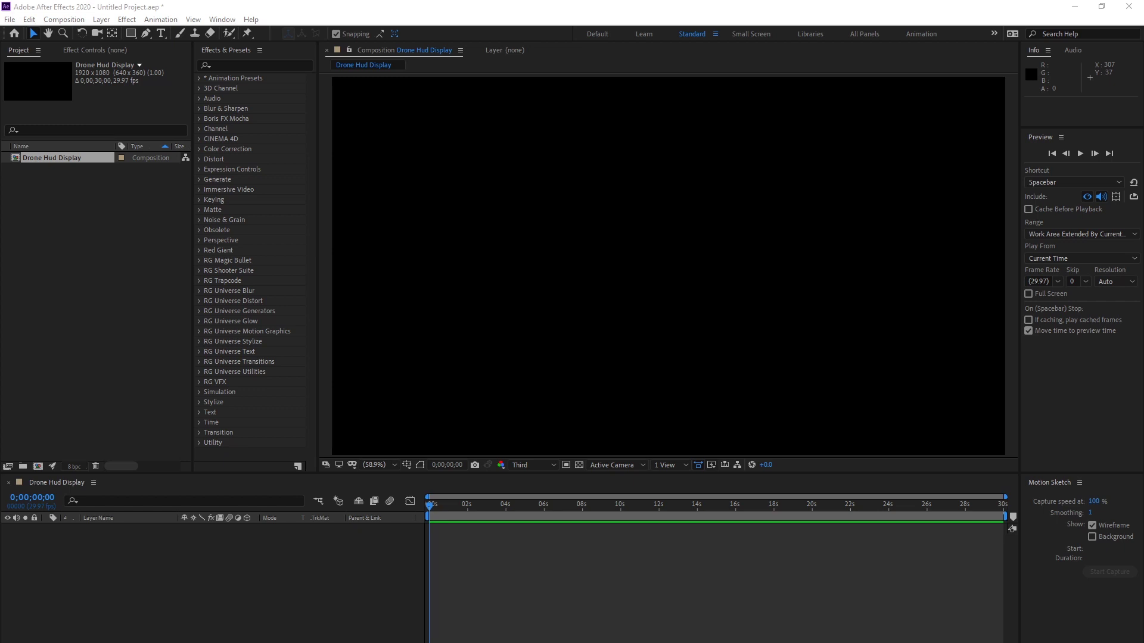
pyautogui.moveTo(1, 245); pyautogui.dragTo(94, 250)
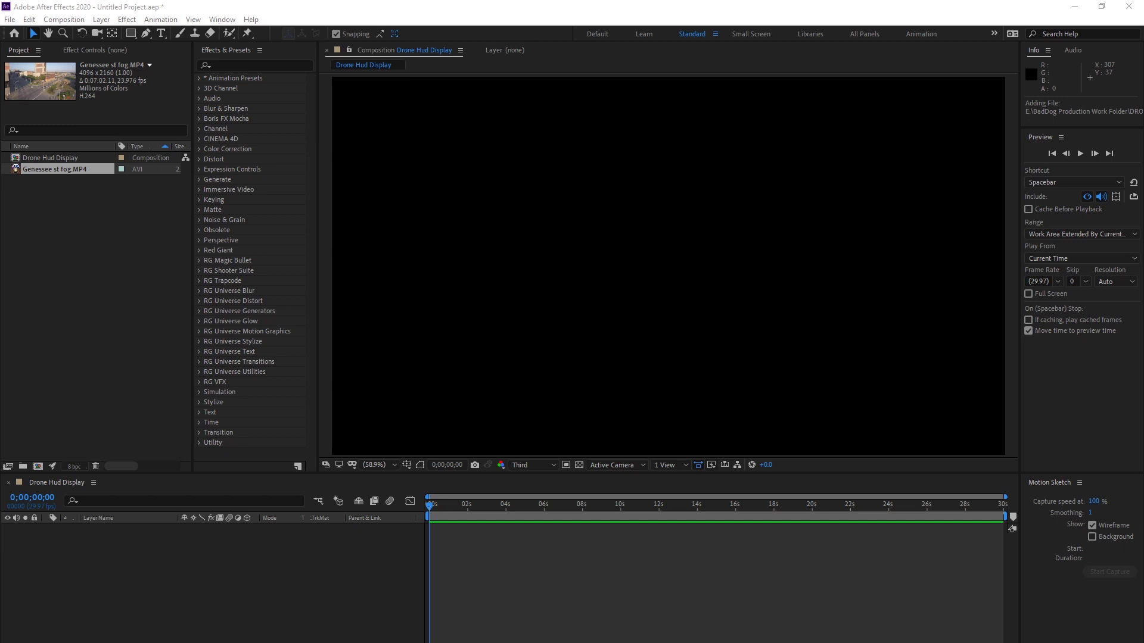
pyautogui.moveTo(0, 270); pyautogui.dragTo(77, 271)
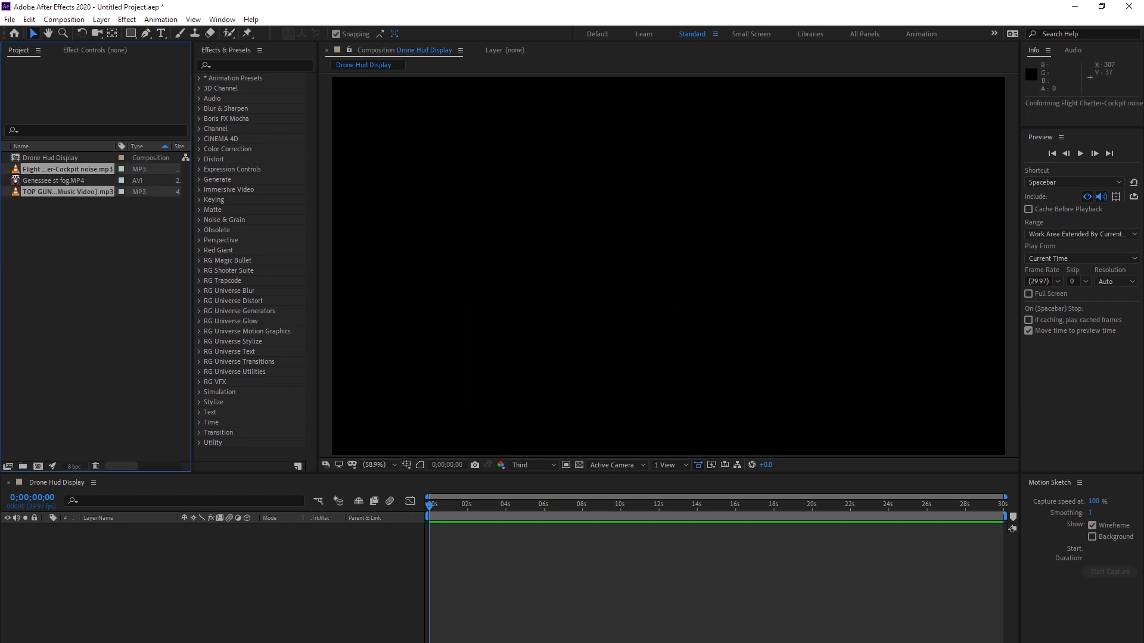
pyautogui.press('w')
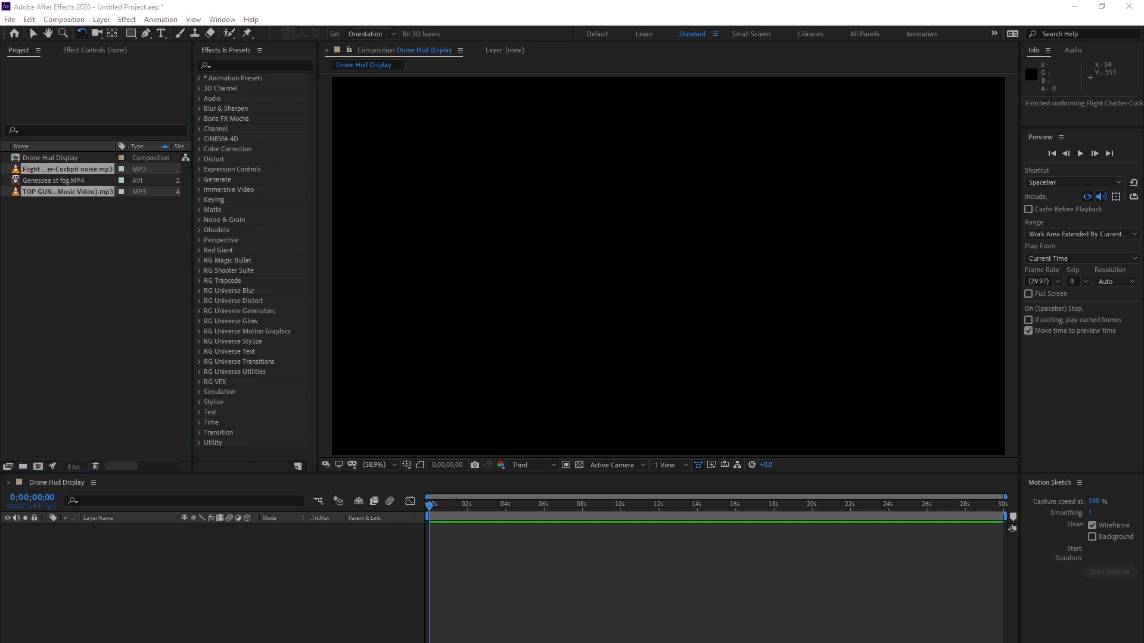
pyautogui.moveTo(0, 266); pyautogui.dragTo(95, 270)
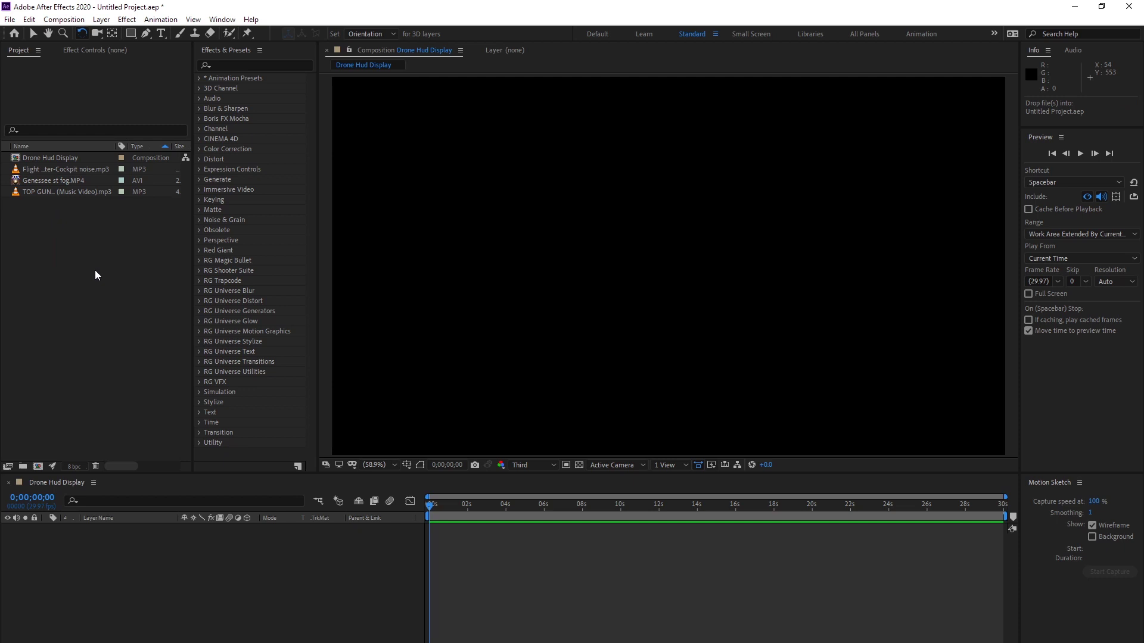
pyautogui.moveTo(94, 270); pyautogui.dragTo(95, 270)
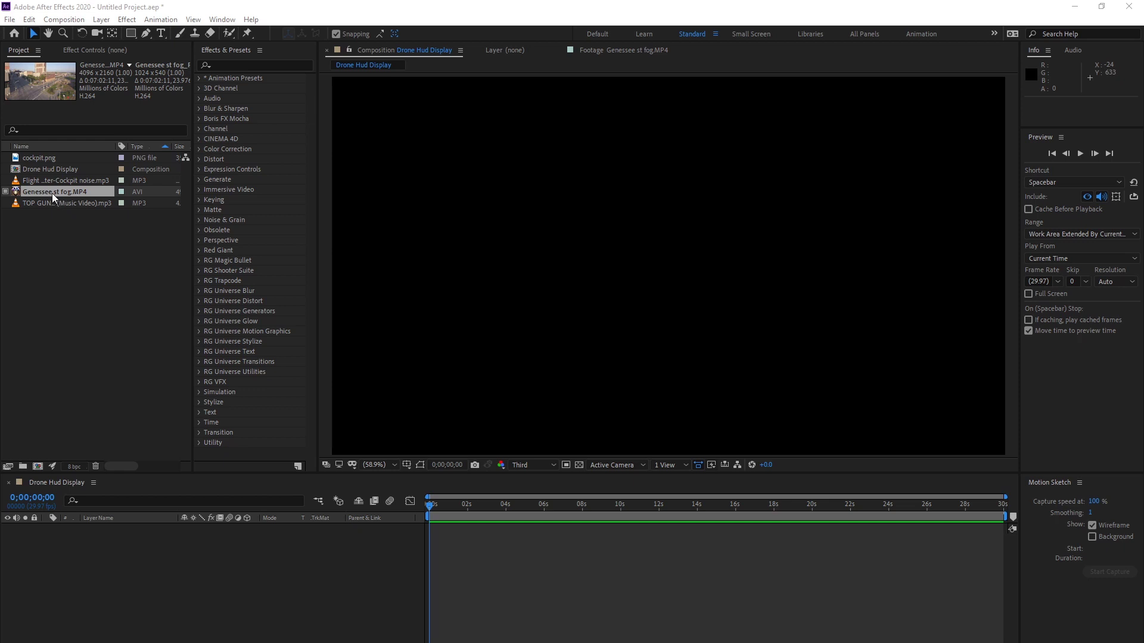
# - Add Genessee st fog.MP4 to the Drone Hud Display composition and fit the layer to the composition size
pyautogui.moveTo(52, 193); pyautogui.dragTo(110, 549)
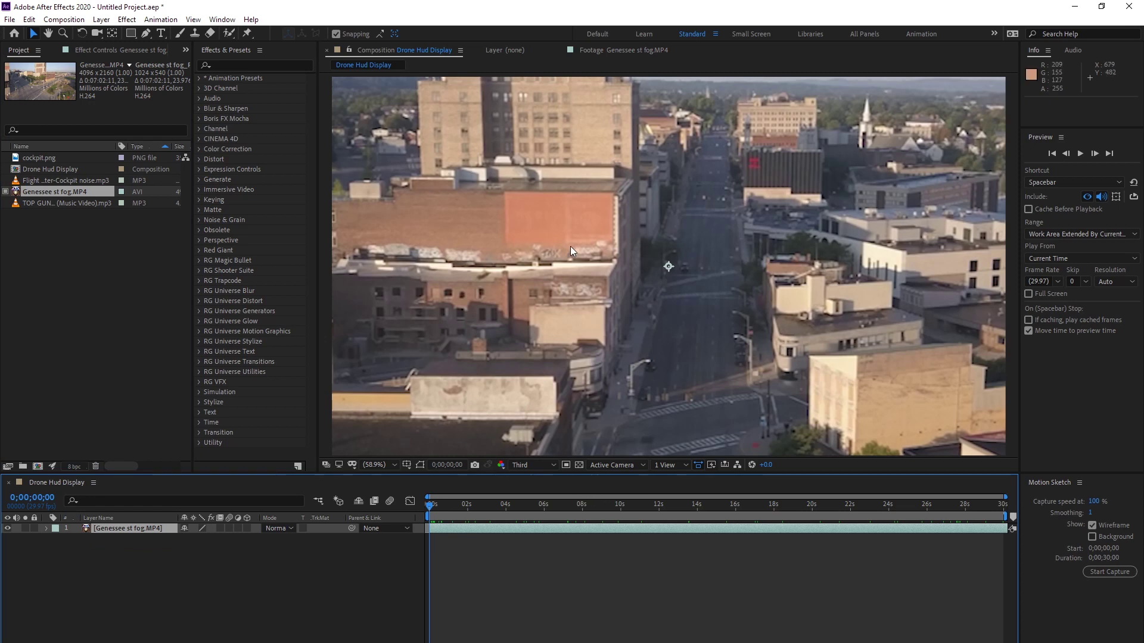
pyautogui.rightClick(565, 531)
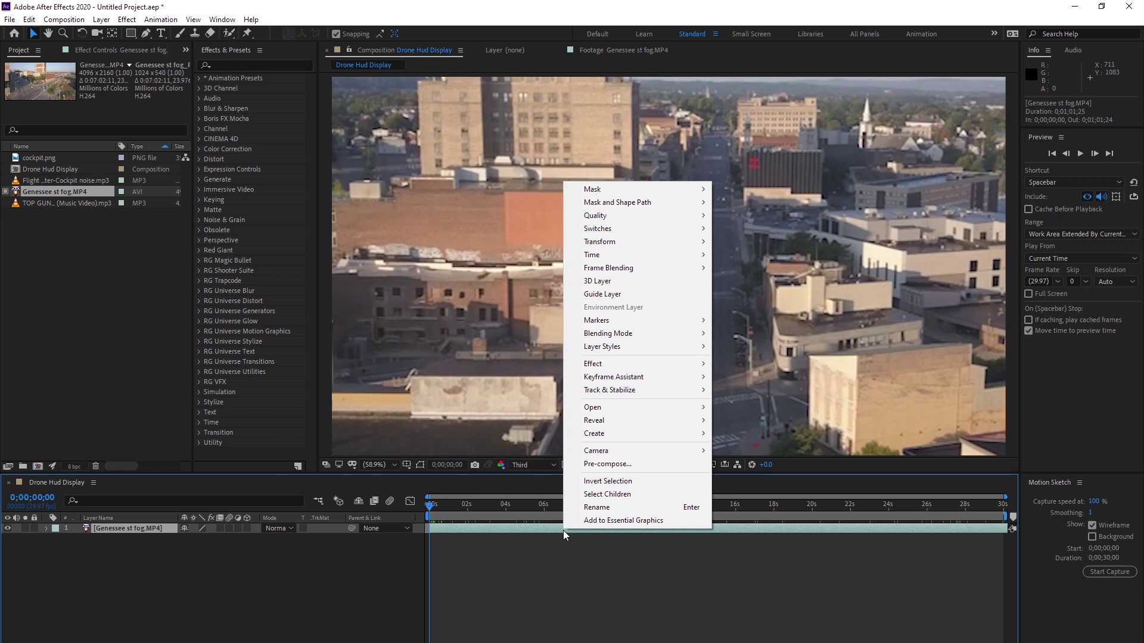
pyautogui.moveTo(625, 246)
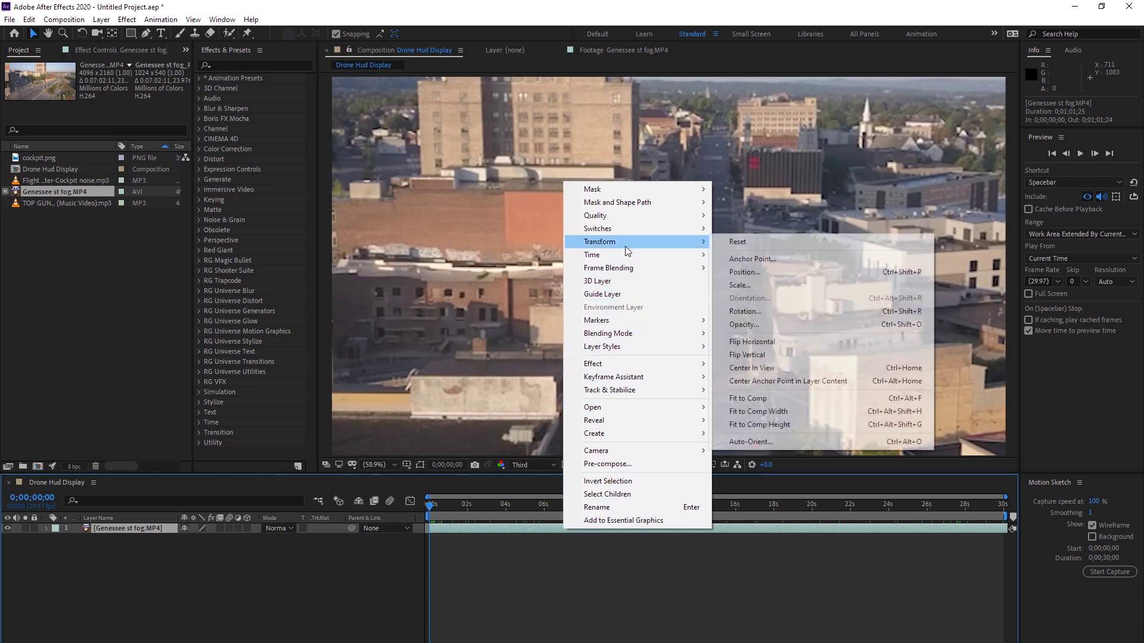
pyautogui.click(752, 398)
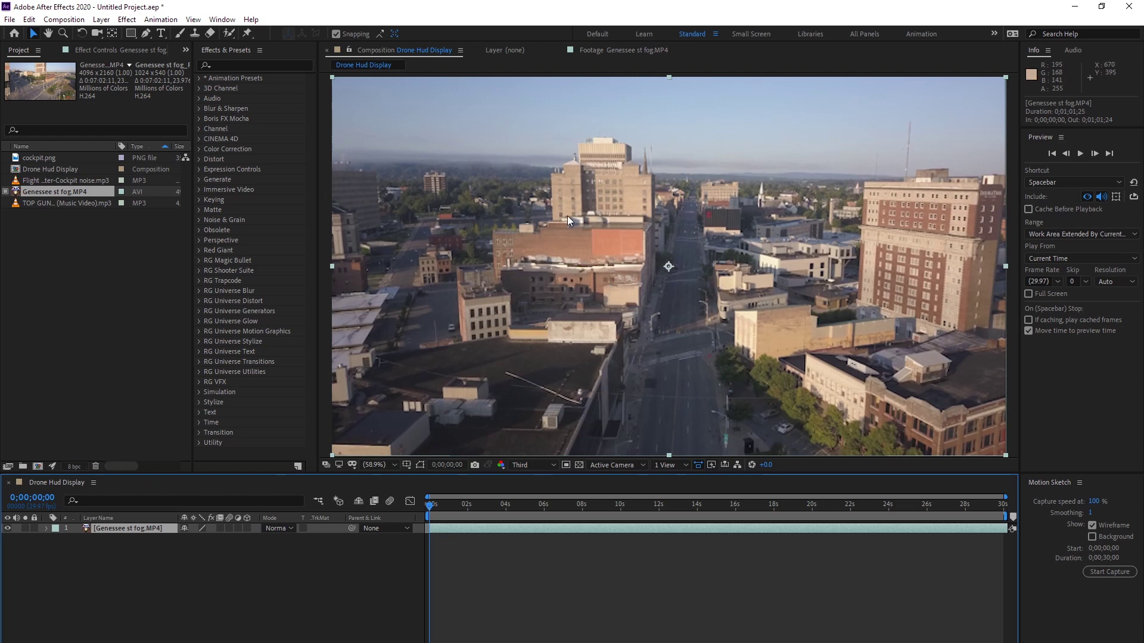
# - Add cockpit.png to the composition and stack it above the Genessee st fog.MP4 layer
pyautogui.press('w')
pyautogui.click(40, 158)
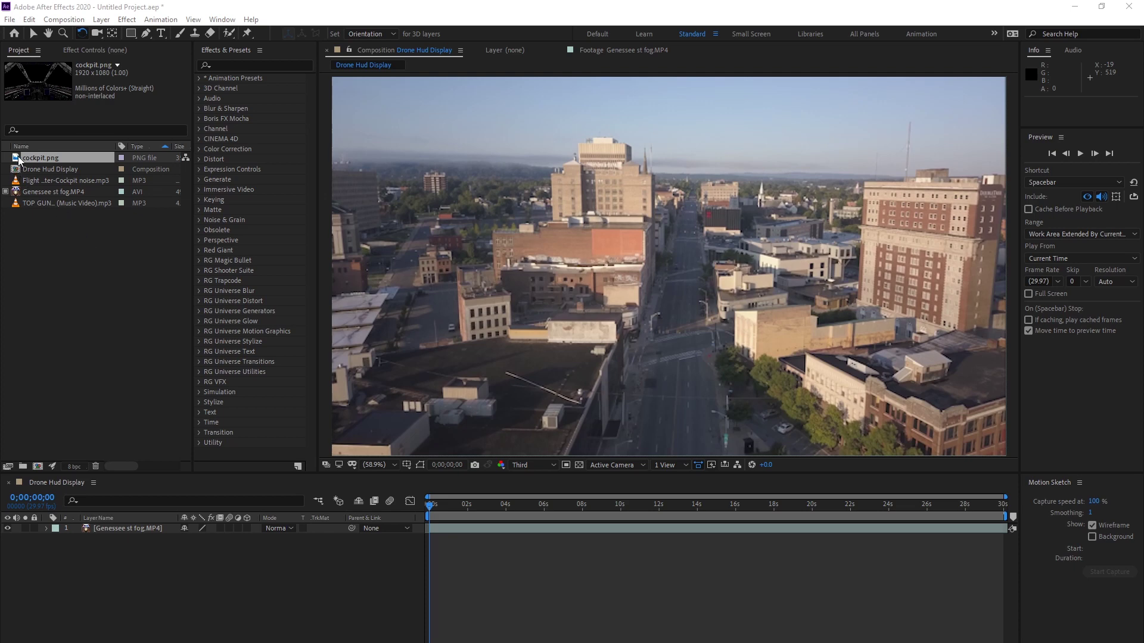
pyautogui.moveTo(18, 158); pyautogui.dragTo(108, 527)
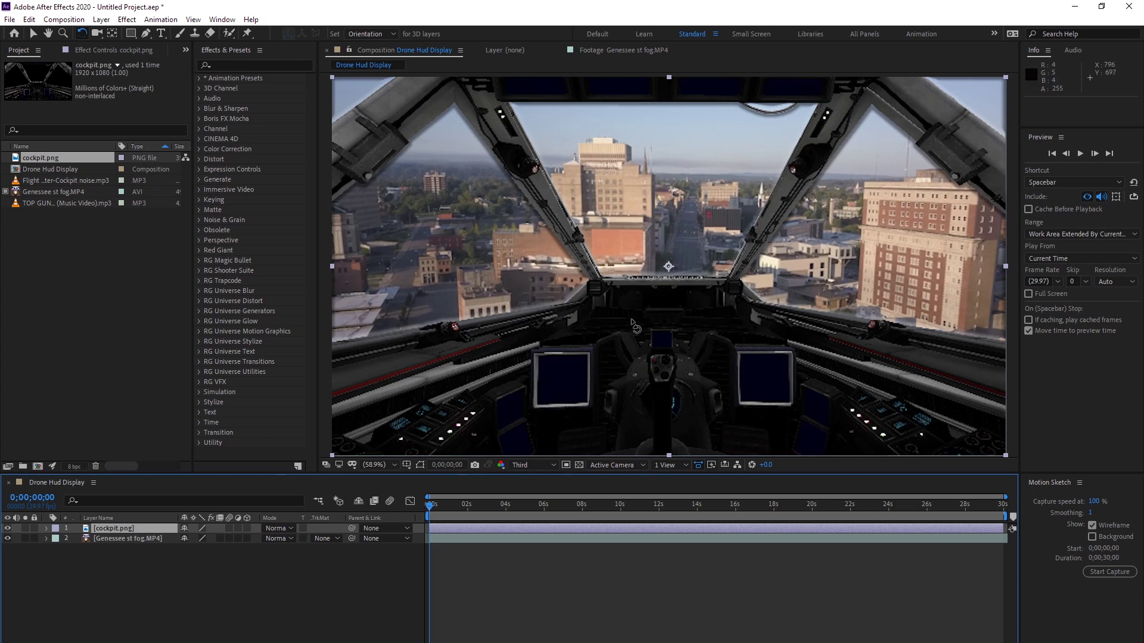
pyautogui.moveTo(112, 530); pyautogui.dragTo(117, 572)
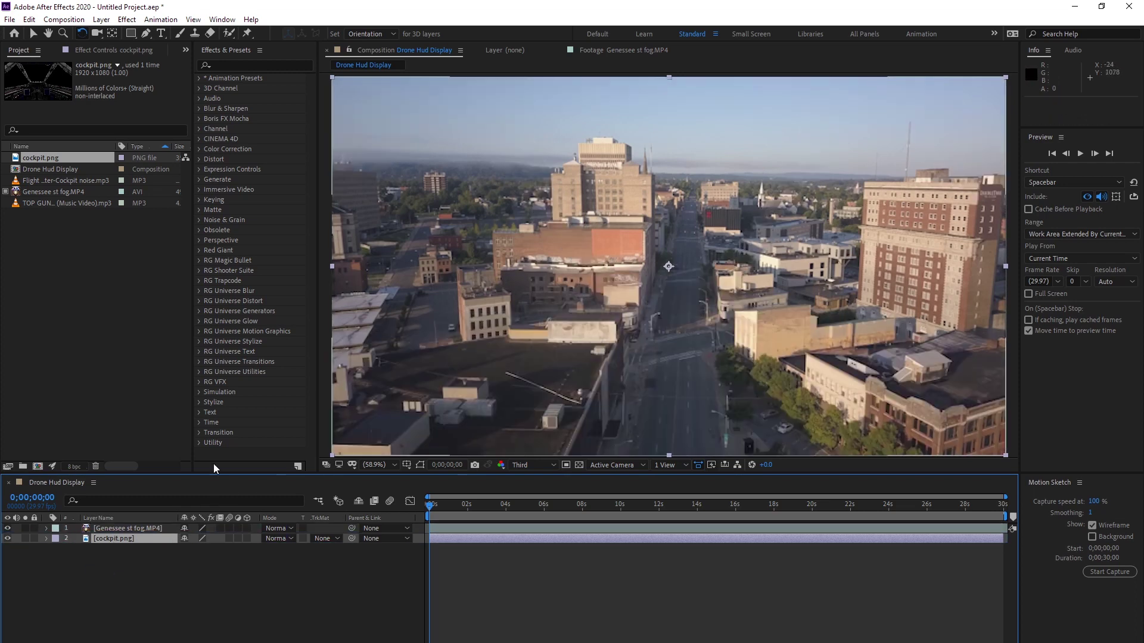
pyautogui.moveTo(141, 538); pyautogui.dragTo(141, 525)
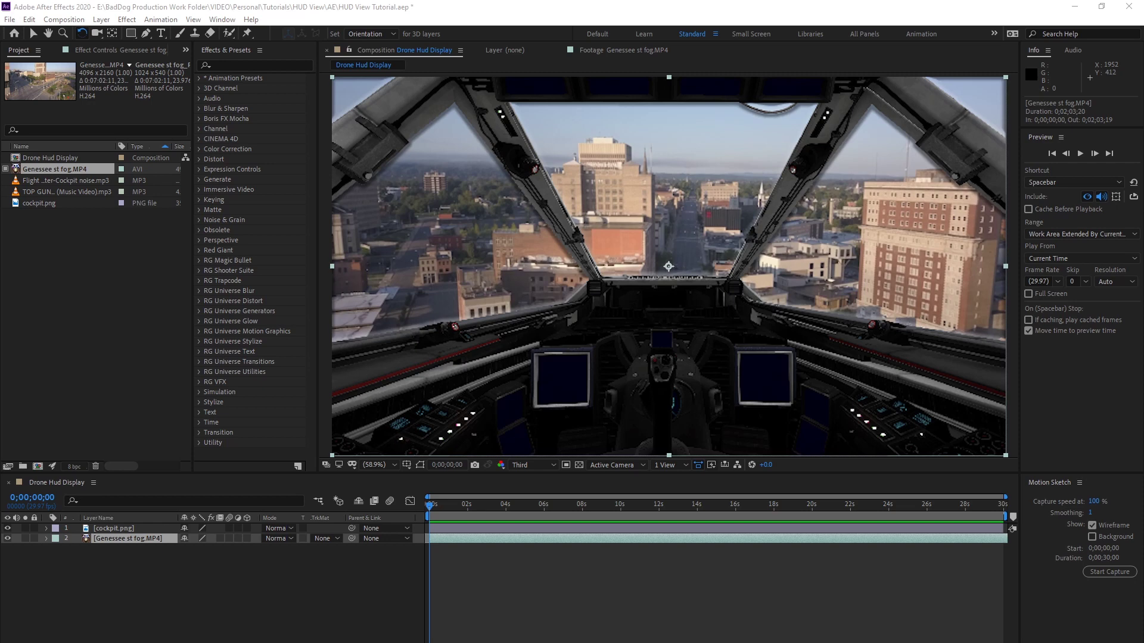
# - Preview the footage's flight speed behind the cockpit, and return the playhead to the start of the composition
pyautogui.click(1080, 154)
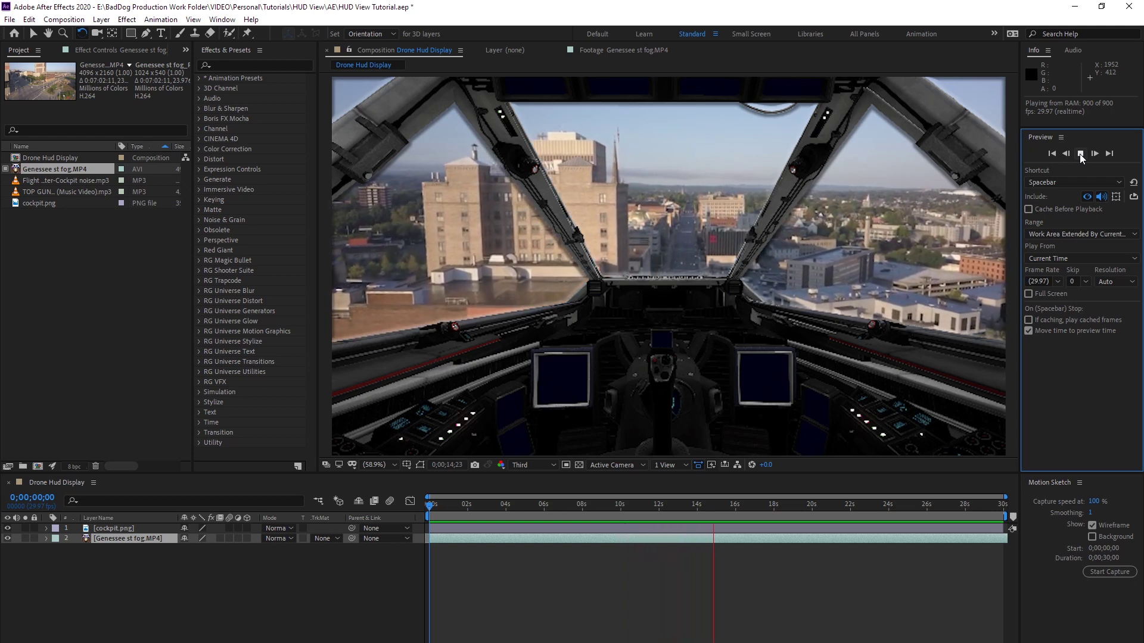
pyautogui.click(1080, 153)
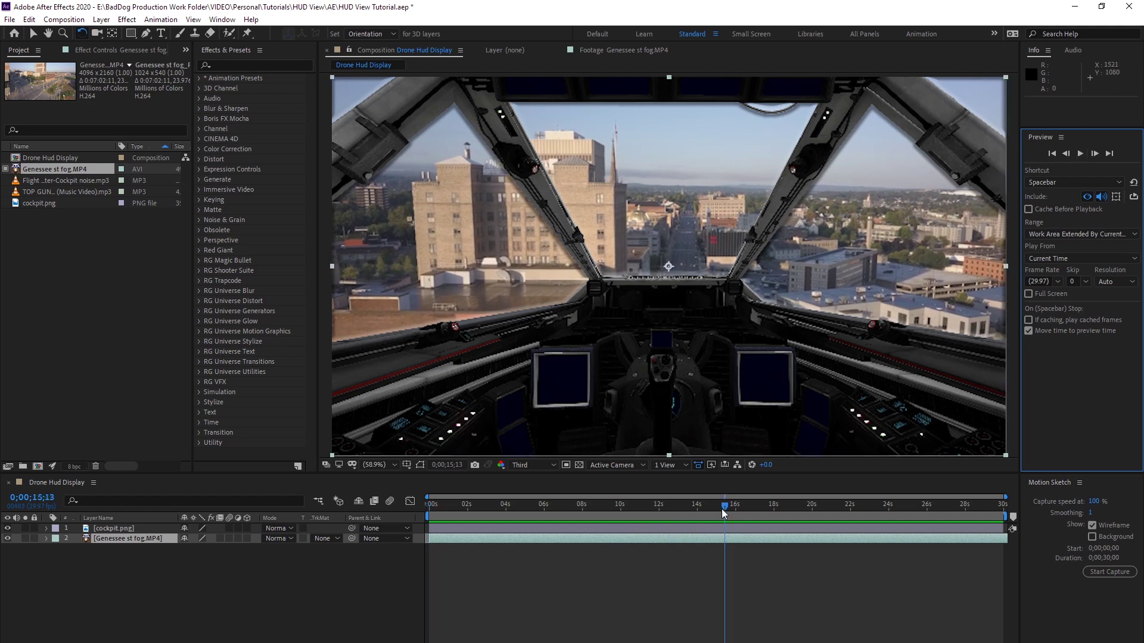
pyautogui.moveTo(728, 506); pyautogui.dragTo(417, 530)
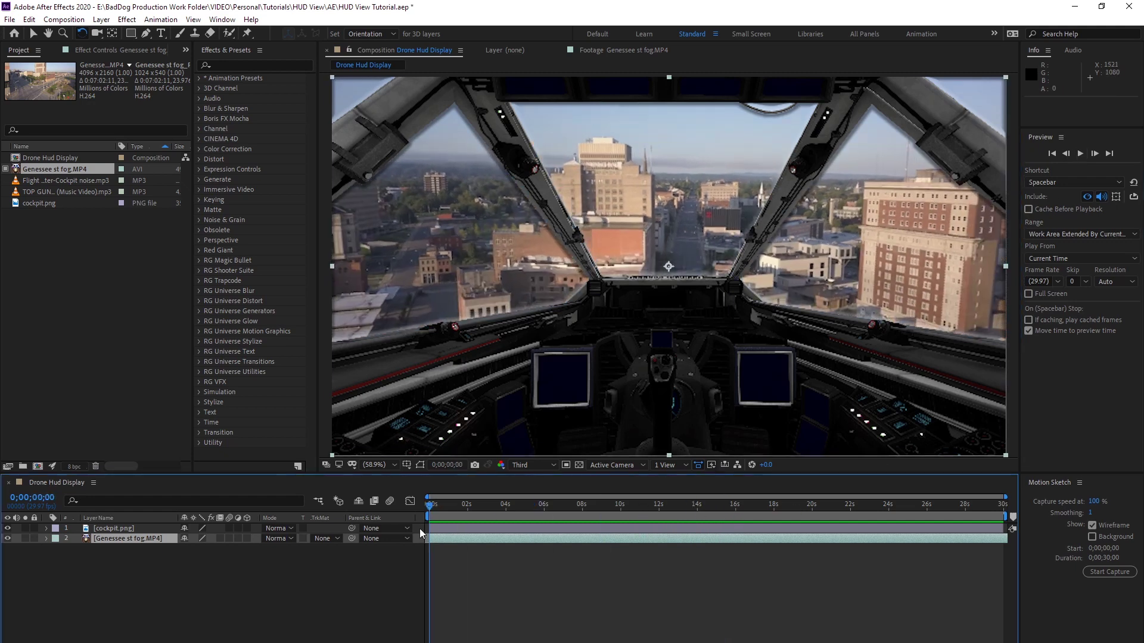
# - Time-stretch the Genessee st fog.MP4 layer with a stretch factor of 20 and preview the faster flight
pyautogui.rightClick(632, 539)
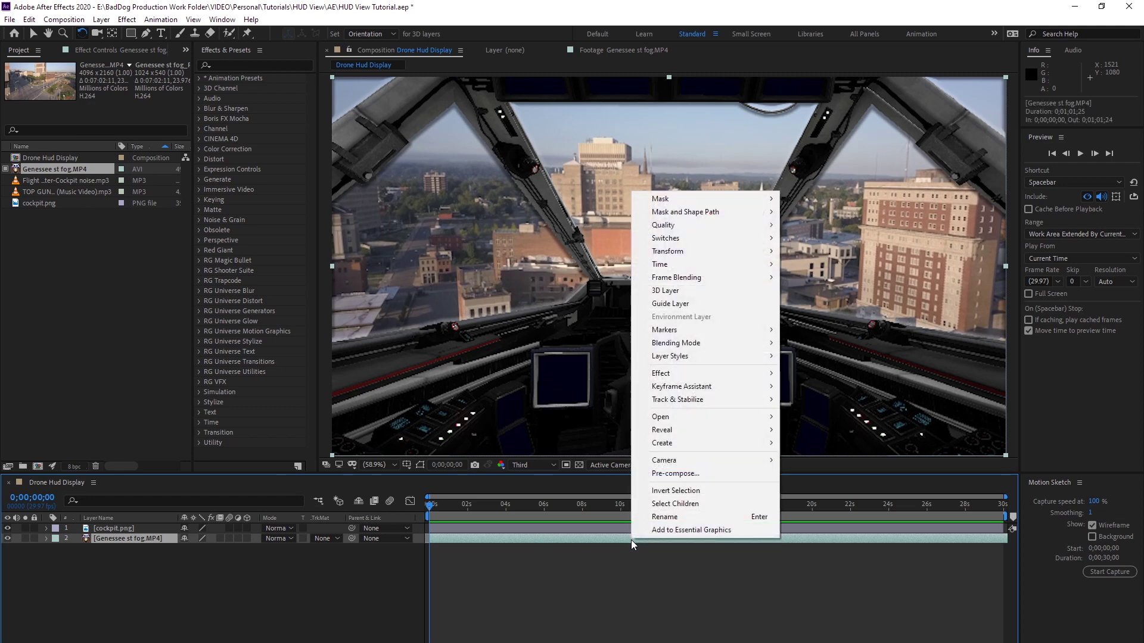
pyautogui.moveTo(702, 268)
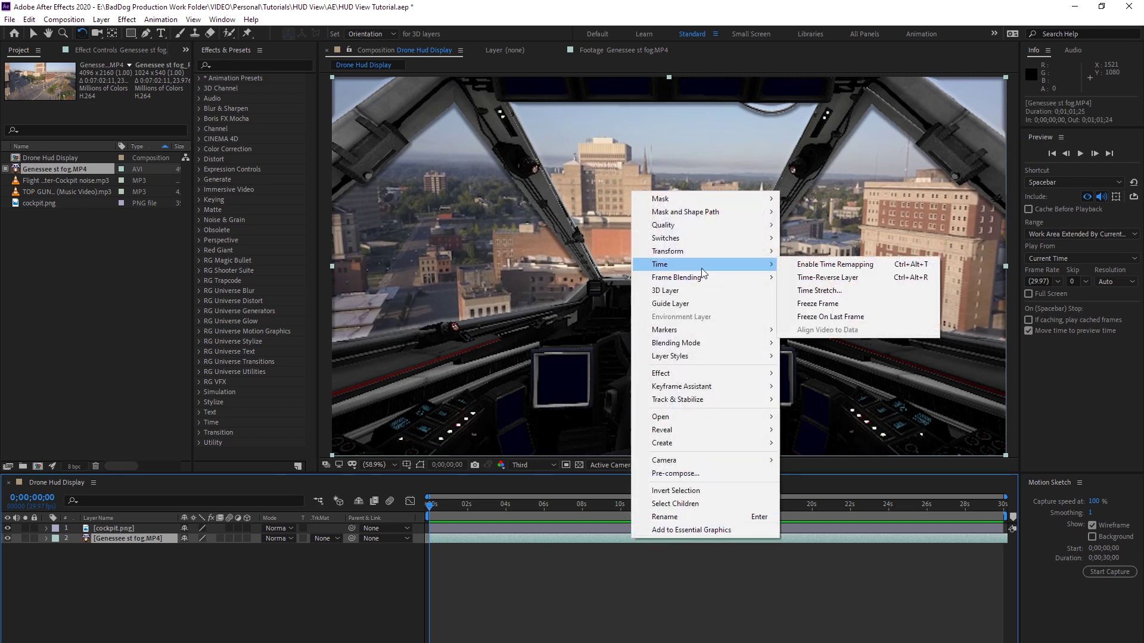
pyautogui.click(826, 290)
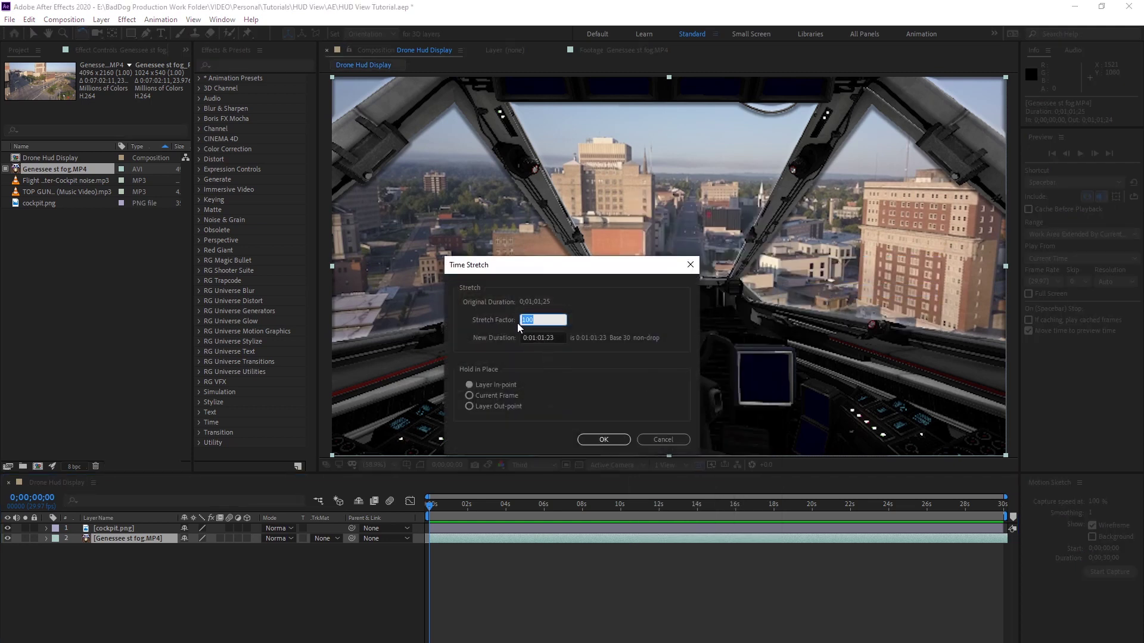
pyautogui.write('20')
pyautogui.click(612, 439)
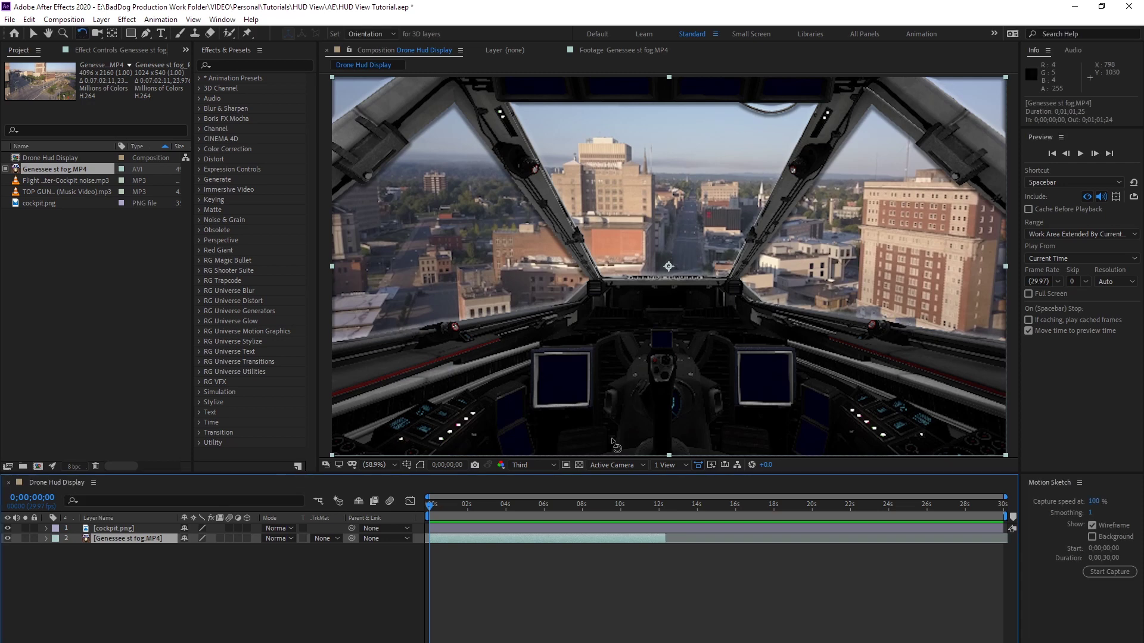
pyautogui.click(1080, 154)
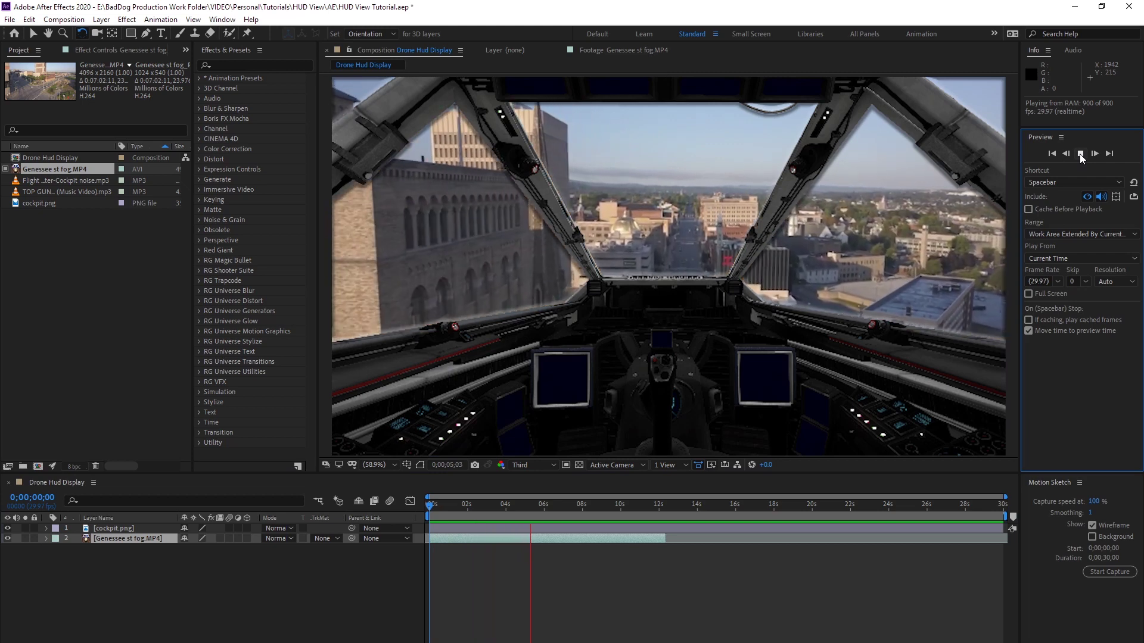
pyautogui.click(1079, 153)
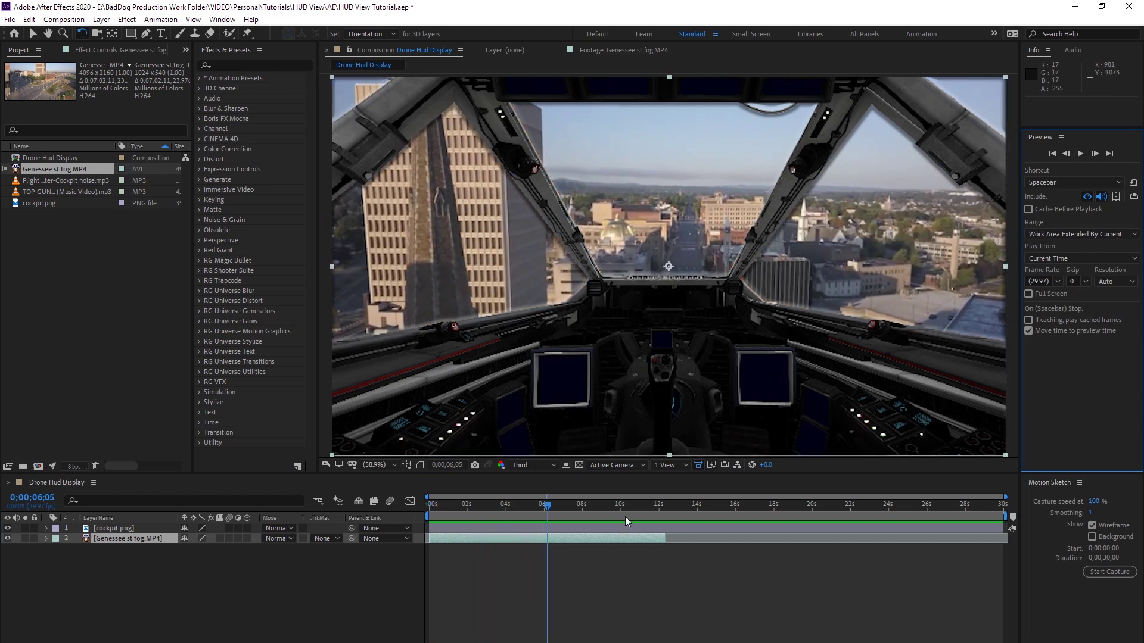
# - Set the Genessee st fog.MP4 layer's time stretch factor to 15 and preview the result from the composition's start
pyautogui.rightClick(604, 540)
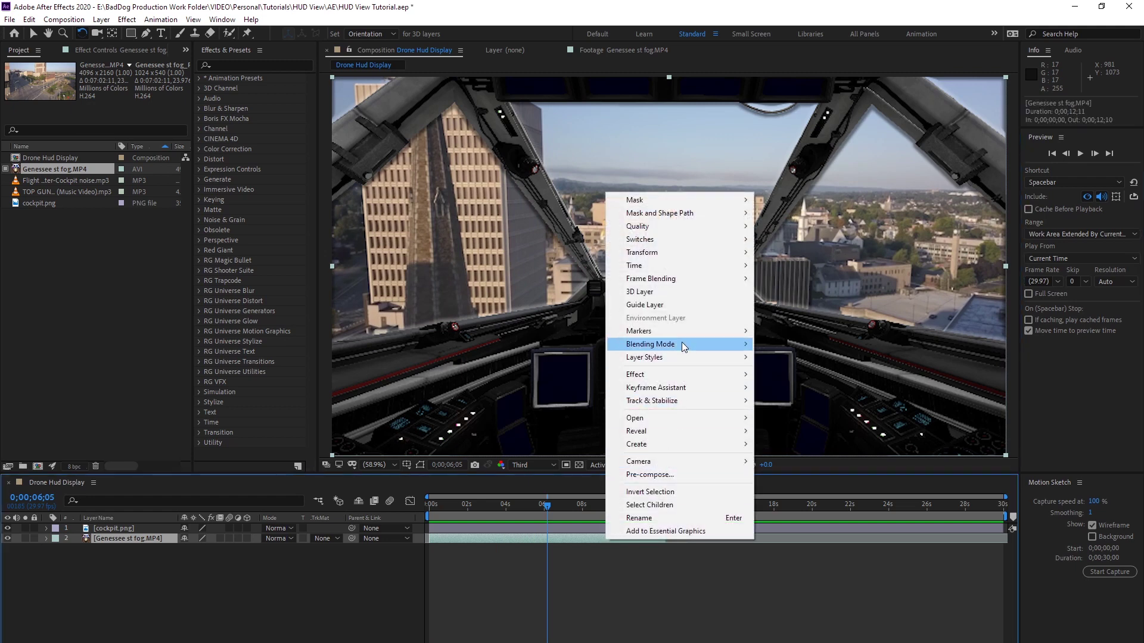
pyautogui.moveTo(694, 262)
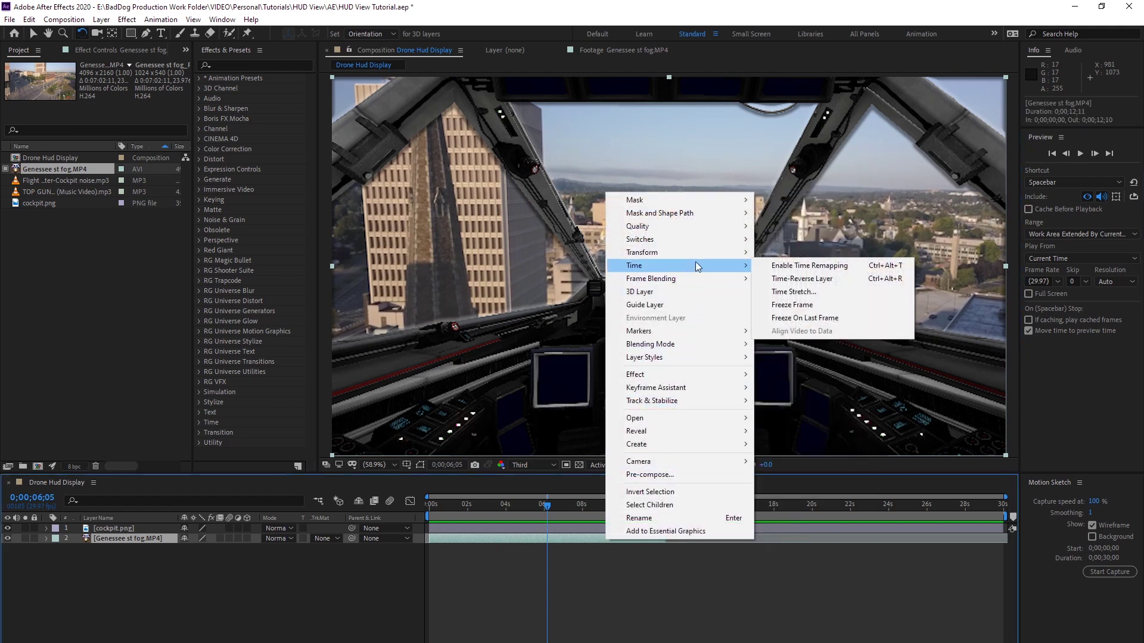
pyautogui.click(796, 291)
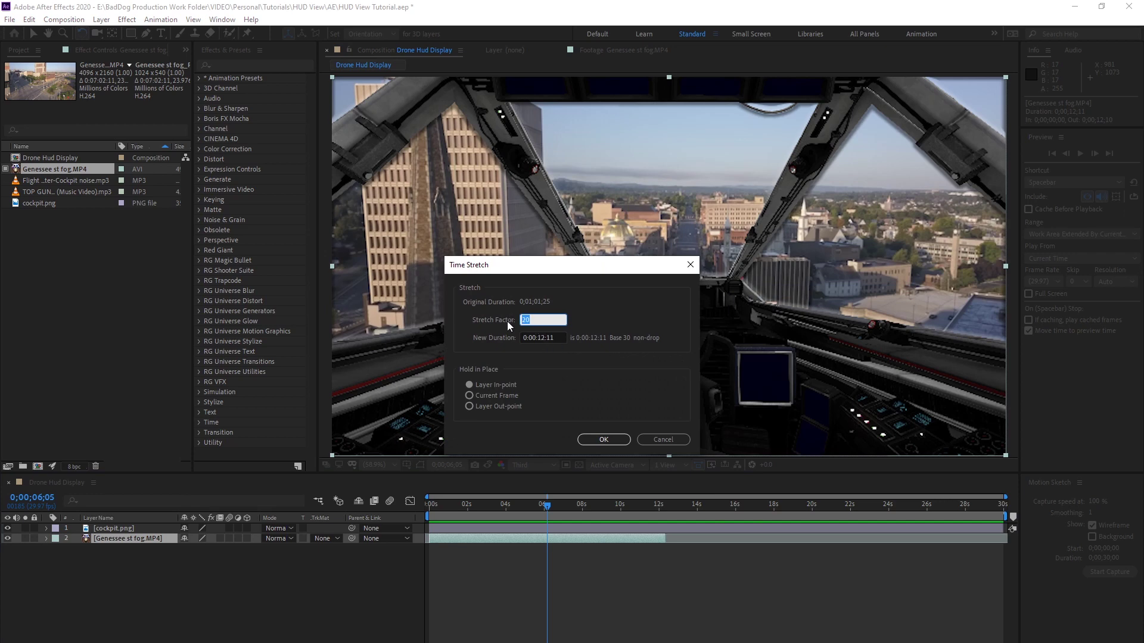
pyautogui.write('15')
pyautogui.click(599, 440)
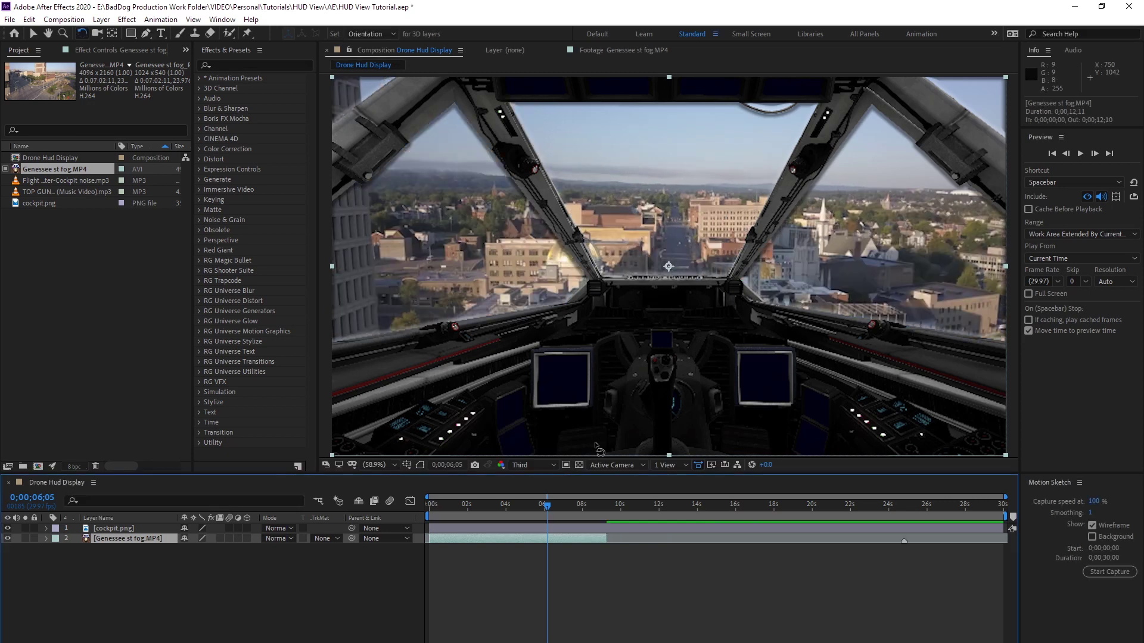
pyautogui.moveTo(548, 505); pyautogui.dragTo(418, 514)
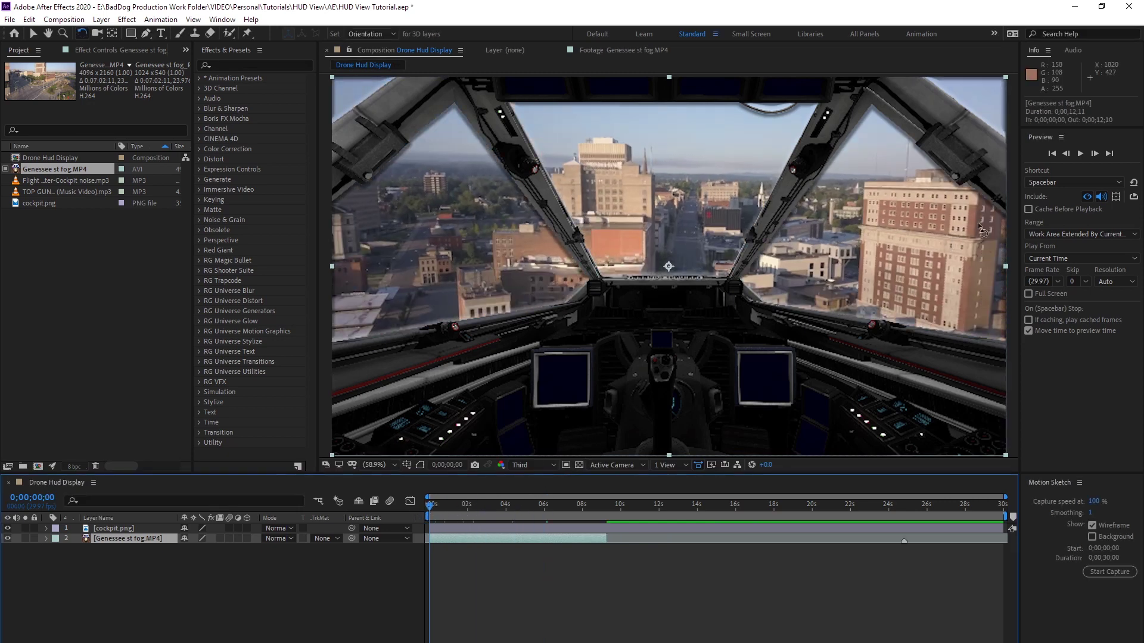
pyautogui.click(1079, 154)
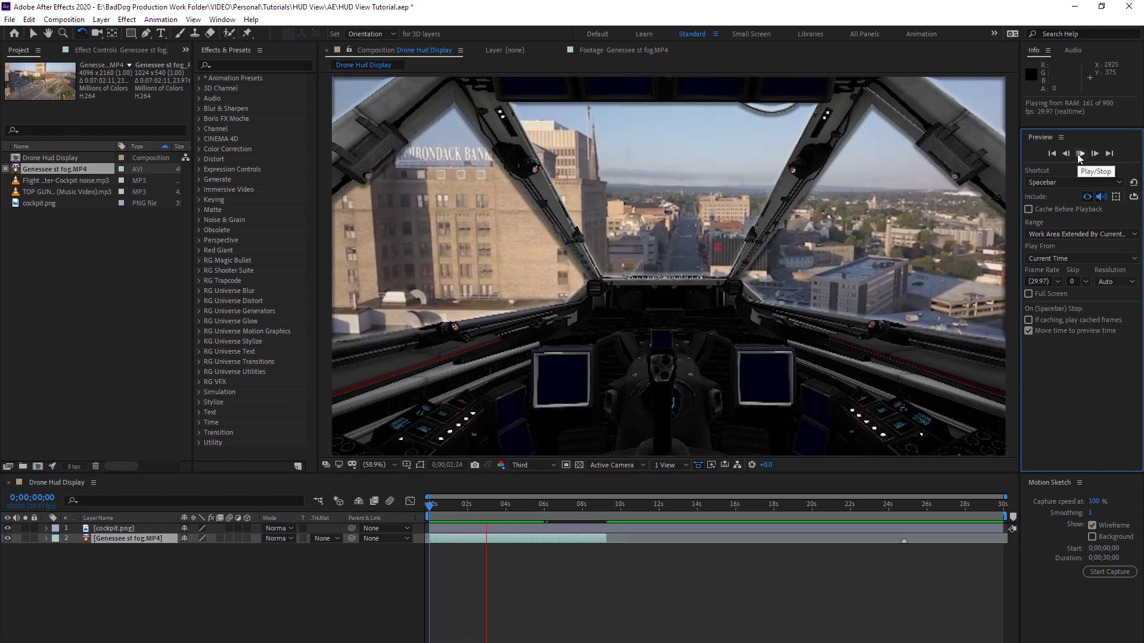
pyautogui.click(483, 386)
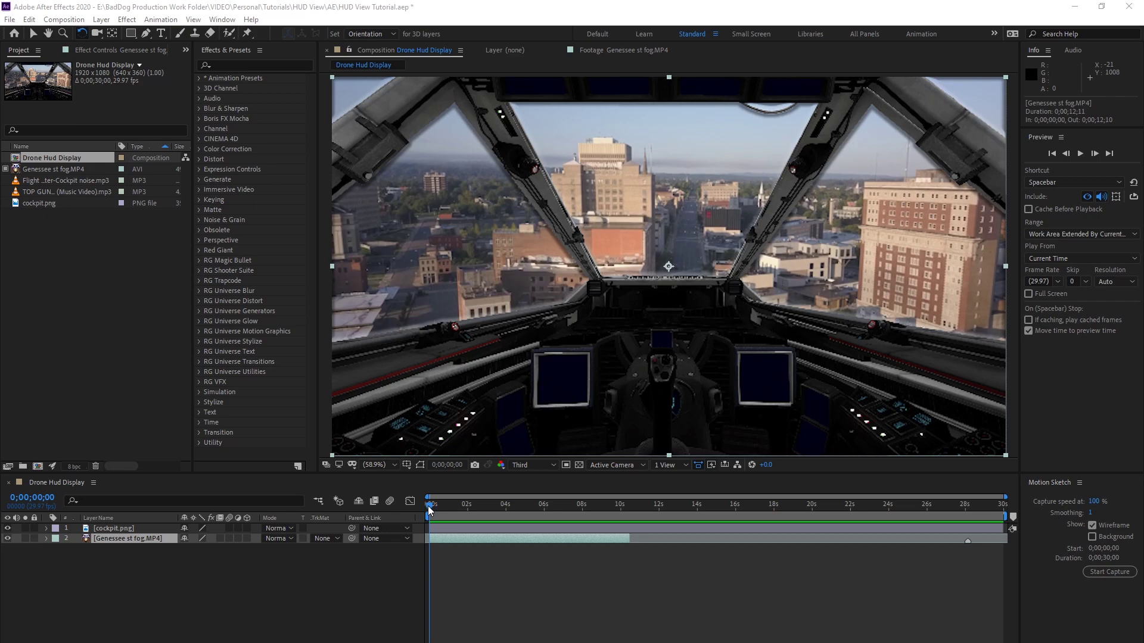
# - Locate the end of the stretched footage with the playhead and set the Drone Hud Display composition's duration to 0;00;10;15
pyautogui.moveTo(428, 505); pyautogui.dragTo(625, 510)
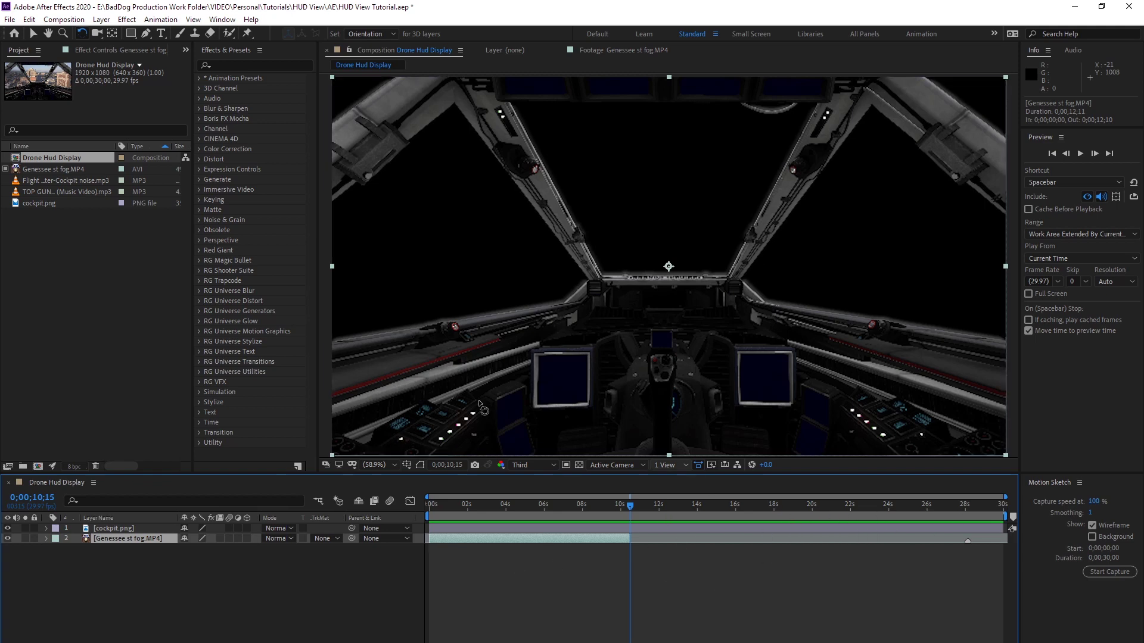
pyautogui.click(15, 161)
pyautogui.rightClick(60, 157)
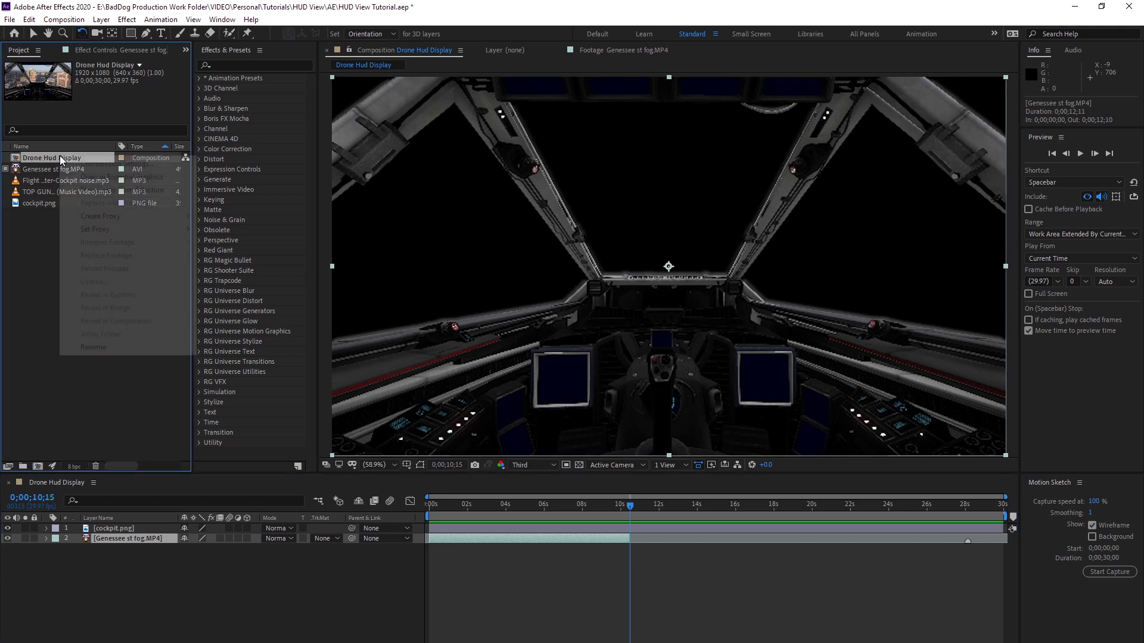
pyautogui.click(94, 165)
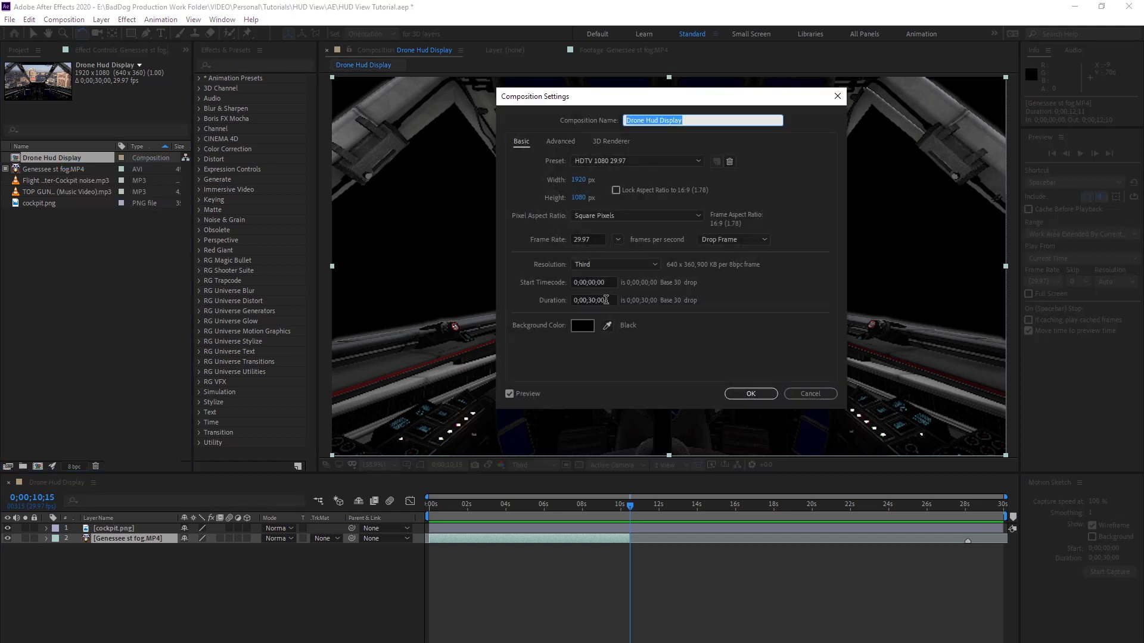
pyautogui.click(590, 300)
pyautogui.write('1015')
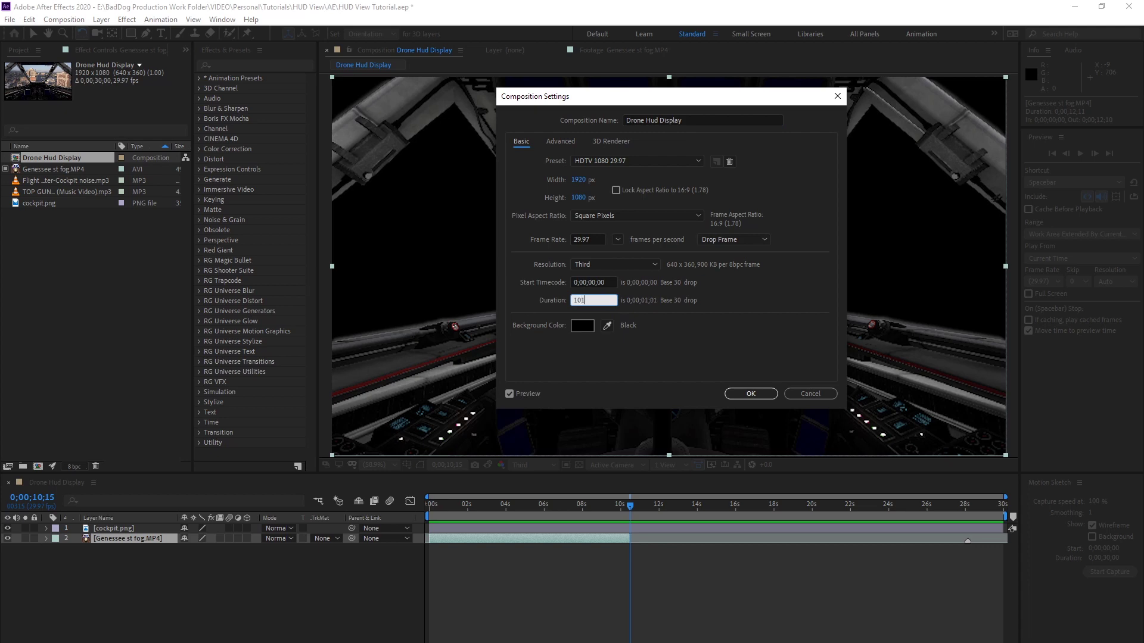
pyautogui.click(751, 395)
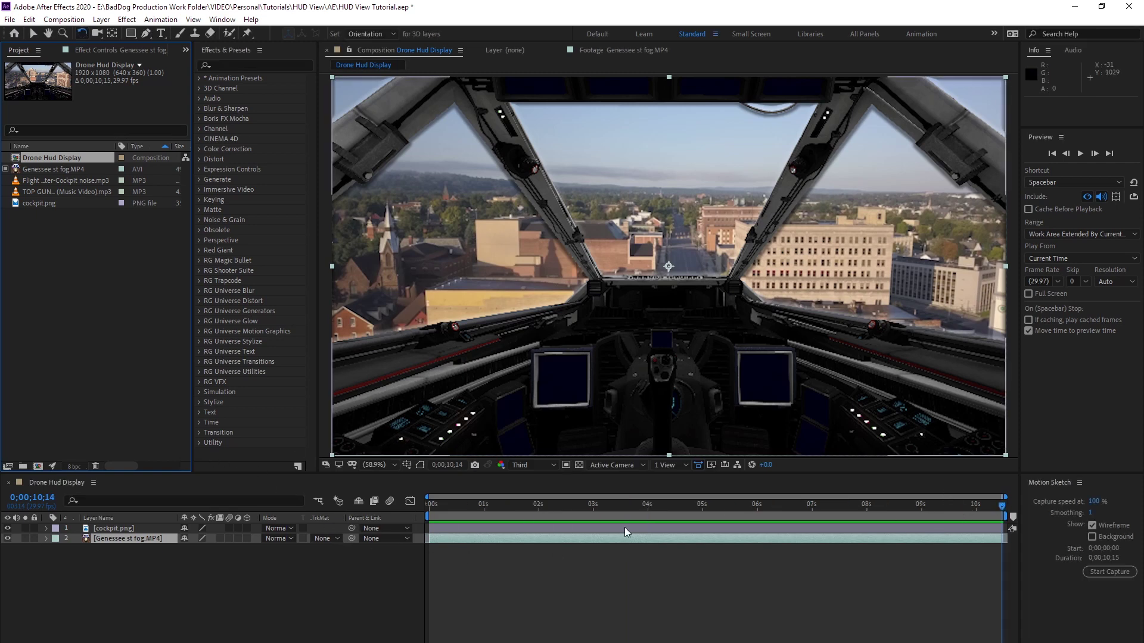
# - Preview the Drone Hud Display composition to check the footage's playback within the new duration
pyautogui.click(996, 506)
pyautogui.press('space')
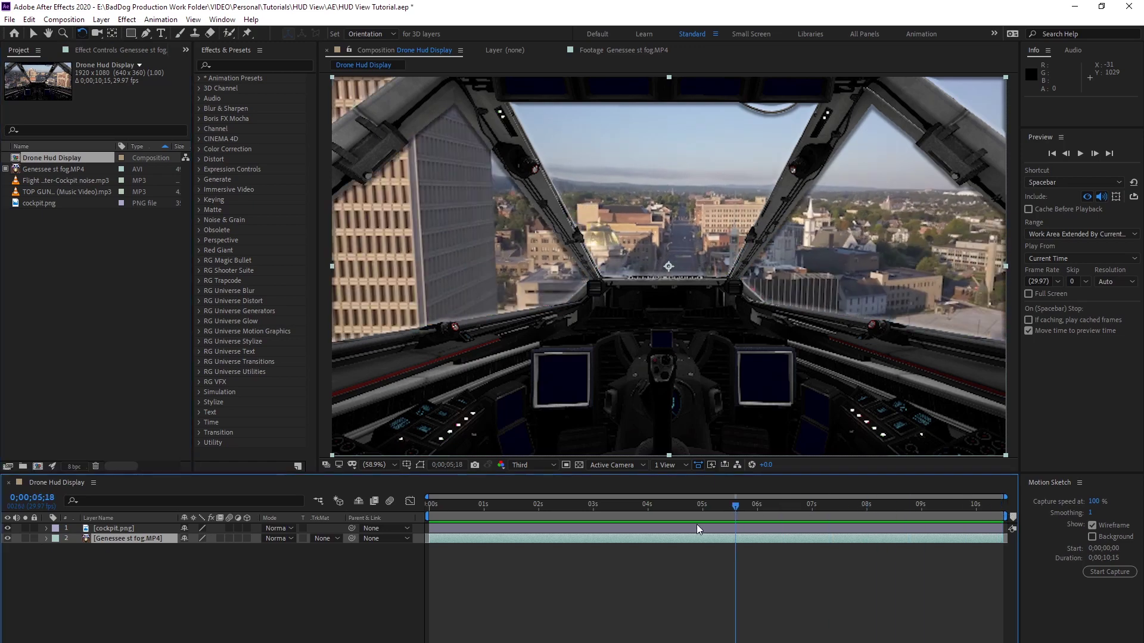
pyautogui.press('space')
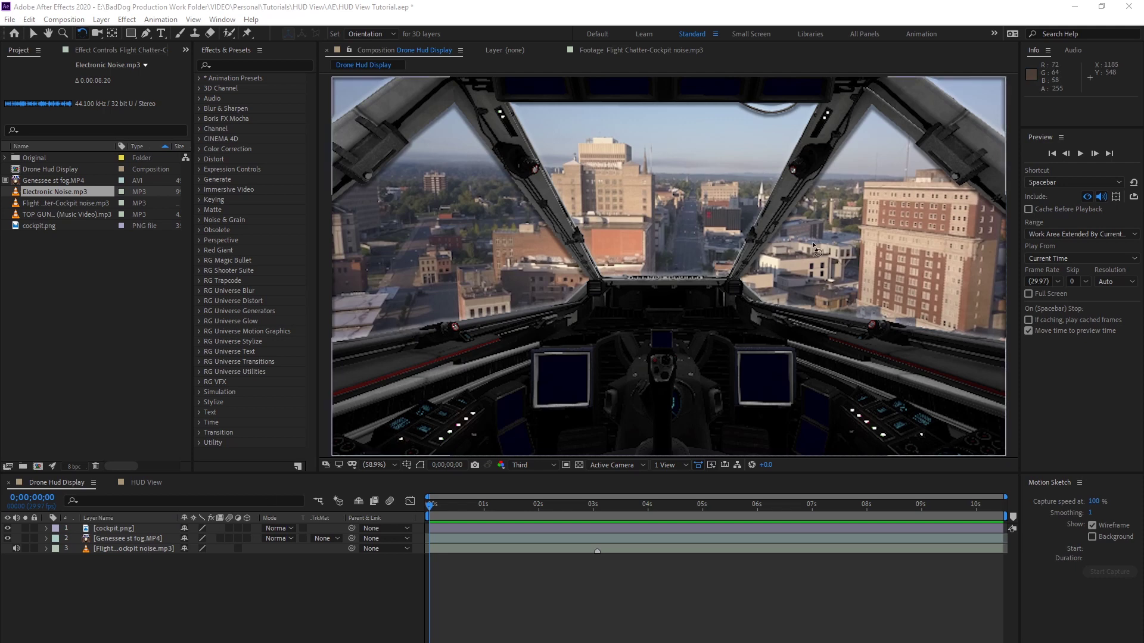
# - Preview the composition with the flight chatter sound and reveal the Flight Chatter-Cockpit noise.mp3 layer's audio properties
pyautogui.click(1081, 153)
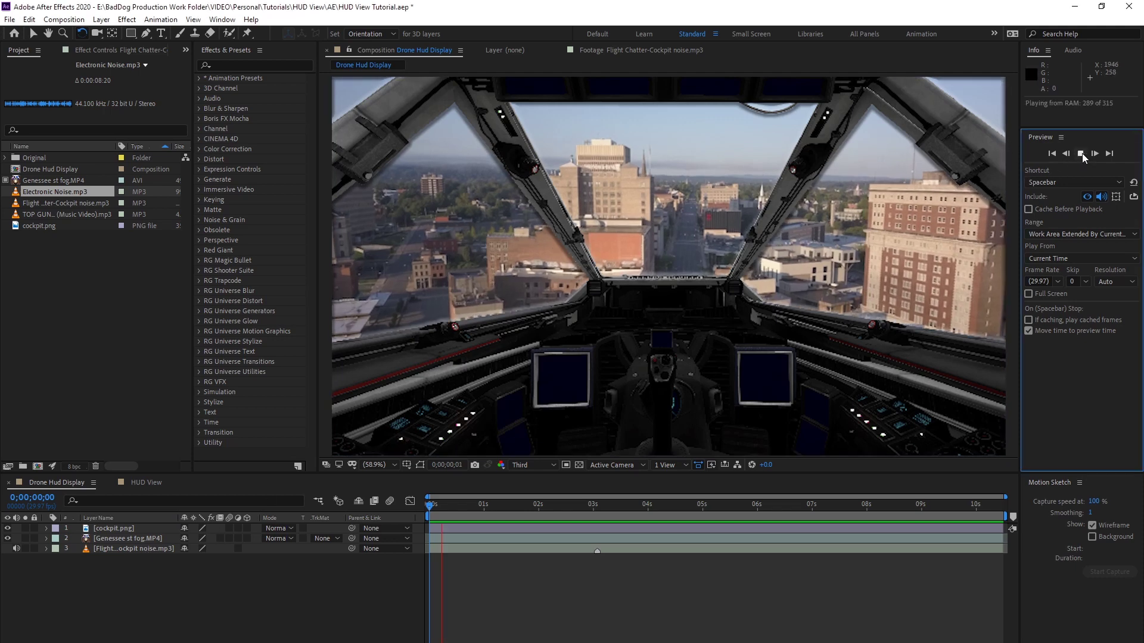
pyautogui.click(1081, 153)
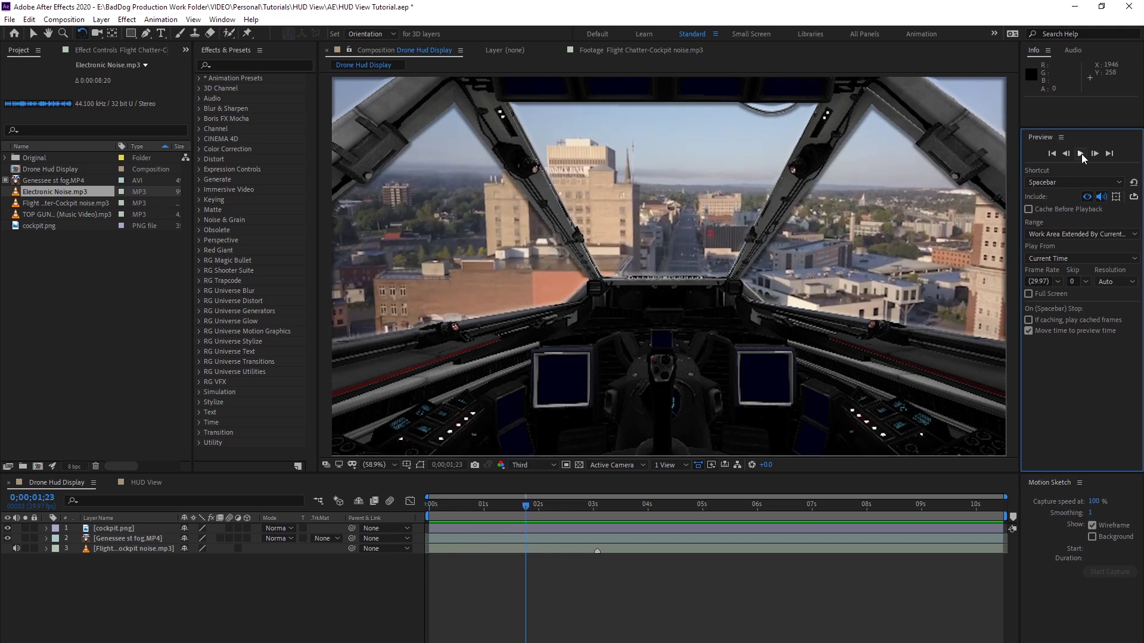
pyautogui.click(47, 549)
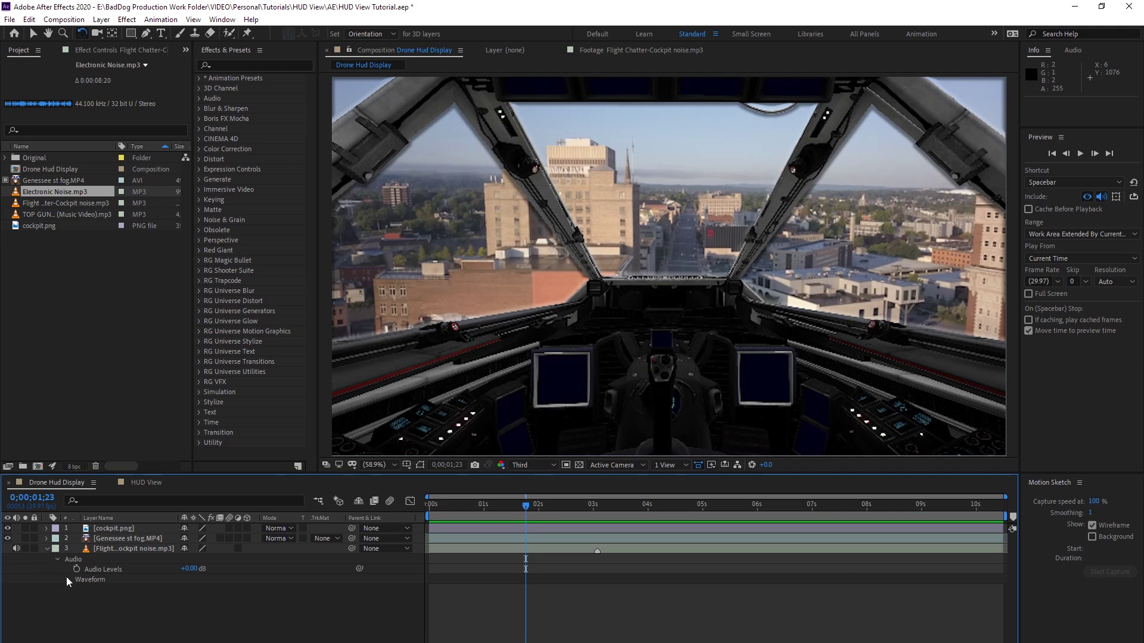
# - Set the Flight Chatter-Cockpit noise.mp3 layer's Audio Levels to -35 dB and preview the sound from the composition's start
pyautogui.click(192, 569)
pyautogui.write('-35')
pyautogui.press('Return')
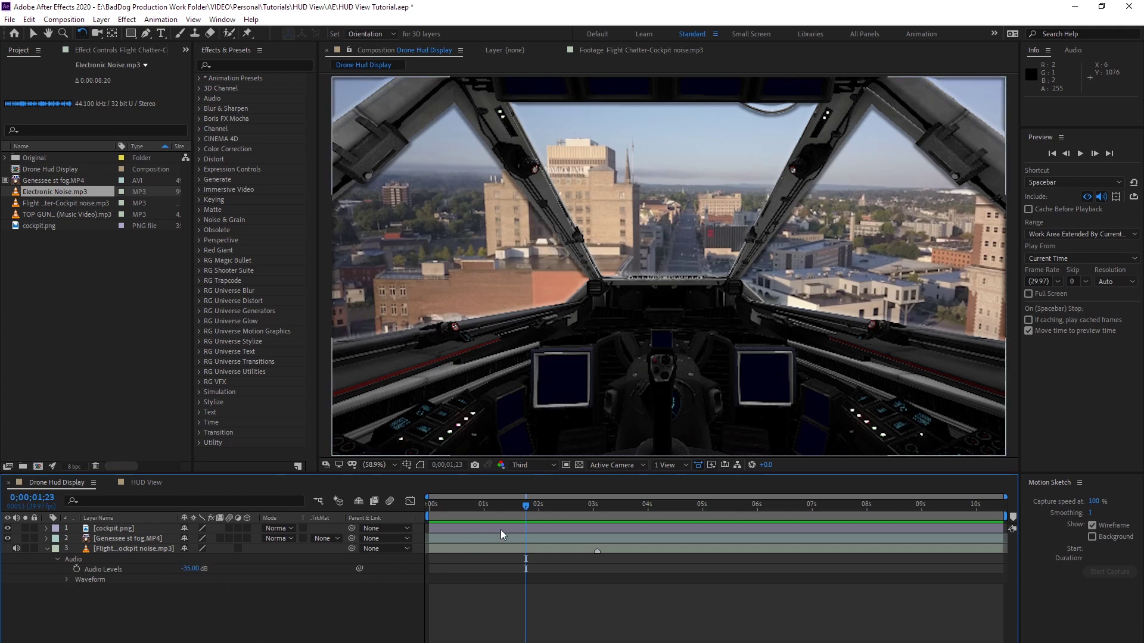
pyautogui.moveTo(514, 507); pyautogui.dragTo(413, 513)
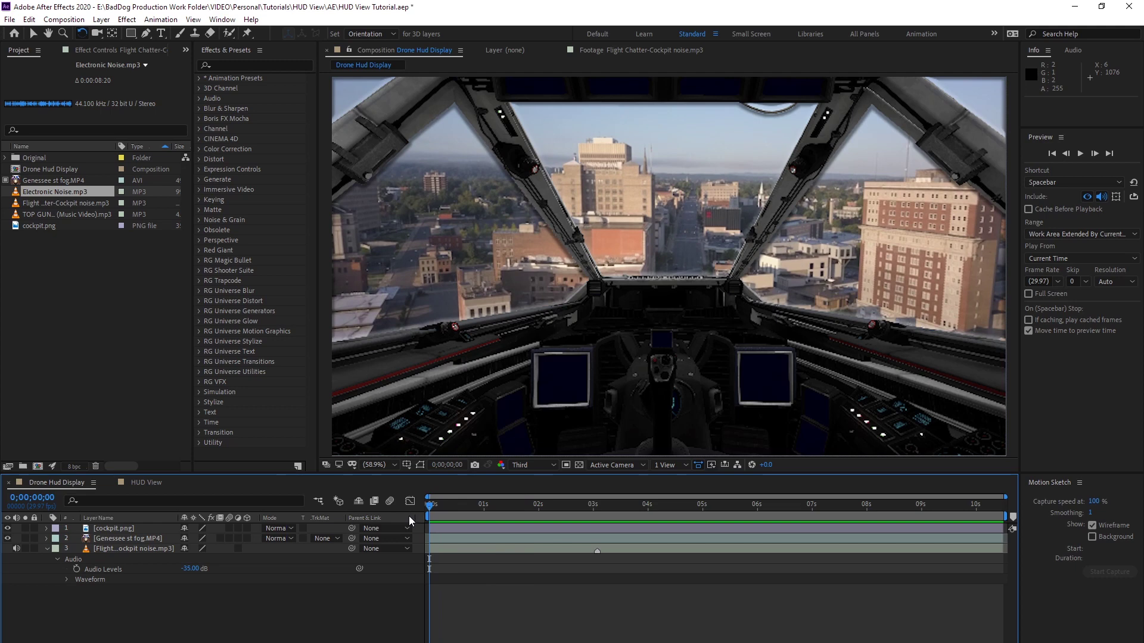
pyautogui.press('space')
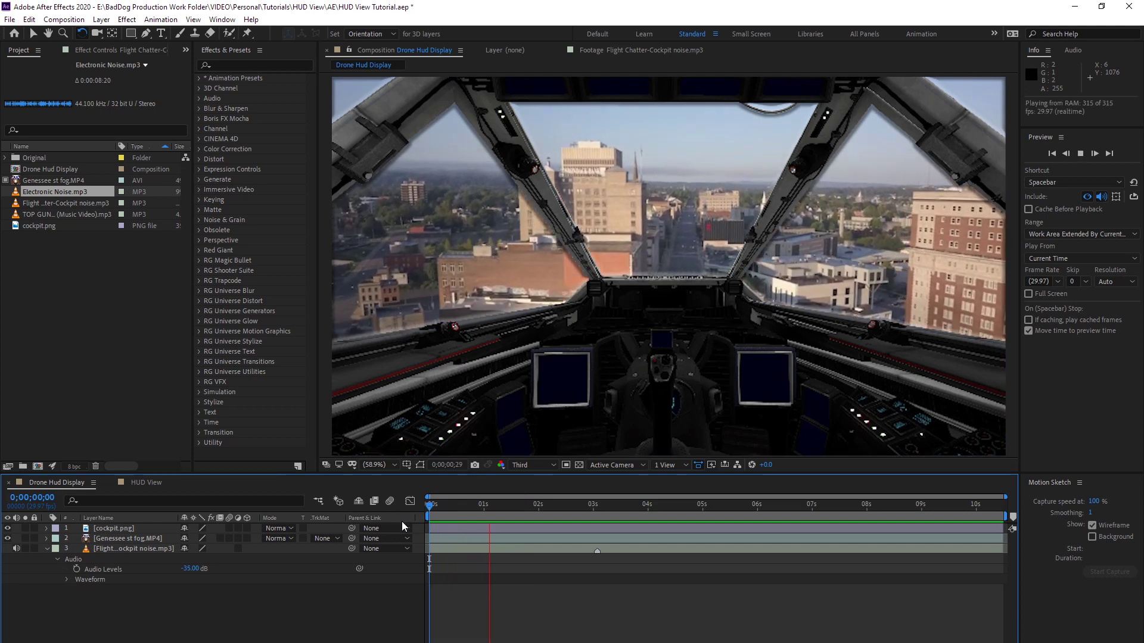
pyautogui.press('space')
# - Set the Flight Chatter-Cockpit noise.mp3 layer's Audio Levels to -30 dB, preview the sound, and return the playhead to the start
pyautogui.click(192, 569)
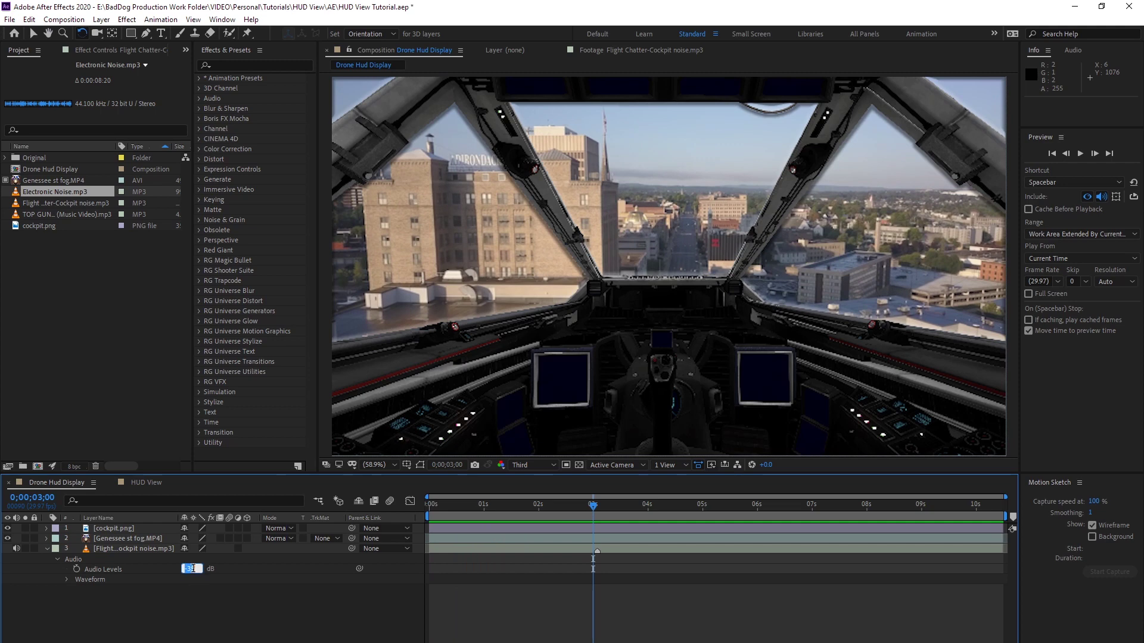
pyautogui.write('-30')
pyautogui.press('Return')
pyautogui.press('space')
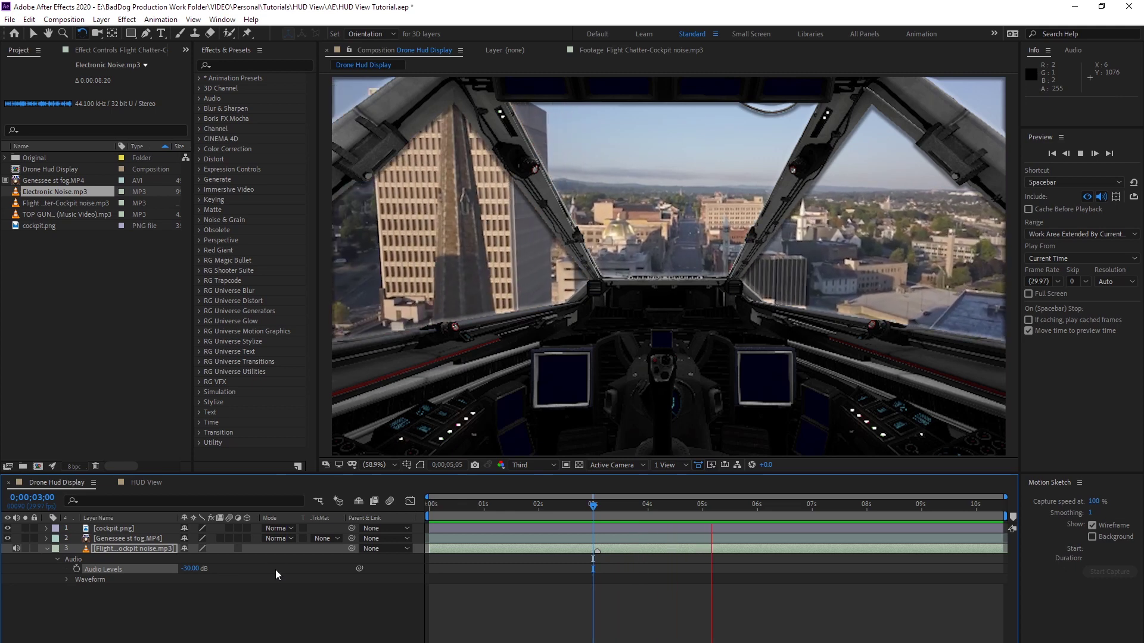
pyautogui.press('space')
pyautogui.moveTo(709, 514); pyautogui.dragTo(413, 519)
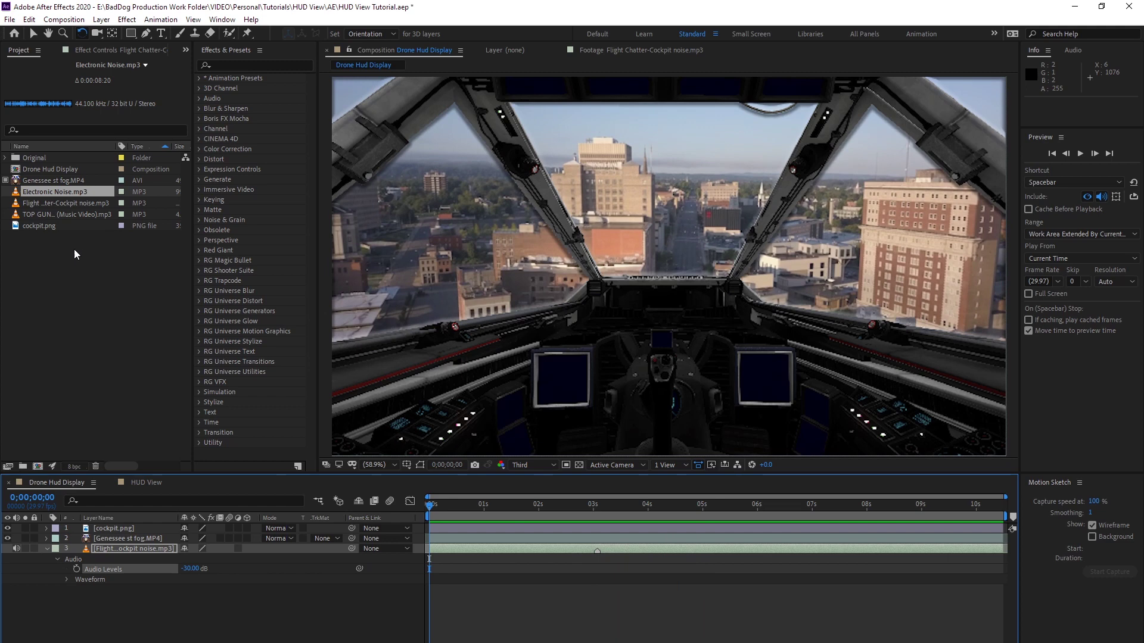
# - Add the TOP GUN music MP3 as the lowest layer, preview it, and reveal its audio properties
pyautogui.moveTo(21, 216); pyautogui.dragTo(48, 621)
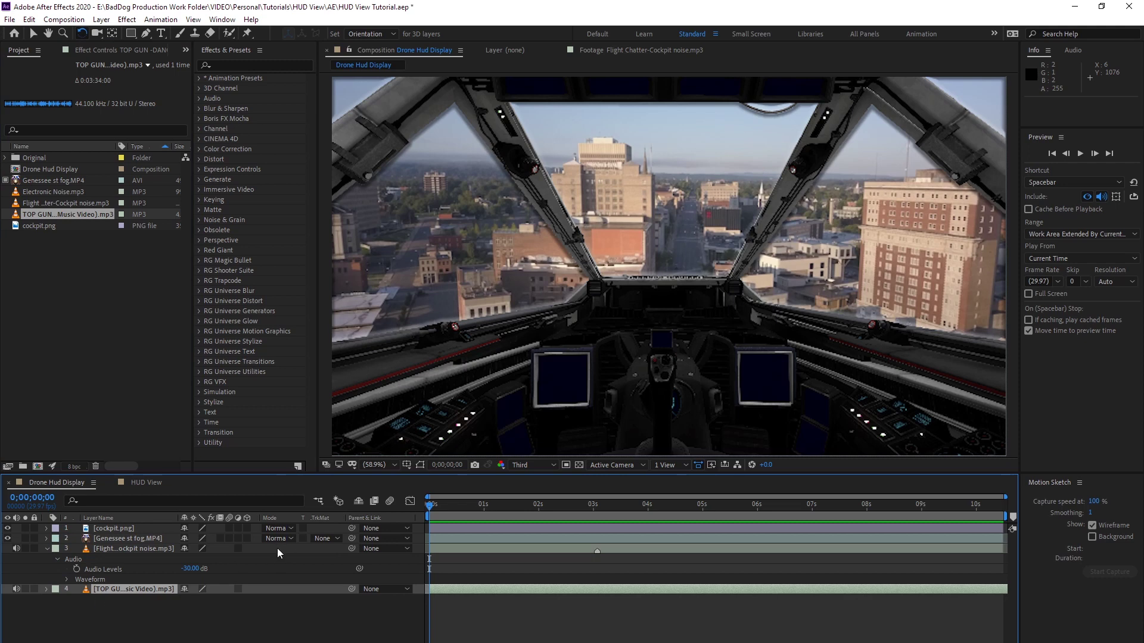
pyautogui.press('space')
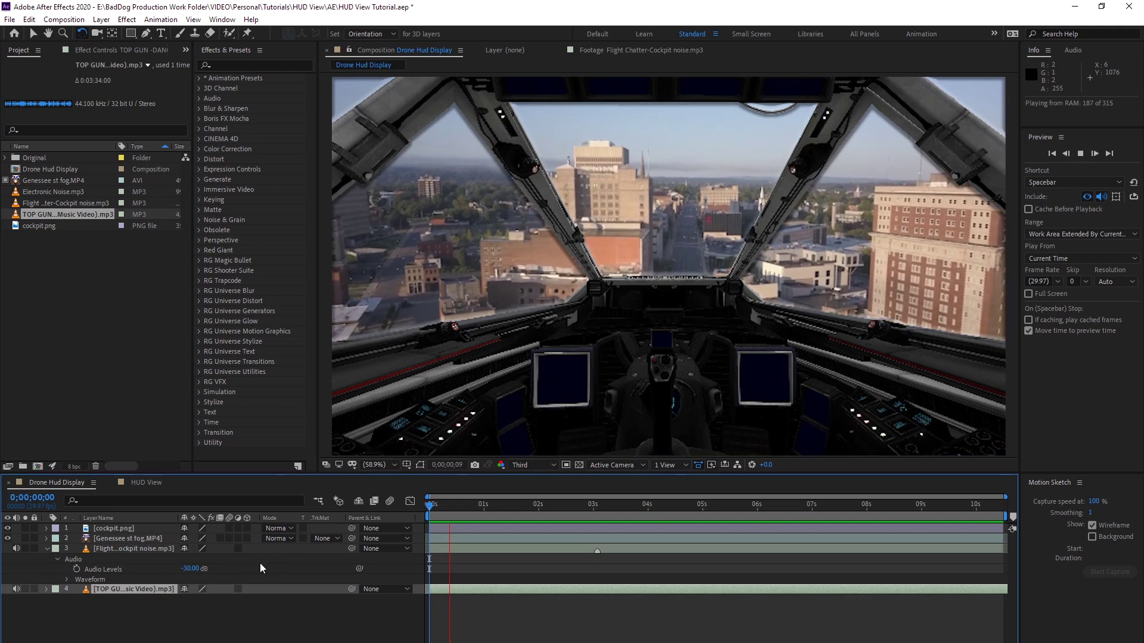
pyautogui.press('space')
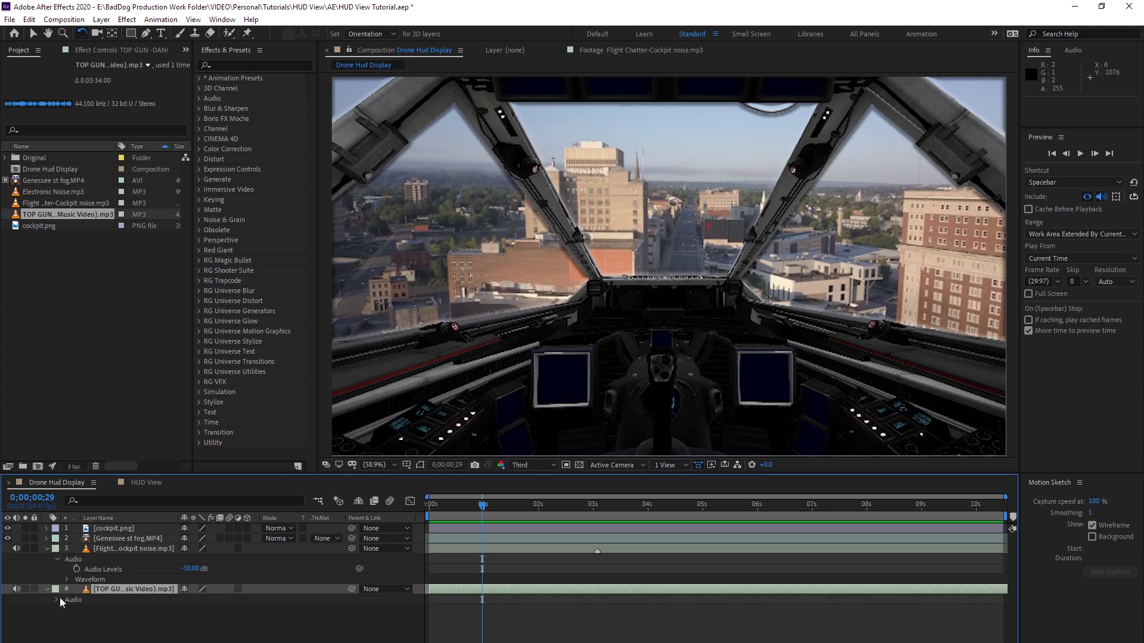
pyautogui.click(56, 600)
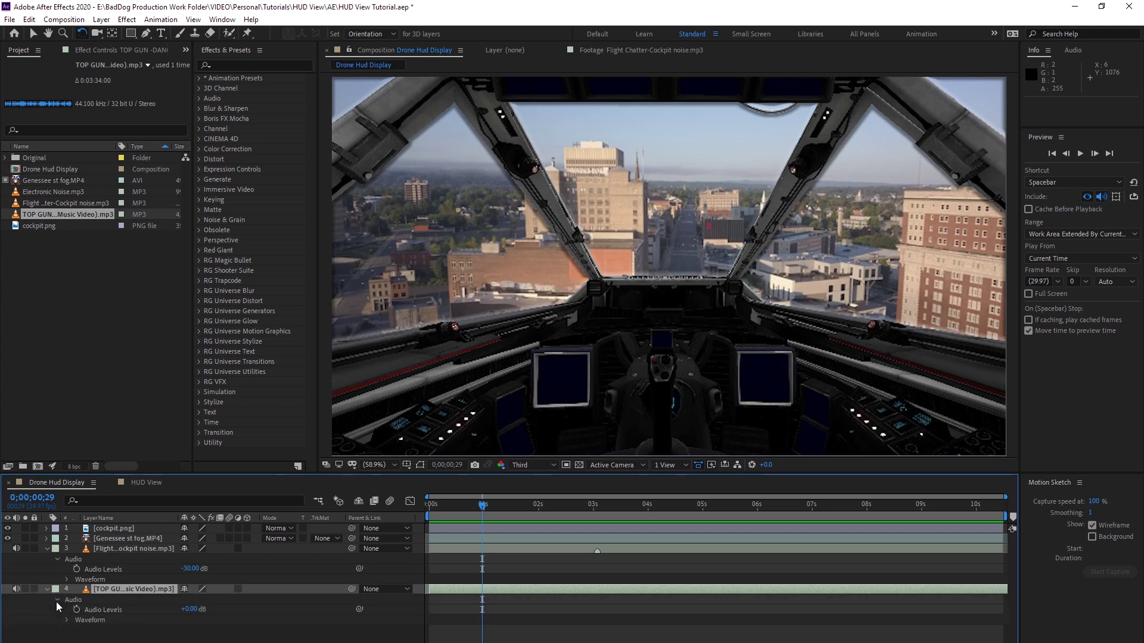
# - Set the TOP GUN music layer's Audio Levels to -20 dB and preview the sound mix
pyautogui.click(190, 610)
pyautogui.write('-20')
pyautogui.press('Return')
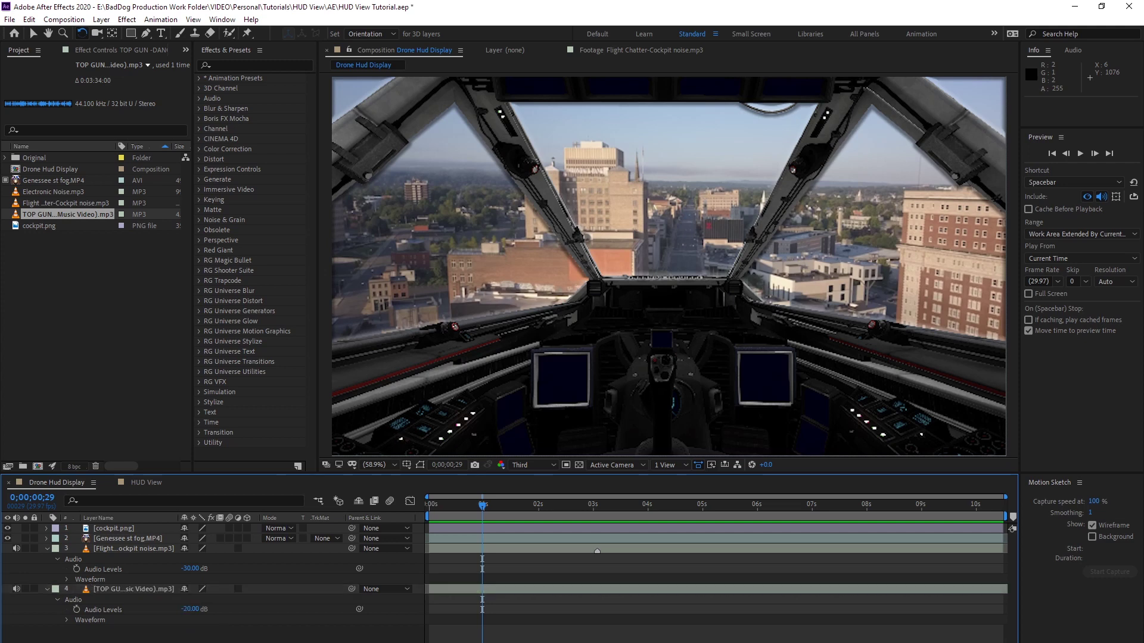
pyautogui.press('space')
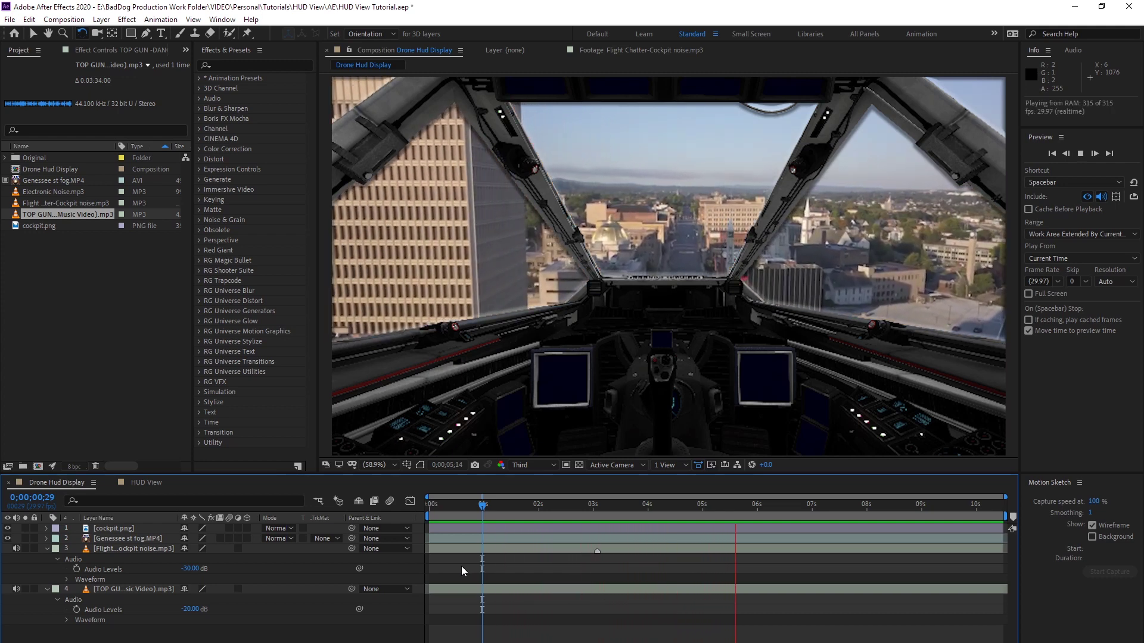
pyautogui.press('space')
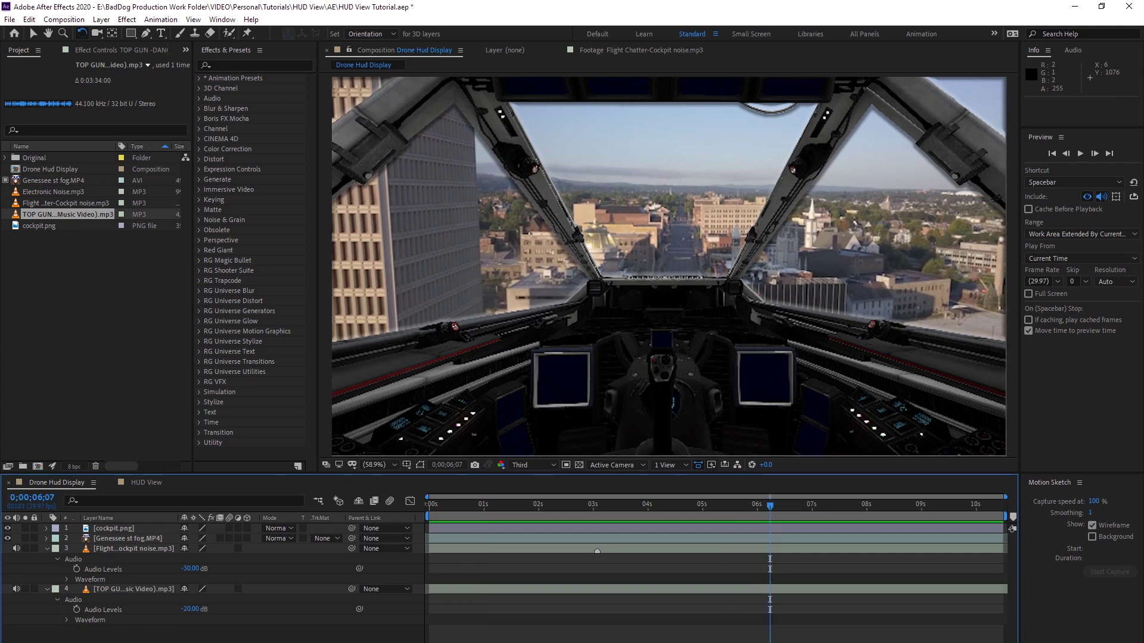
# - Set the TOP GUN music layer's Audio Levels to -22 dB and preview the mix from the composition's start
pyautogui.click(192, 608)
pyautogui.write('-22')
pyautogui.press('Return')
pyautogui.moveTo(767, 506); pyautogui.dragTo(491, 519)
pyautogui.press('Home')
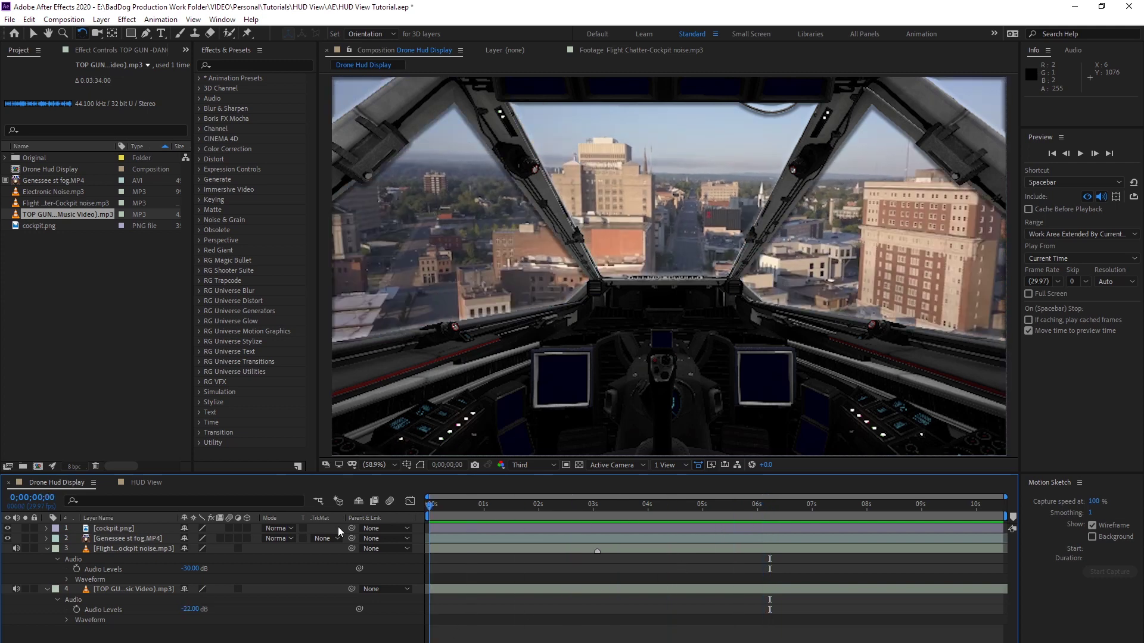
pyautogui.press('space')
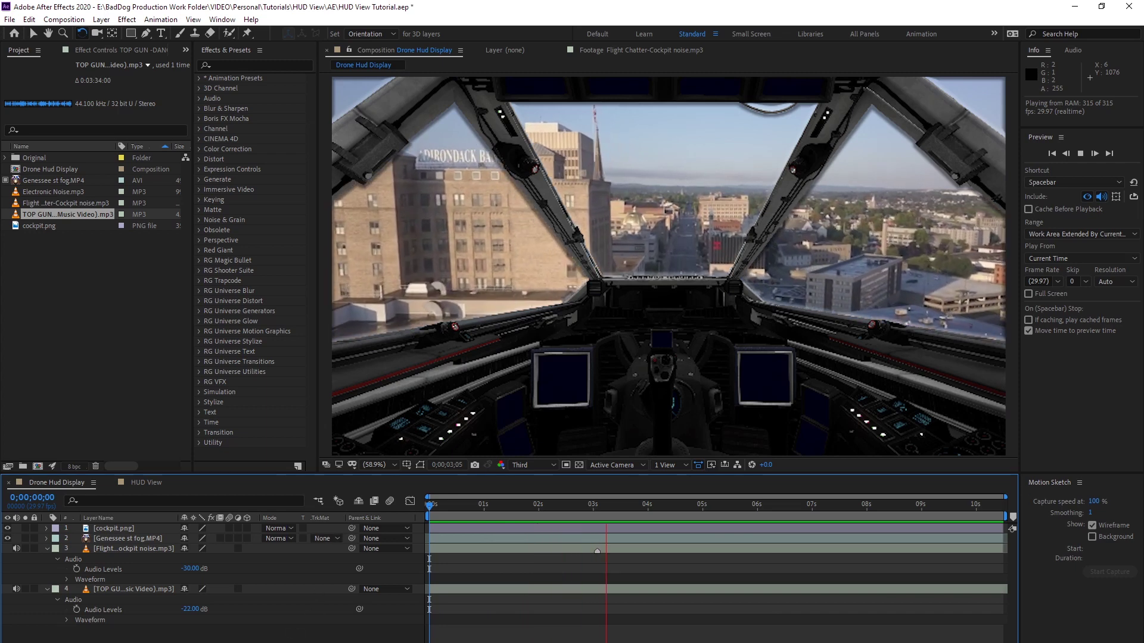
pyautogui.press('space')
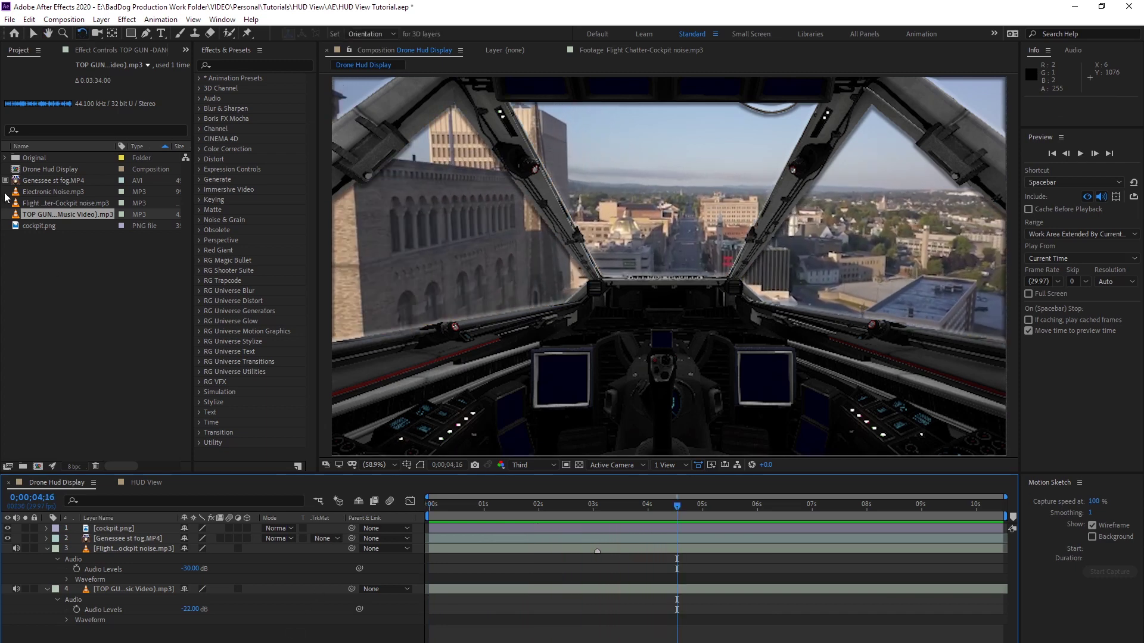
# - Add Electronic Noise.mp3 as the lowest layer, reveal its audio properties, and preview the mix from the composition's start
pyautogui.moveTo(31, 192); pyautogui.dragTo(48, 623)
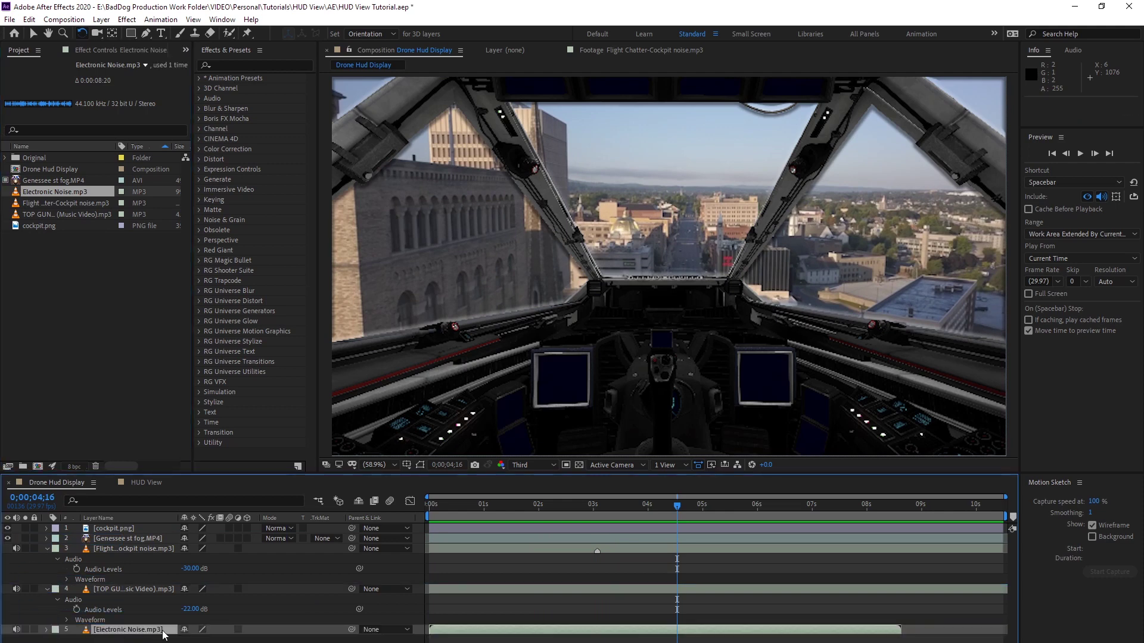
pyautogui.click(47, 629)
pyautogui.press('F2')
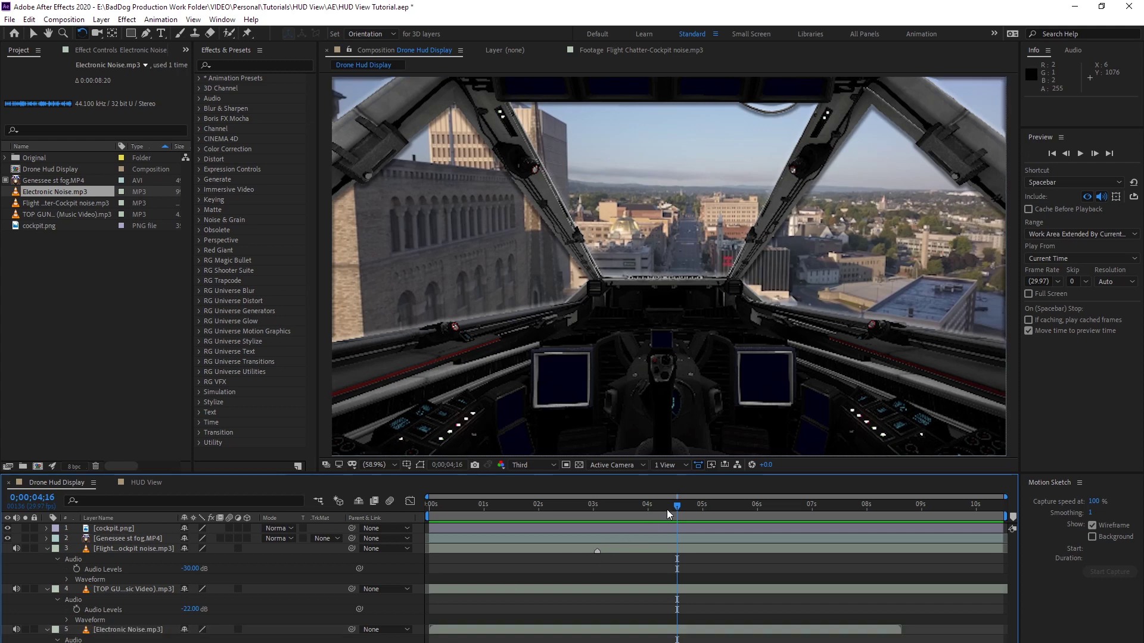
pyautogui.moveTo(678, 509); pyautogui.dragTo(417, 512)
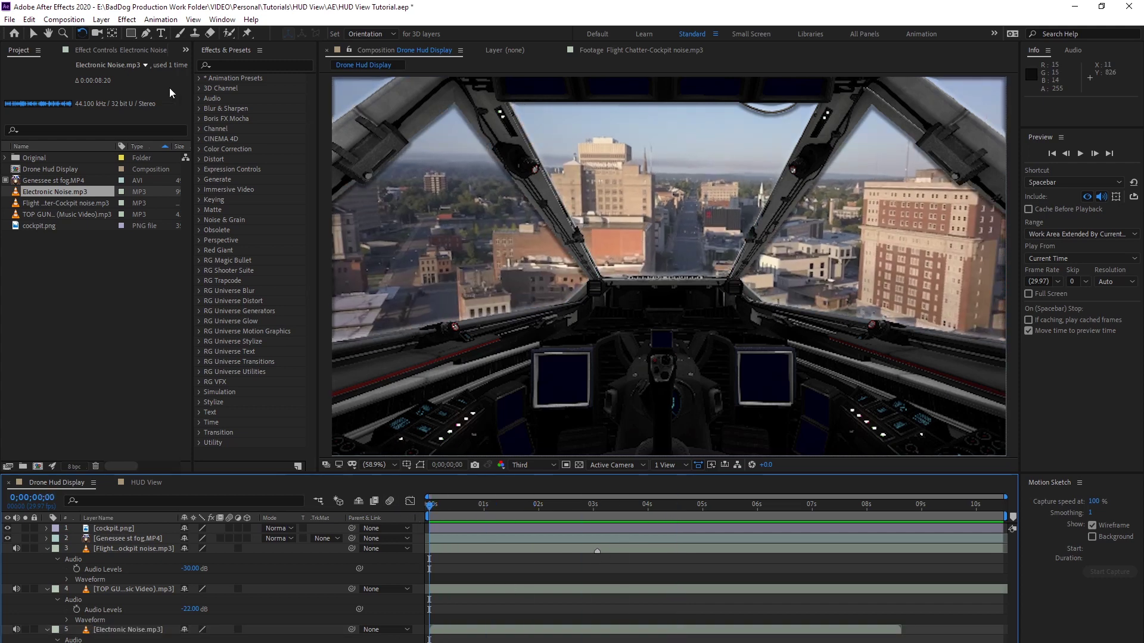
pyautogui.press('space')
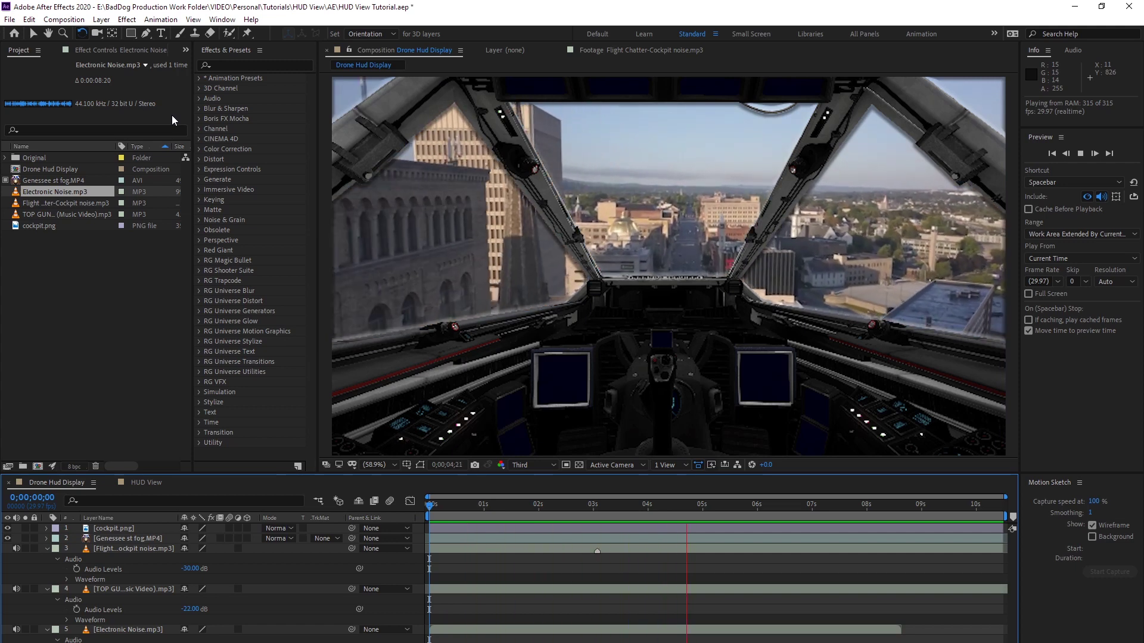
pyautogui.press('space')
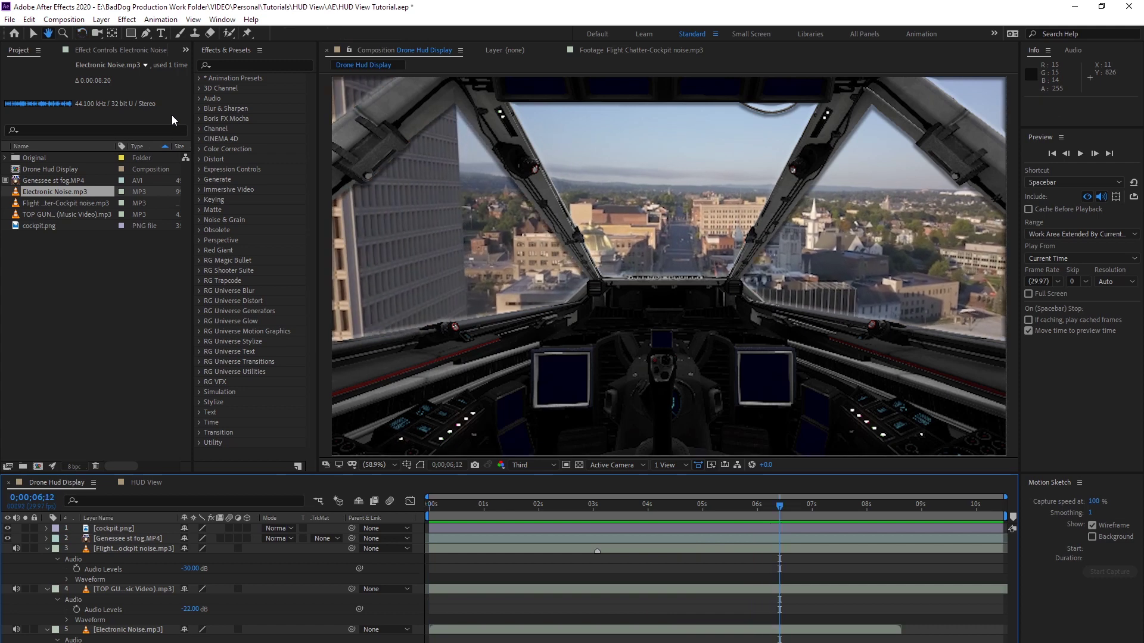
# - Time-stretch the Electronic Noise.mp3 layer with a stretch factor of 120
pyautogui.click(658, 632)
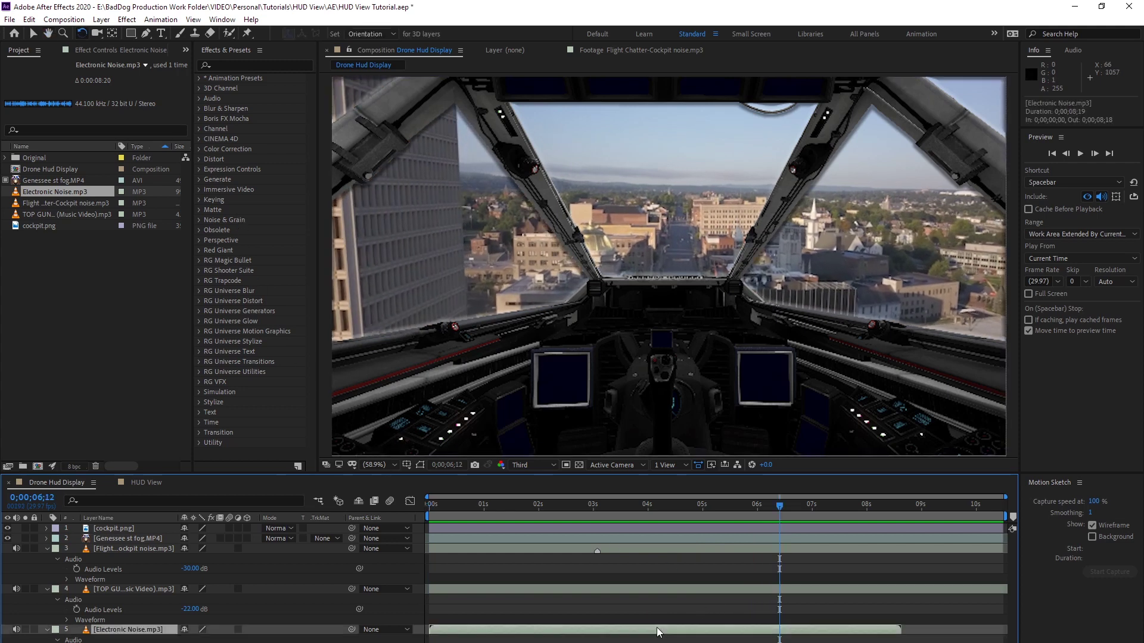
pyautogui.rightClick(726, 635)
pyautogui.moveTo(805, 374)
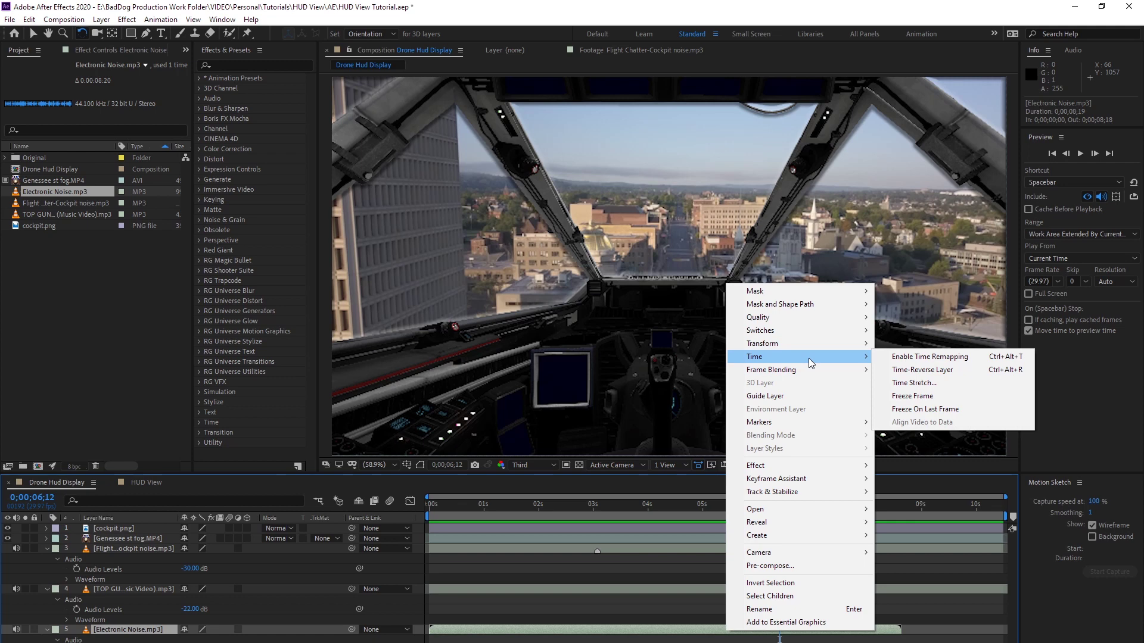
pyautogui.click(917, 382)
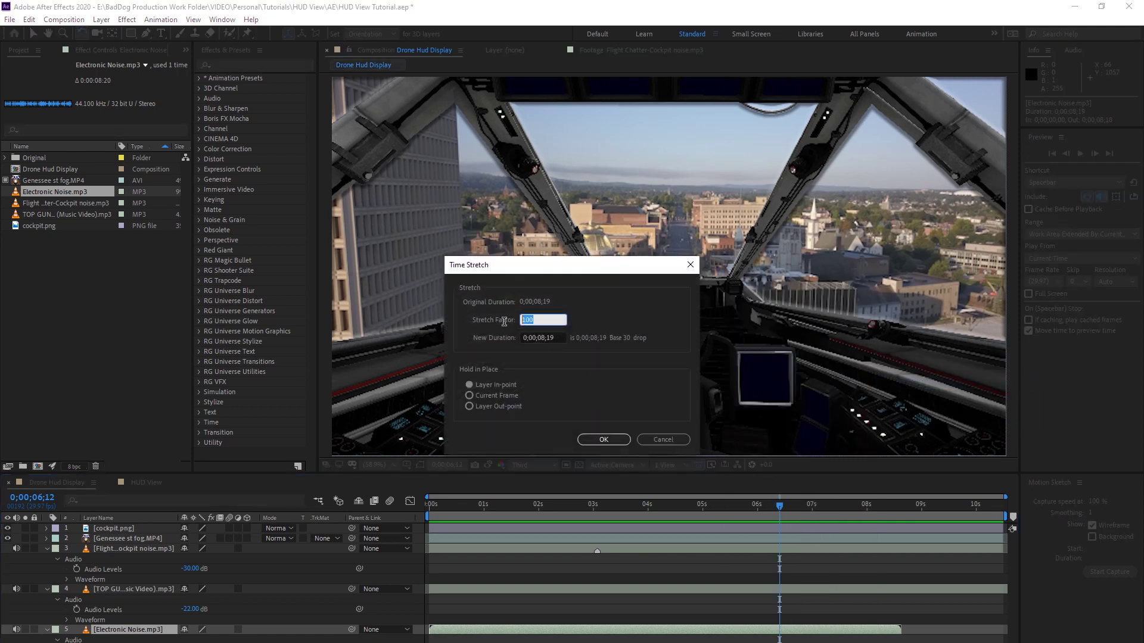
pyautogui.write('120')
pyautogui.click(604, 439)
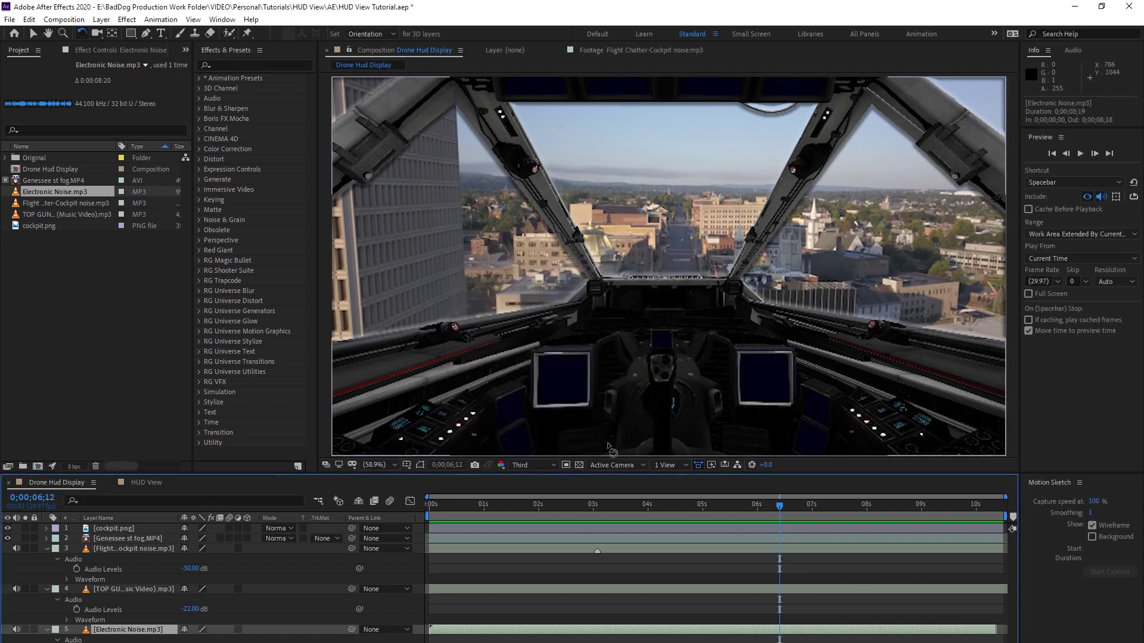
# - Set the Electronic Noise.mp3 layer's time stretch factor to 125 and preview the result from the composition's start
pyautogui.rightClick(650, 632)
pyautogui.moveTo(720, 357)
pyautogui.click(834, 383)
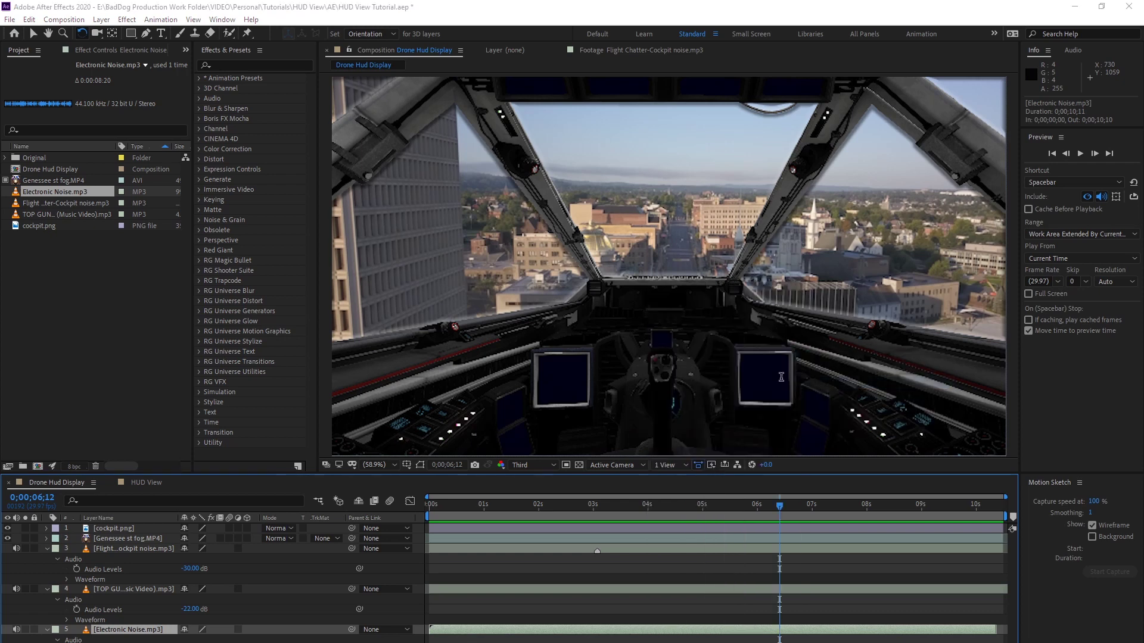
pyautogui.write('125')
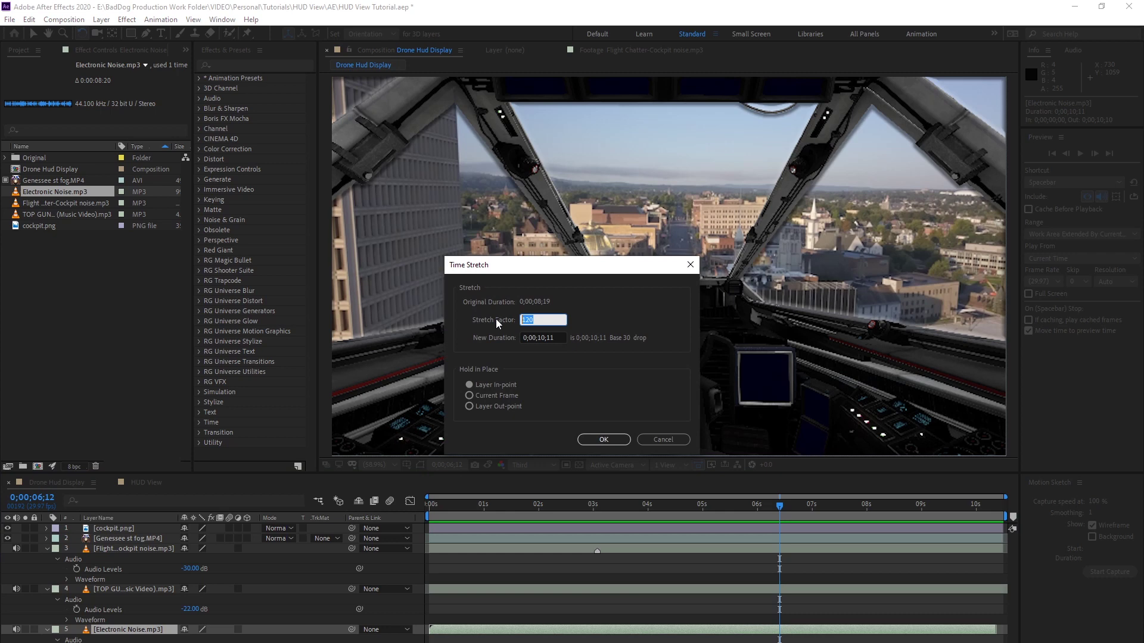
pyautogui.click(611, 444)
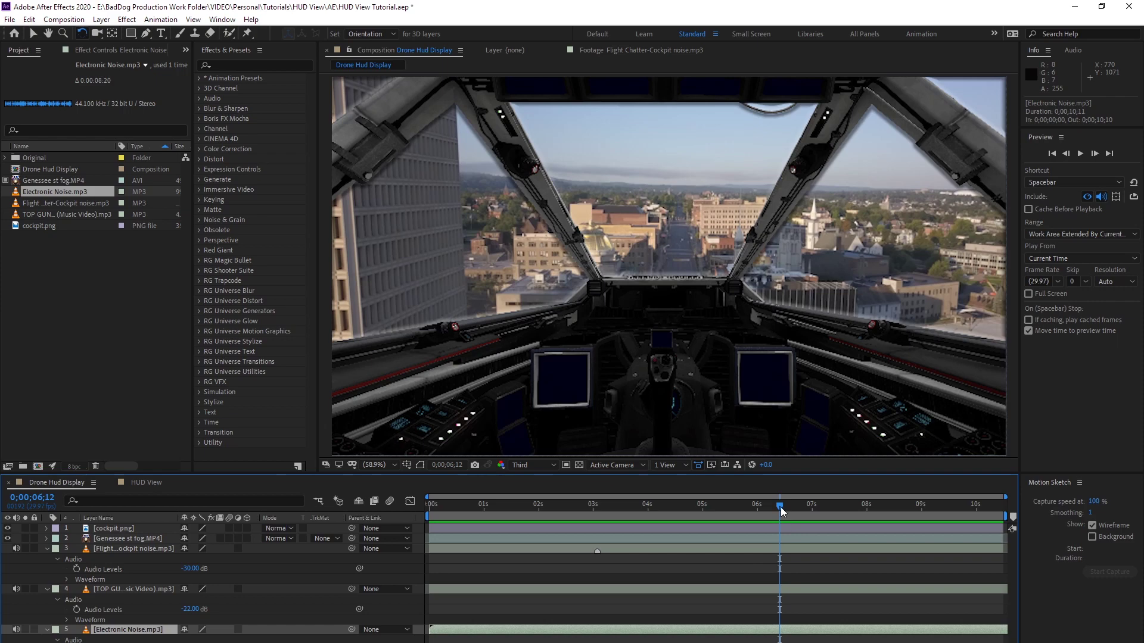
pyautogui.press('Home')
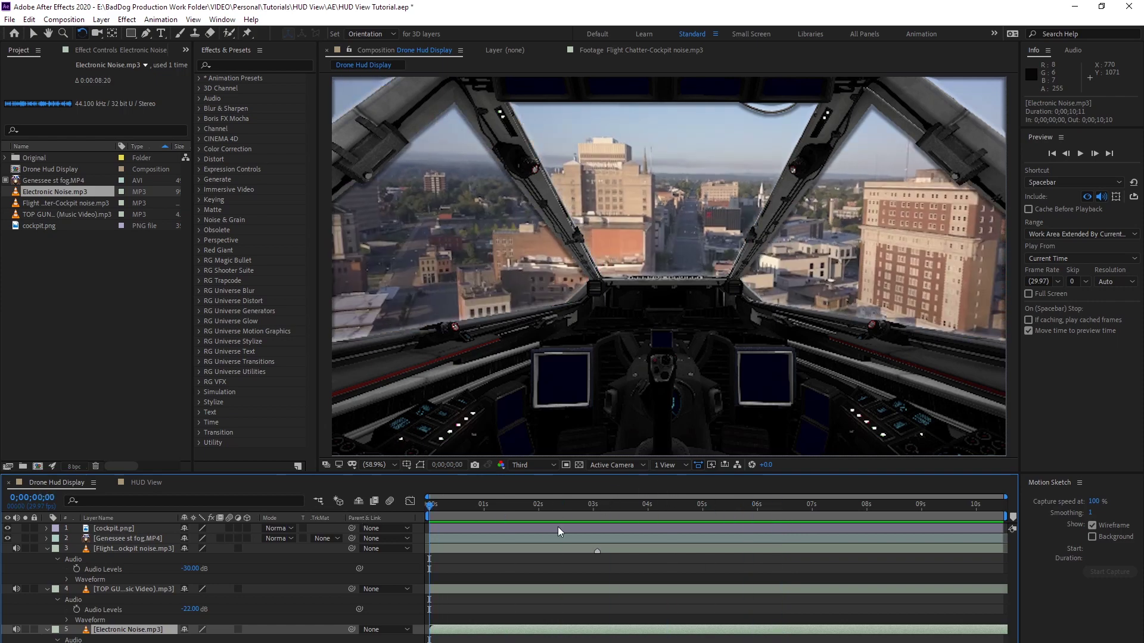
pyautogui.press('space')
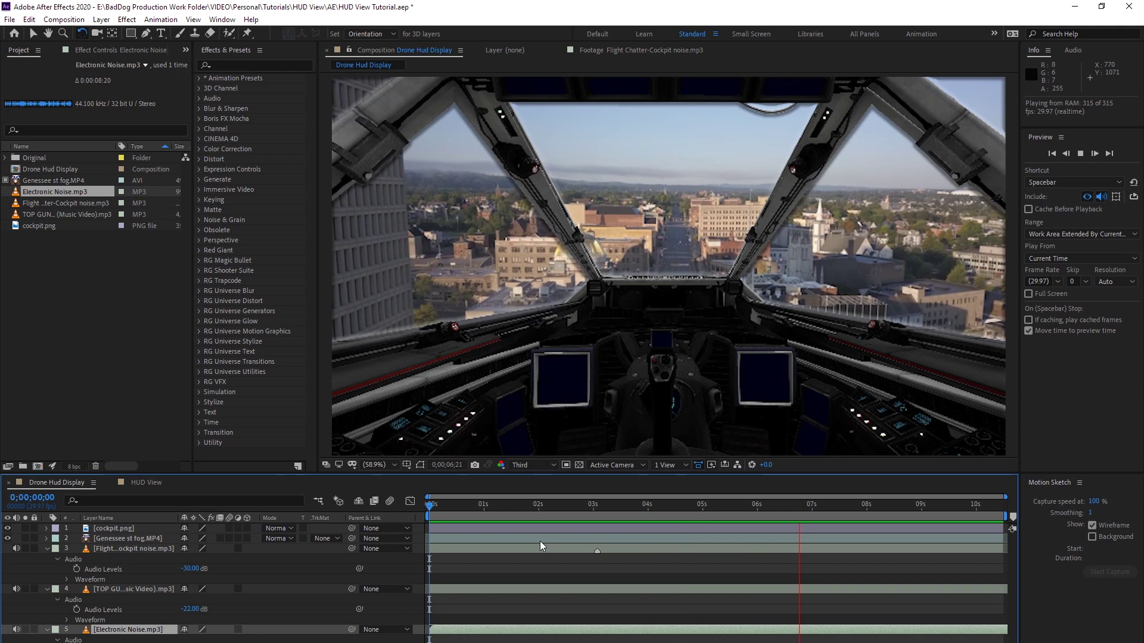
# - Mark the audio layers as shy, clear the shy setting on the seven HUD layers from HUD Text to Telemetry, and hide shy layers
pyautogui.press('space')
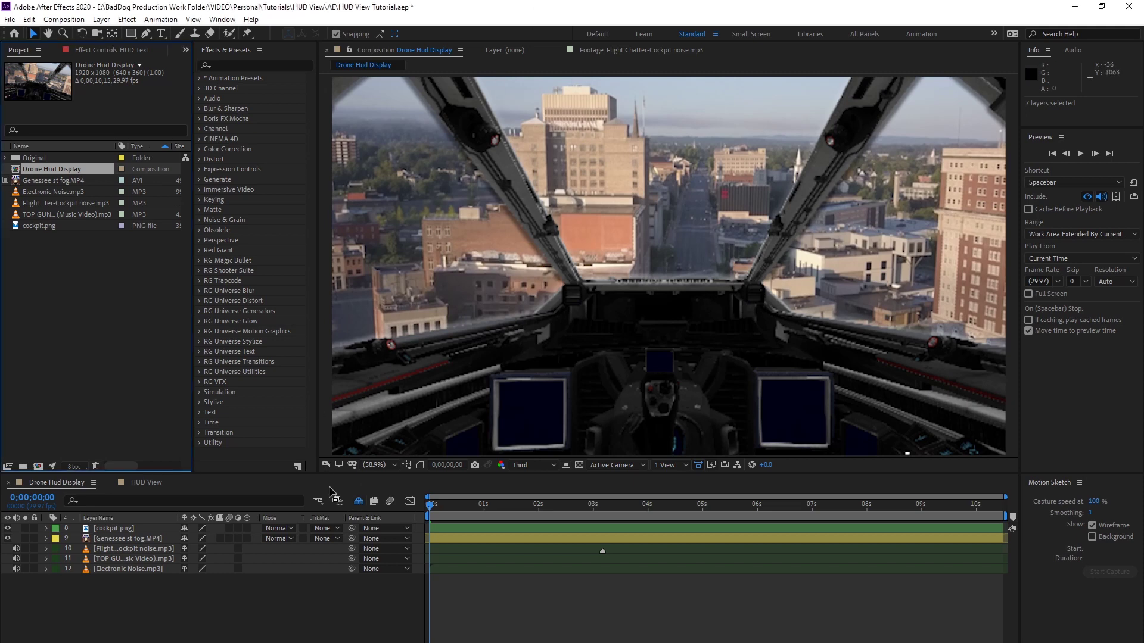
pyautogui.click(362, 503)
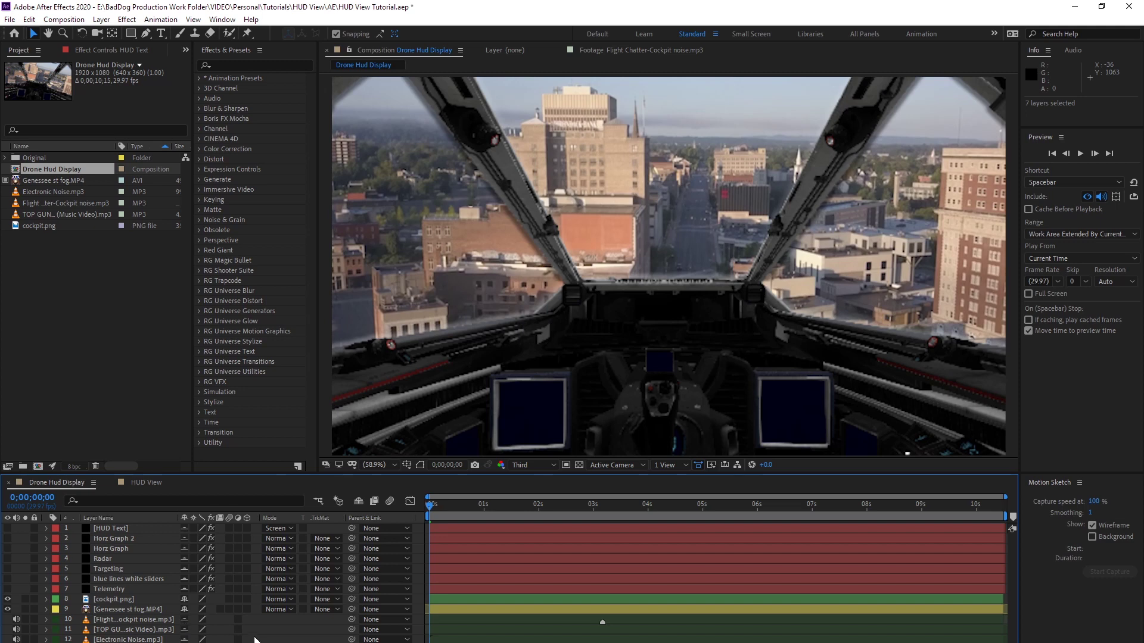
pyautogui.click(358, 503)
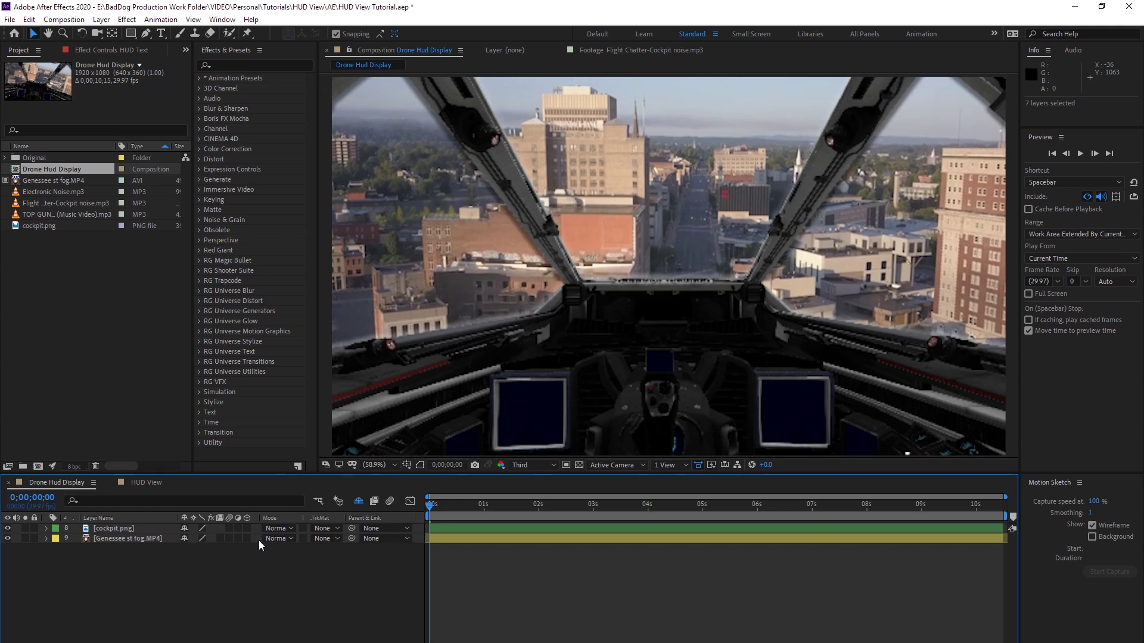
pyautogui.click(359, 503)
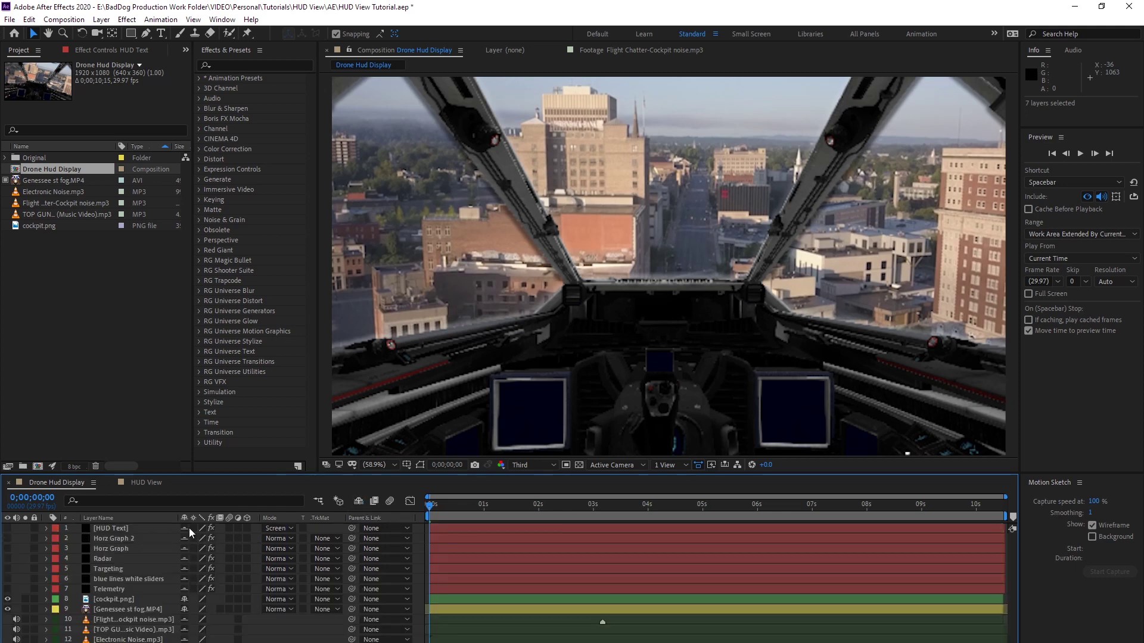
pyautogui.moveTo(185, 528); pyautogui.dragTo(187, 588)
pyautogui.click(357, 505)
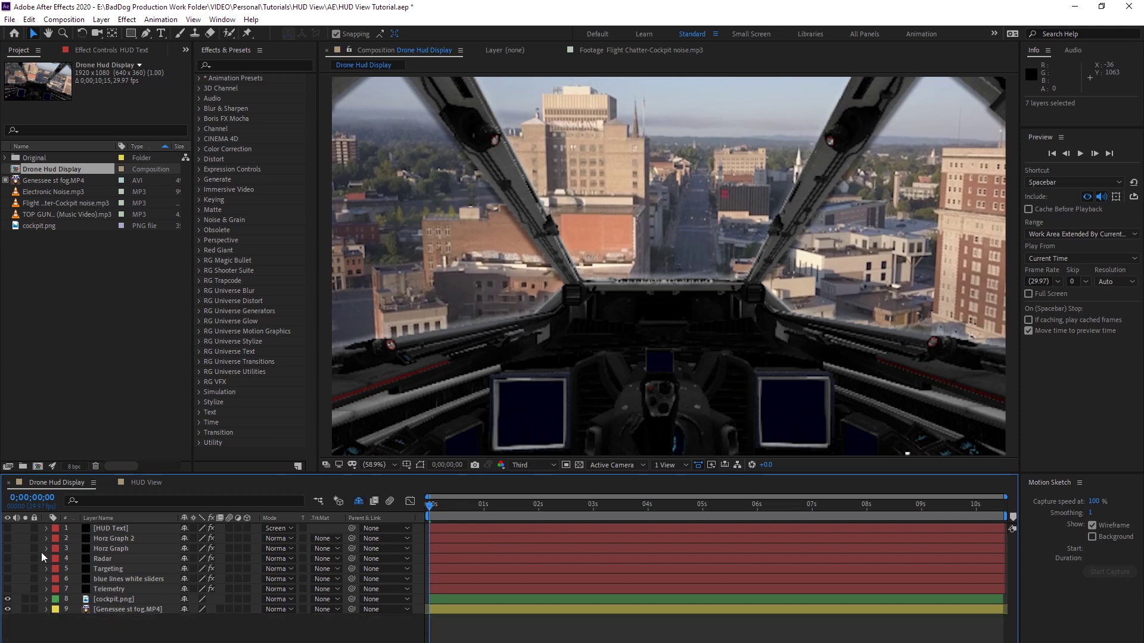
# - Turn on the visibility of the seven HUD layers from HUD Text to Telemetry
pyautogui.click(156, 529)
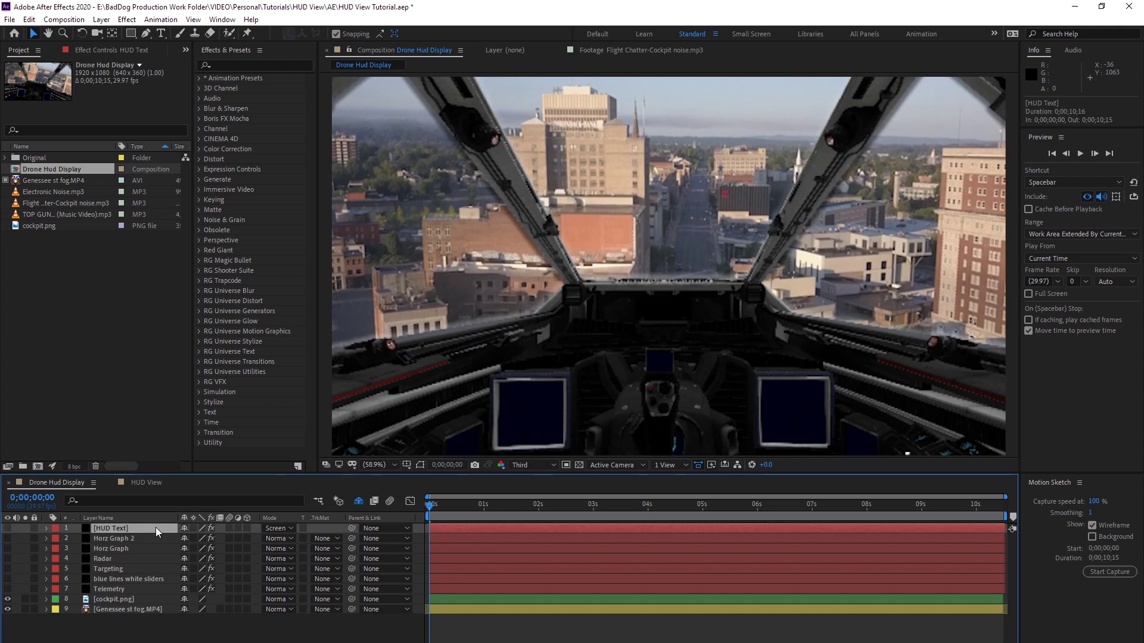
pyautogui.keyDown('shift'); pyautogui.click(148, 590); pyautogui.keyUp('shift')
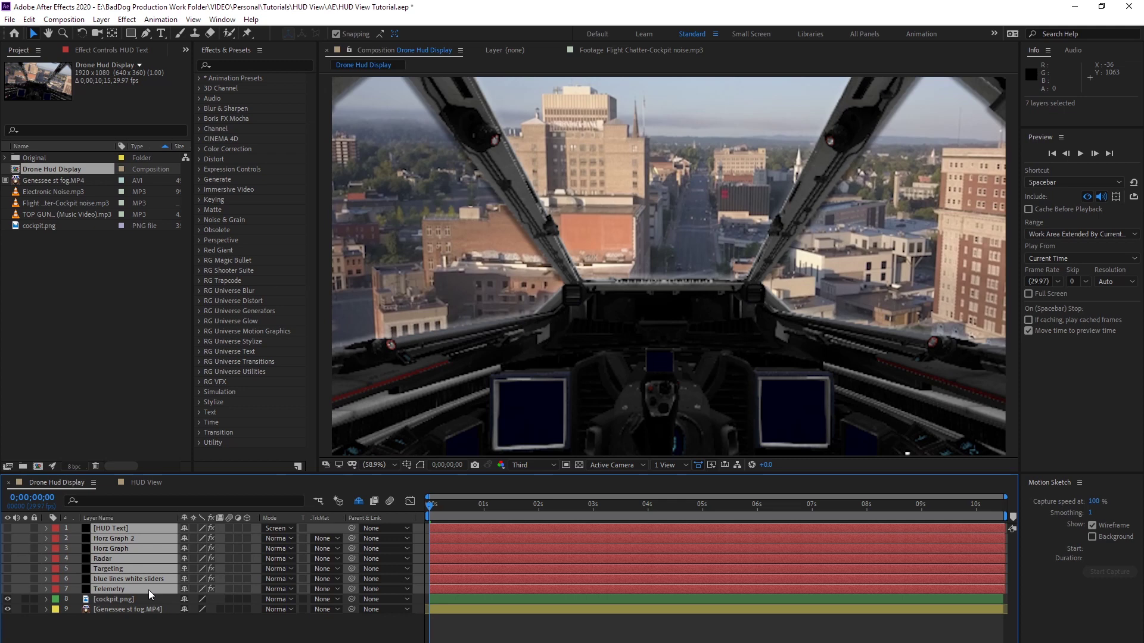
pyautogui.click(8, 529)
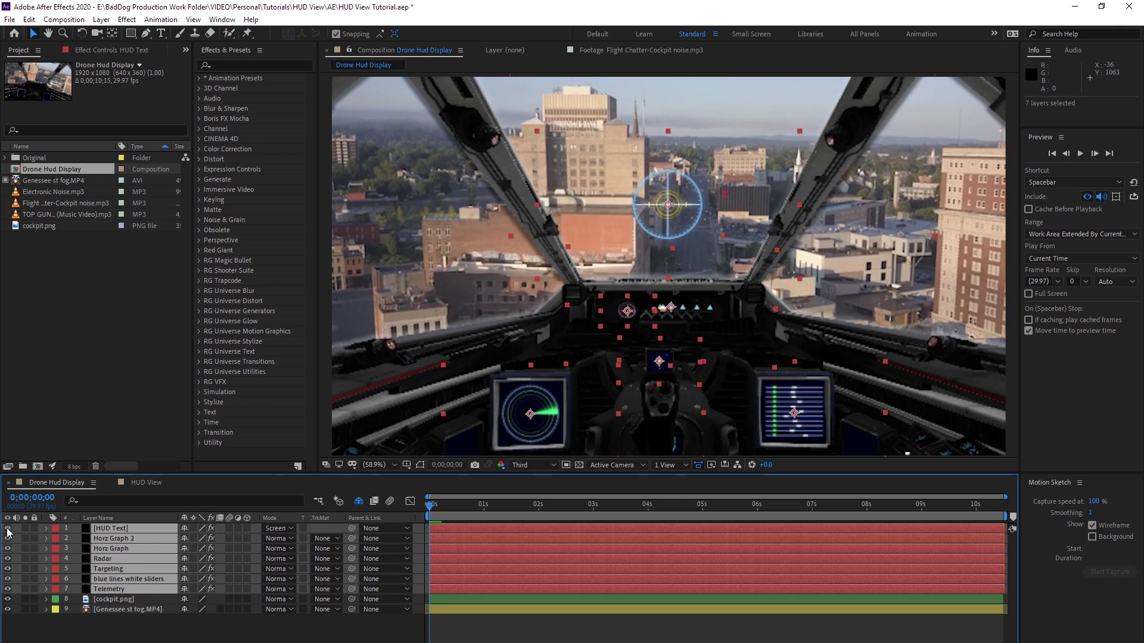
# - Select the cockpit.png layer, preview the composition with the HUD graphics, and return to the composition's start
pyautogui.click(103, 599)
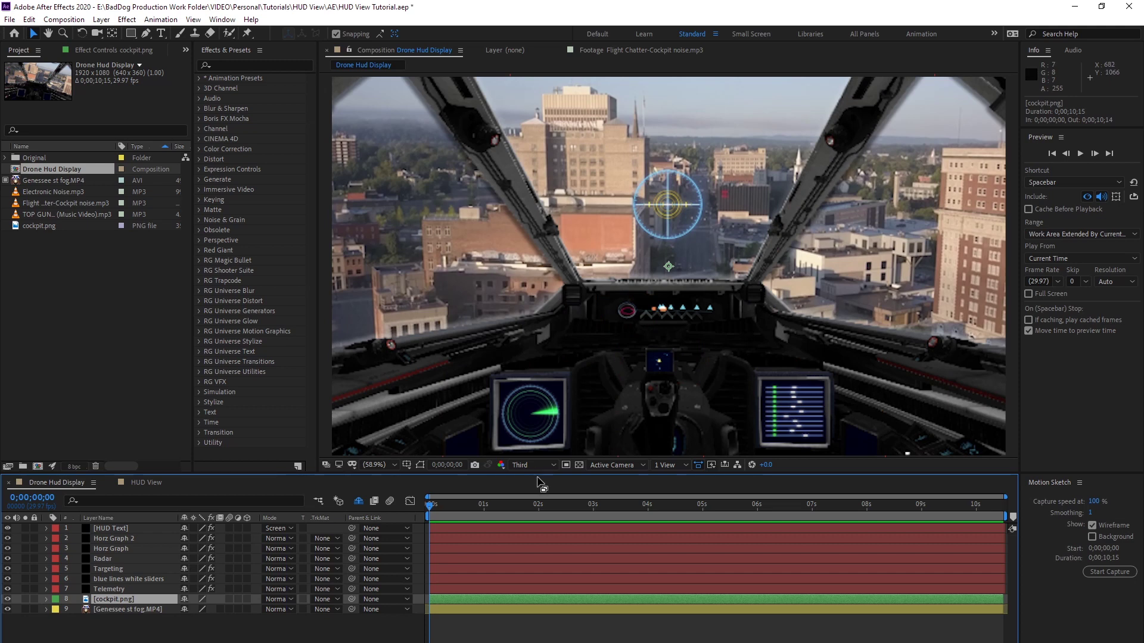
pyautogui.press('space')
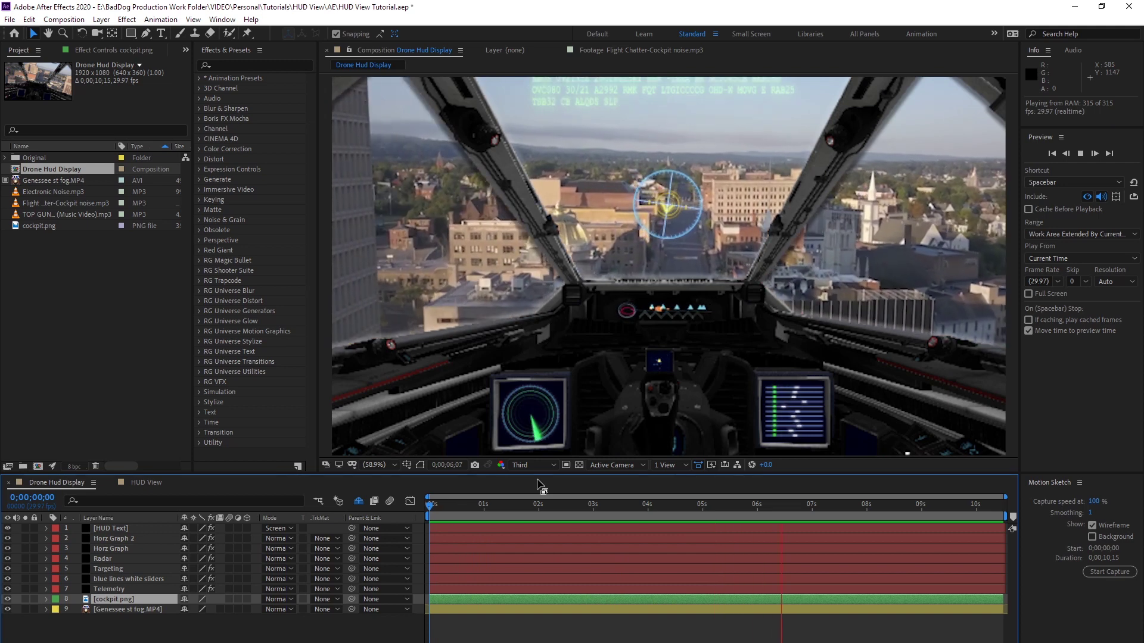
pyautogui.press('space')
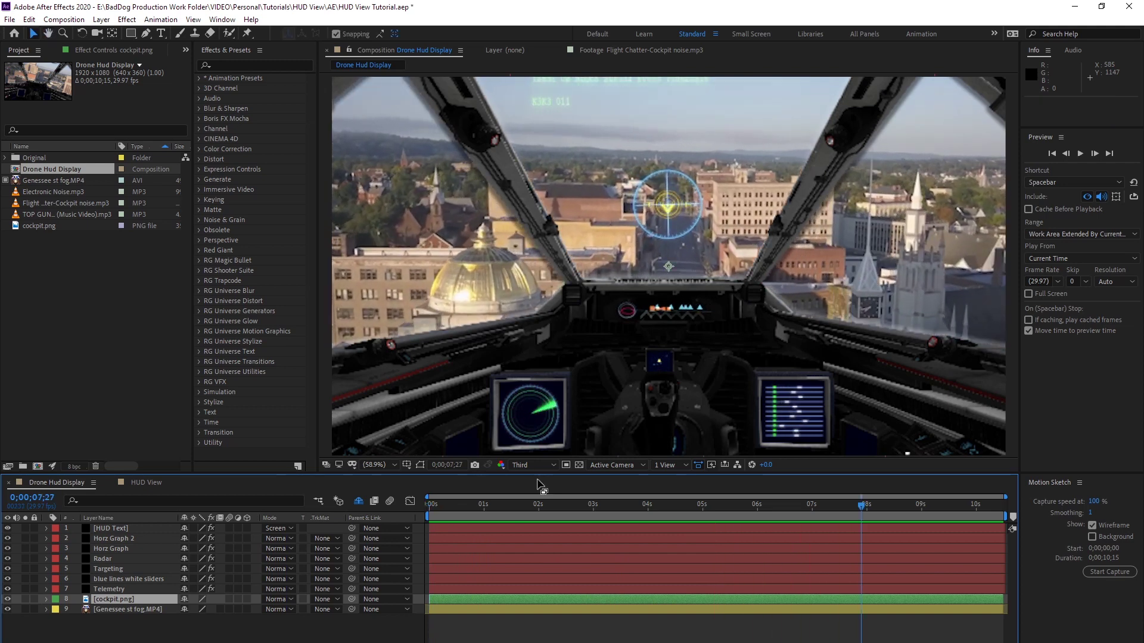
pyautogui.click(859, 506)
pyautogui.moveTo(856, 512); pyautogui.dragTo(419, 523)
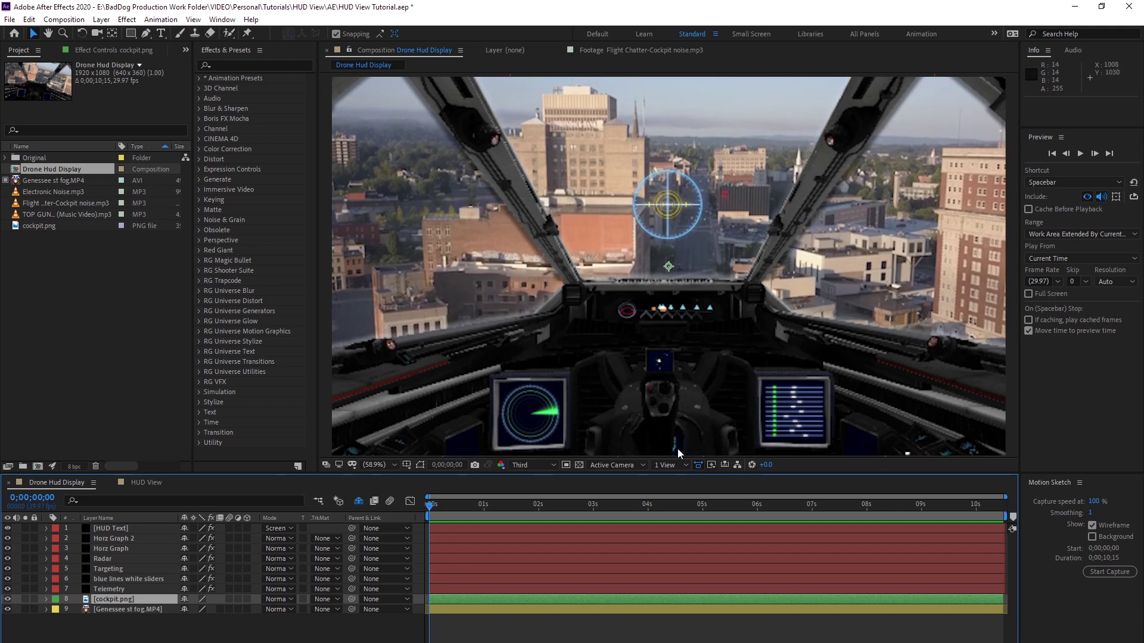
# - Turn off the visibility of the seven HUD layers from HUD Text to Telemetry
pyautogui.click(167, 527)
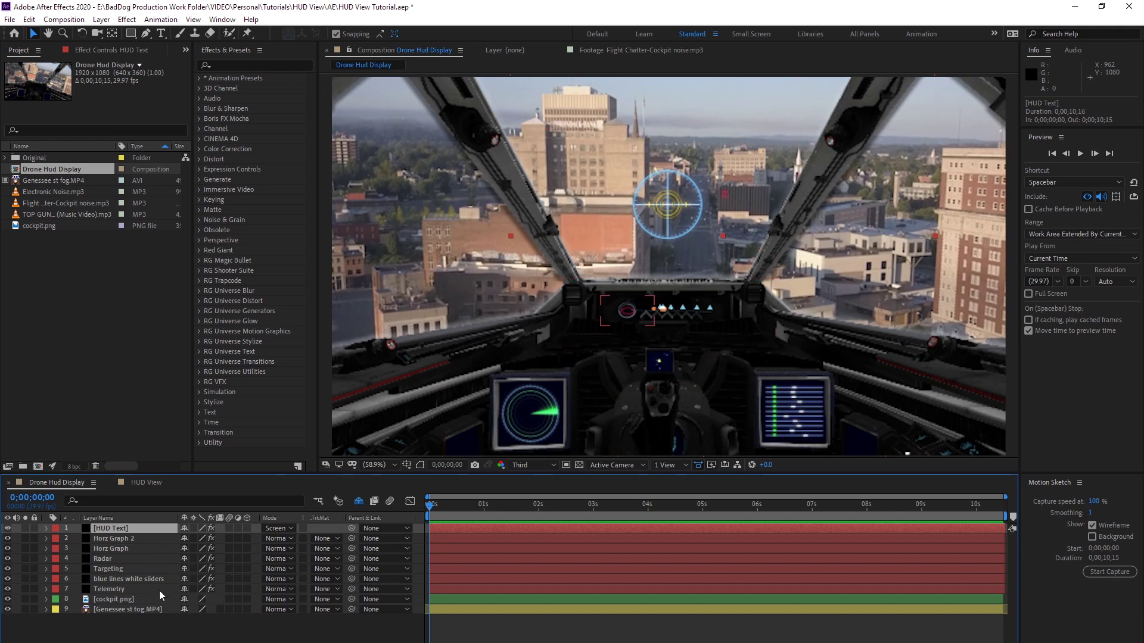
pyautogui.keyDown('shift'); pyautogui.click(160, 589); pyautogui.keyUp('shift')
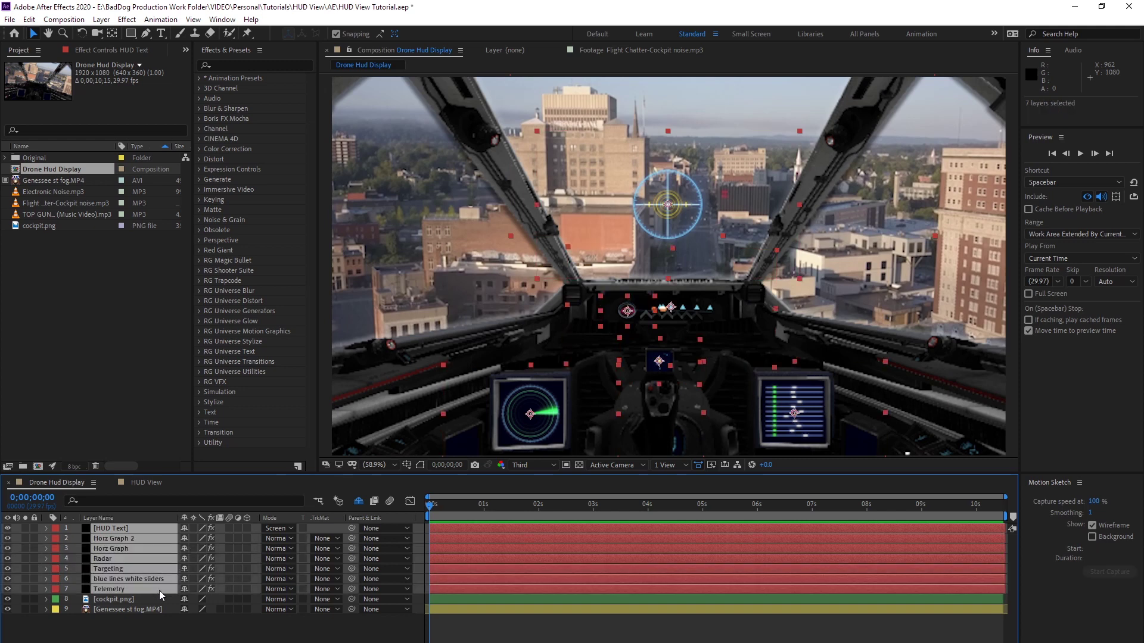
pyautogui.click(8, 528)
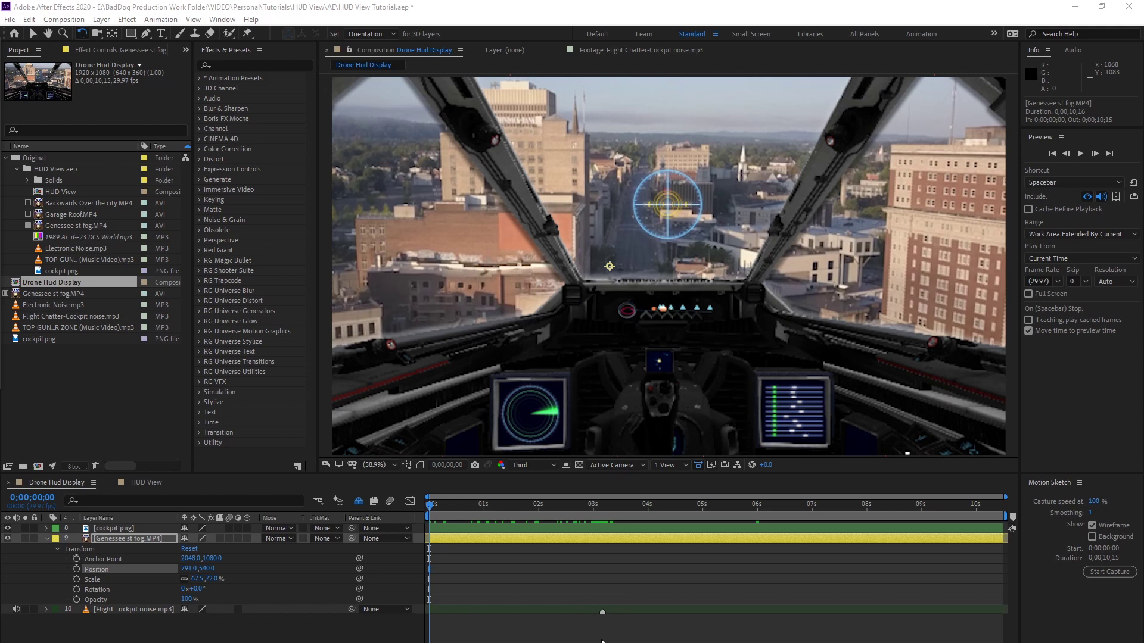
# - Add 0° Rotation keyframes to the Genessee st fog.MP4 layer at the composition's start and at the audio marker at 0;00;03;05
pyautogui.moveTo(432, 517); pyautogui.dragTo(602, 512)
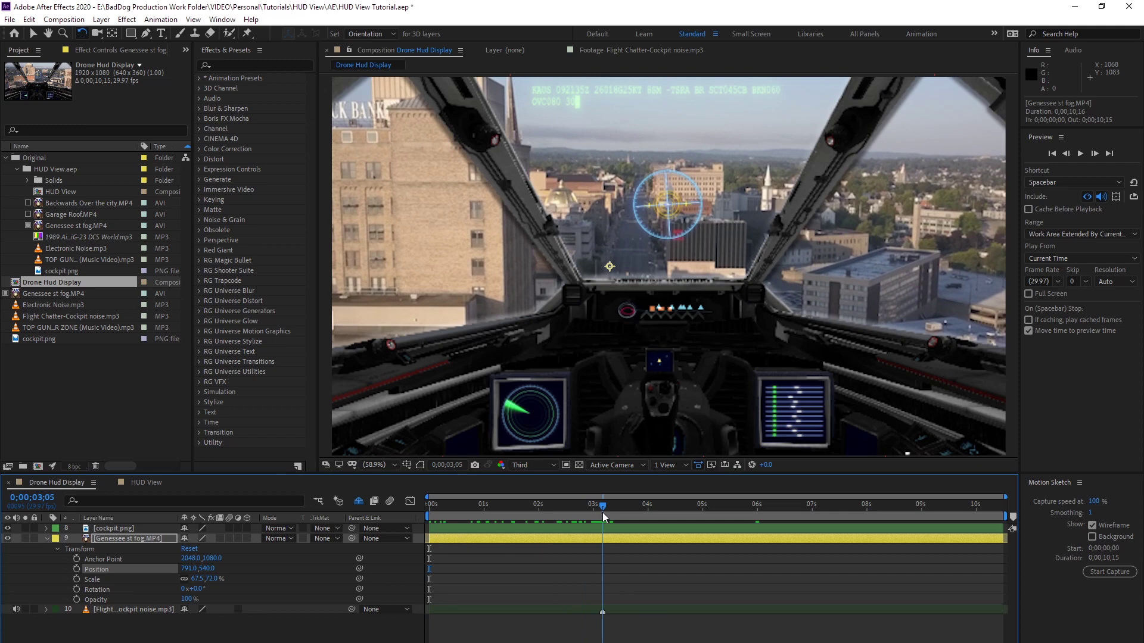
pyautogui.moveTo(603, 513); pyautogui.dragTo(419, 527)
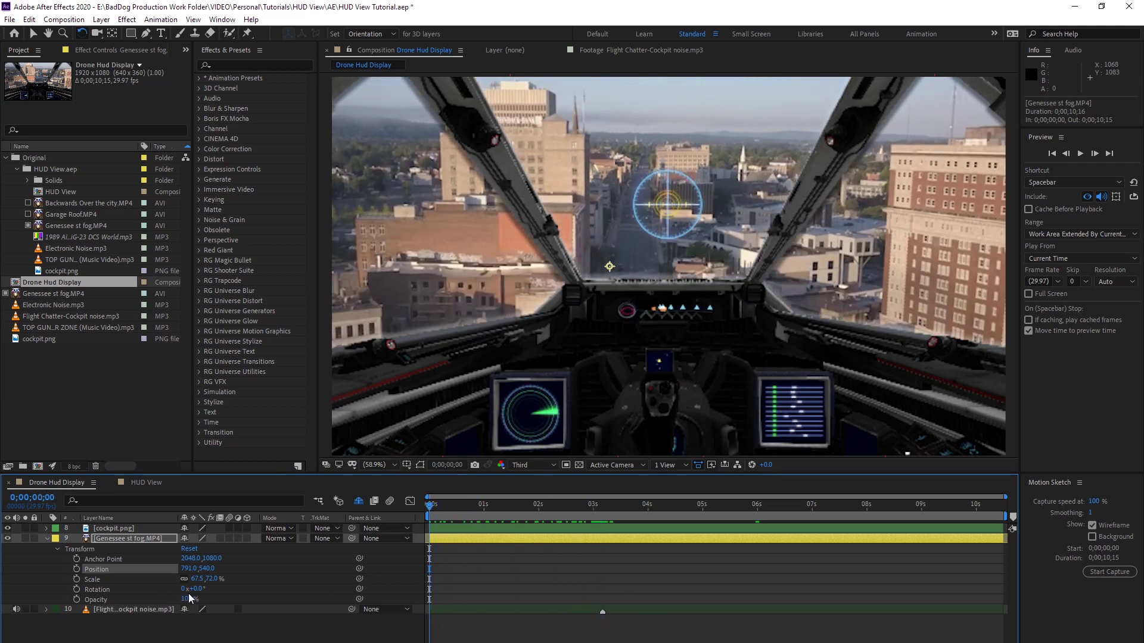
pyautogui.click(77, 590)
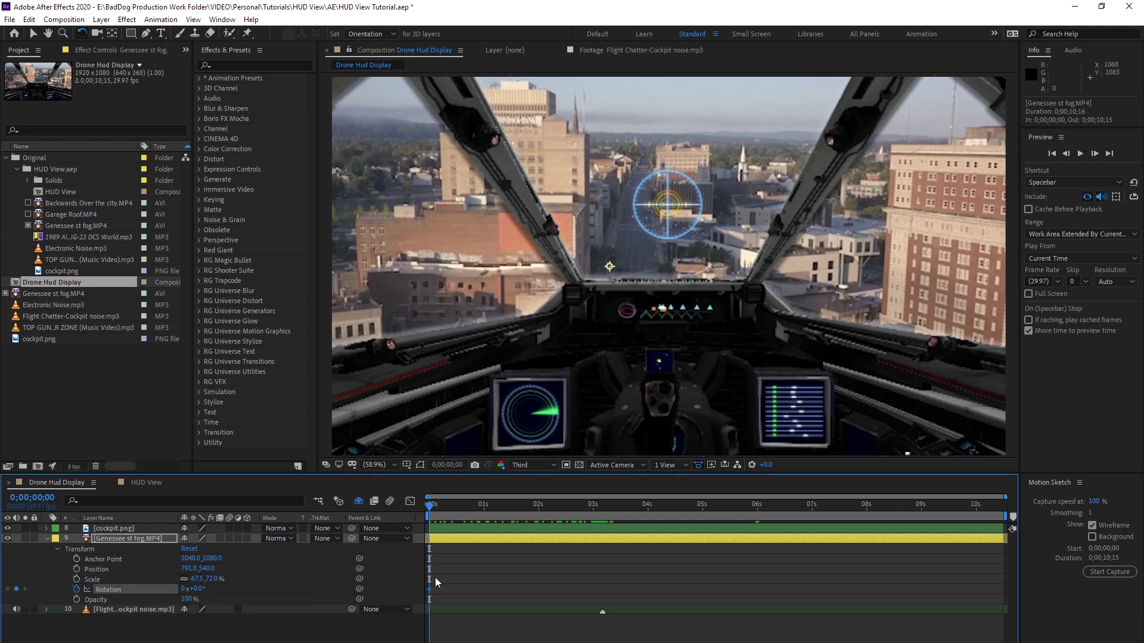
pyautogui.moveTo(431, 511); pyautogui.dragTo(603, 531)
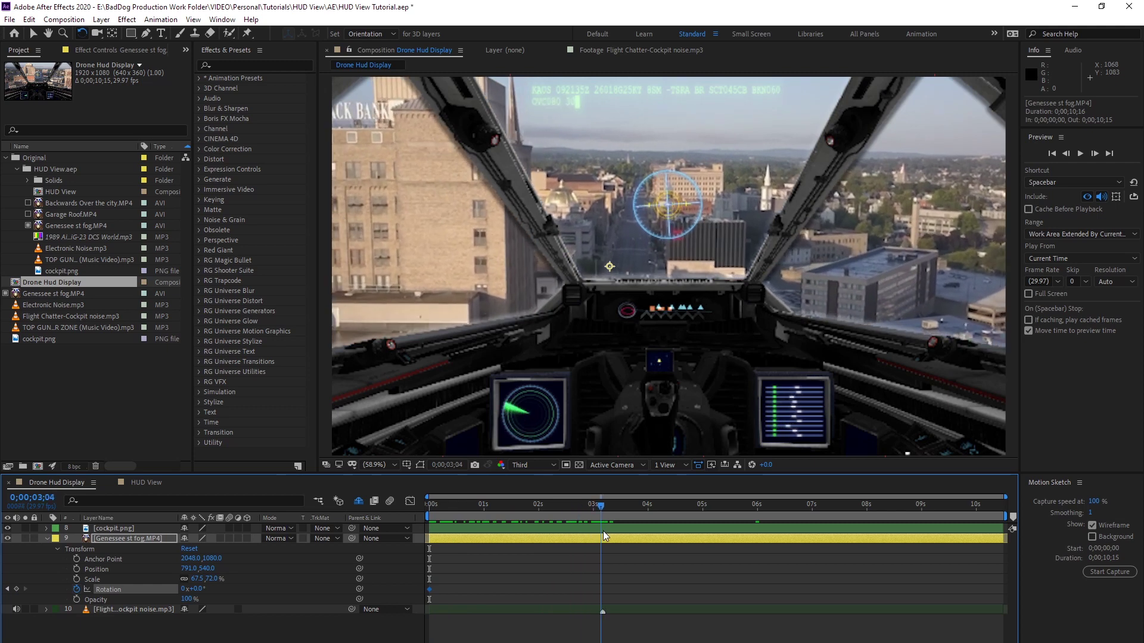
pyautogui.moveTo(603, 531); pyautogui.dragTo(606, 531)
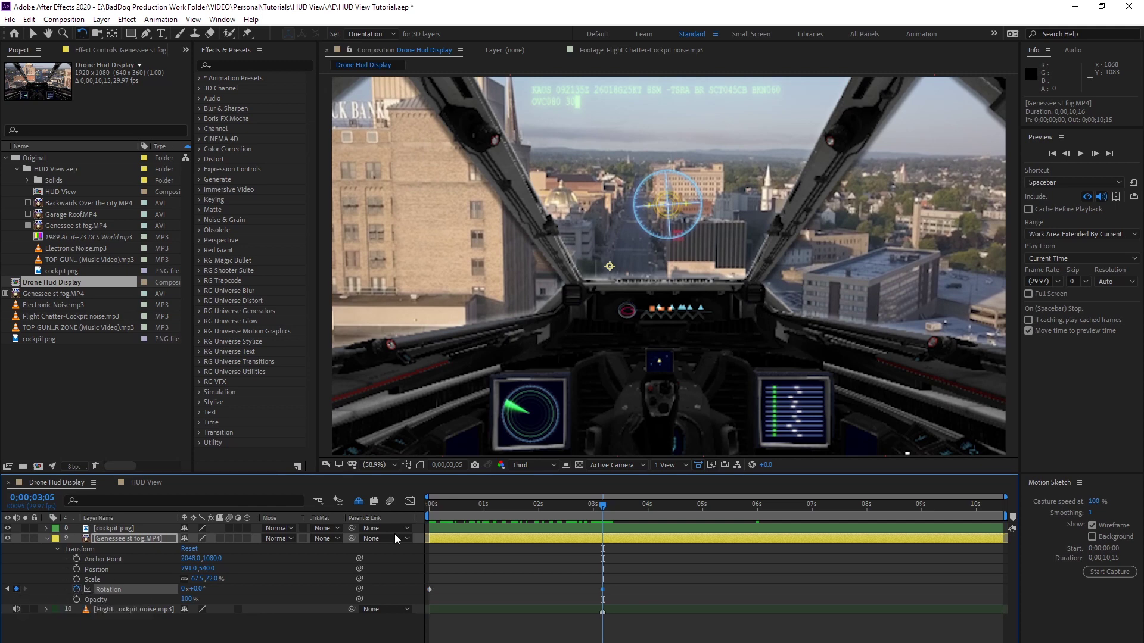
# - Set the Genessee st fog.MP4 layer's Rotation to 10° at 0;00;04;21
pyautogui.press('pageup')
pyautogui.press('pageup')
pyautogui.press('pageup')
pyautogui.press('pageup')
pyautogui.press('pageup')
pyautogui.press('pageup')
pyautogui.press('space')
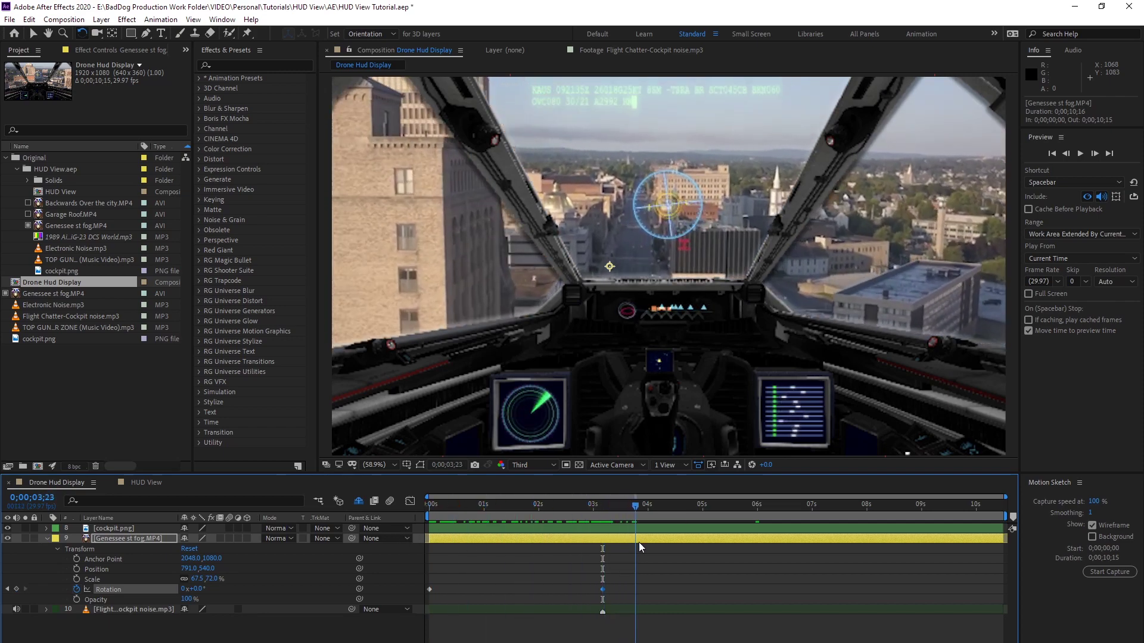
pyautogui.rightClick(684, 545)
pyautogui.click(690, 518)
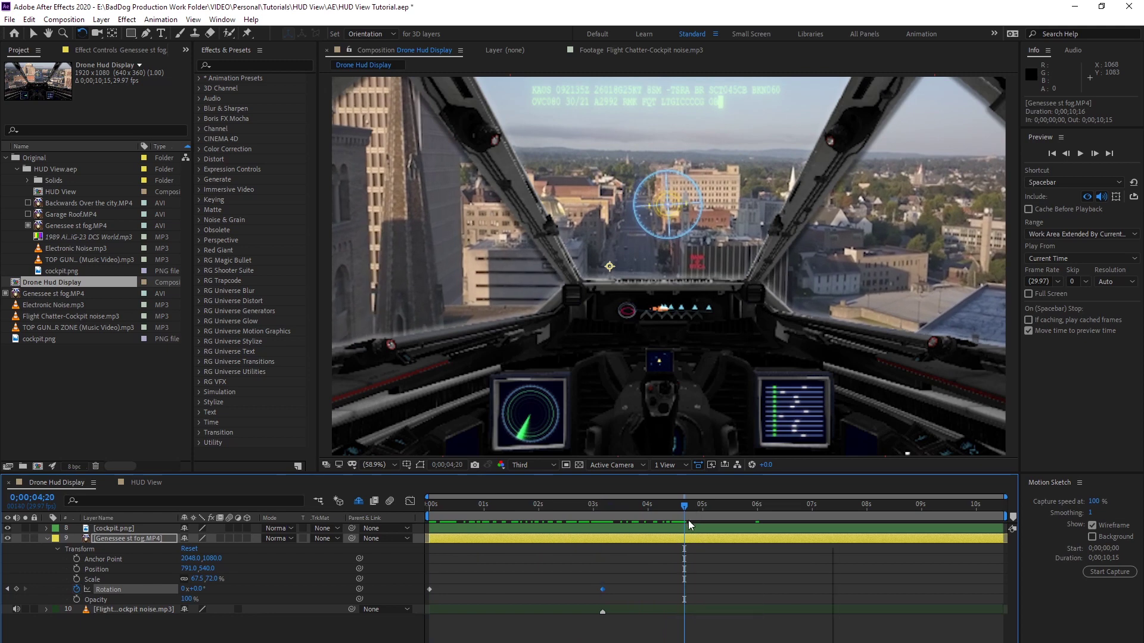
pyautogui.click(686, 507)
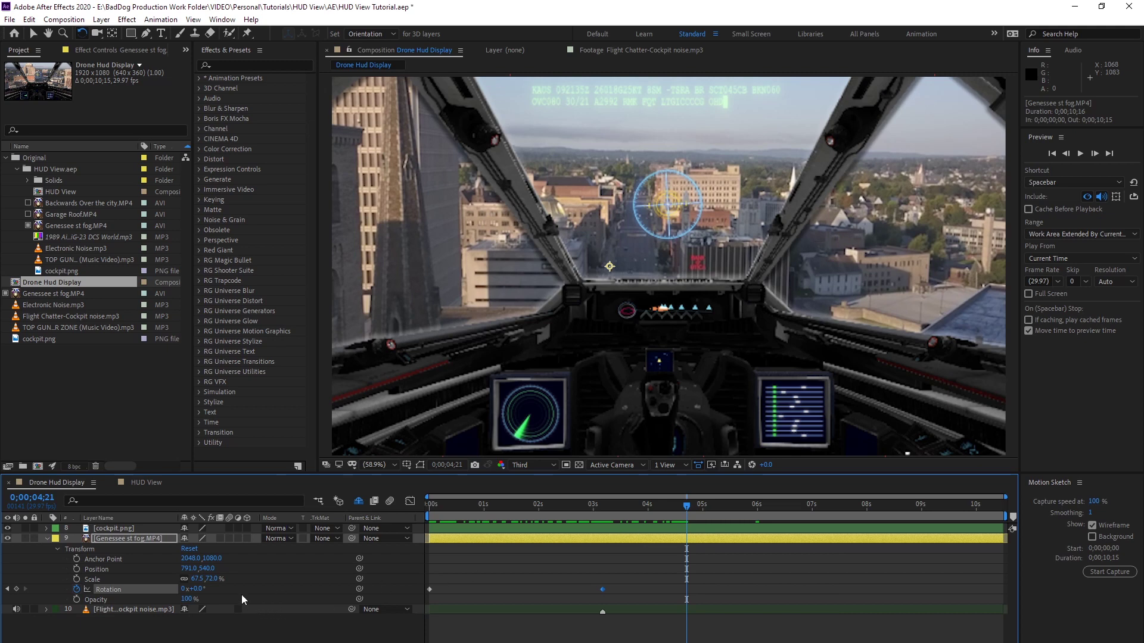
pyautogui.click(204, 589)
pyautogui.write('10')
pyautogui.press('Return')
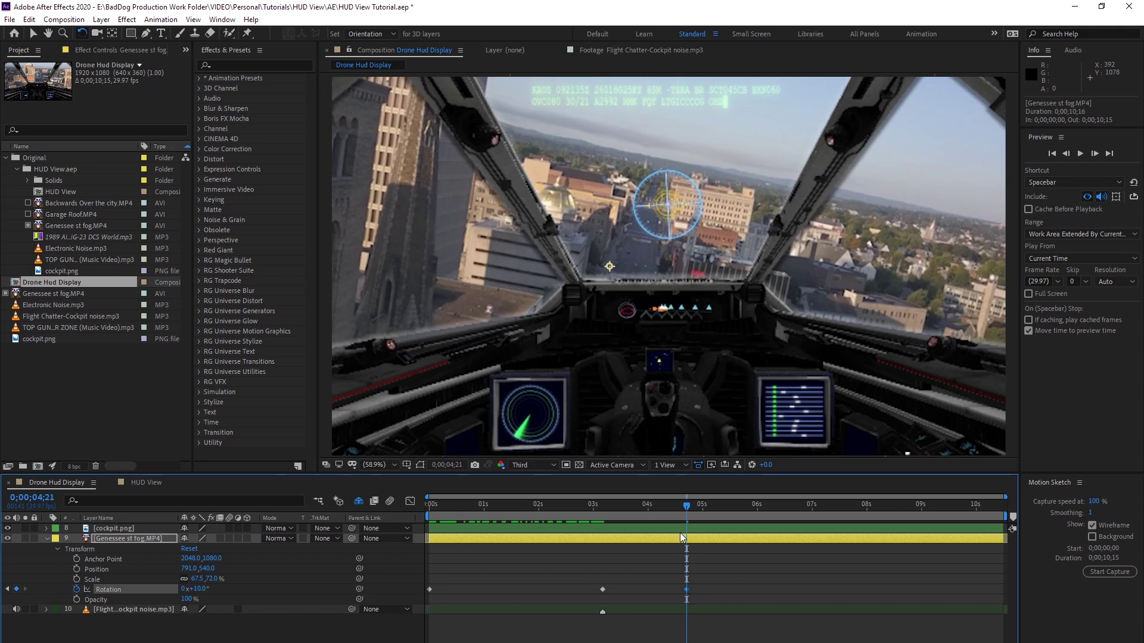
# - Set the Genessee st fog.MP4 layer's Rotation to 0° at 0;00;06;08 and scrub back through the banking motion
pyautogui.moveTo(684, 511); pyautogui.dragTo(771, 525)
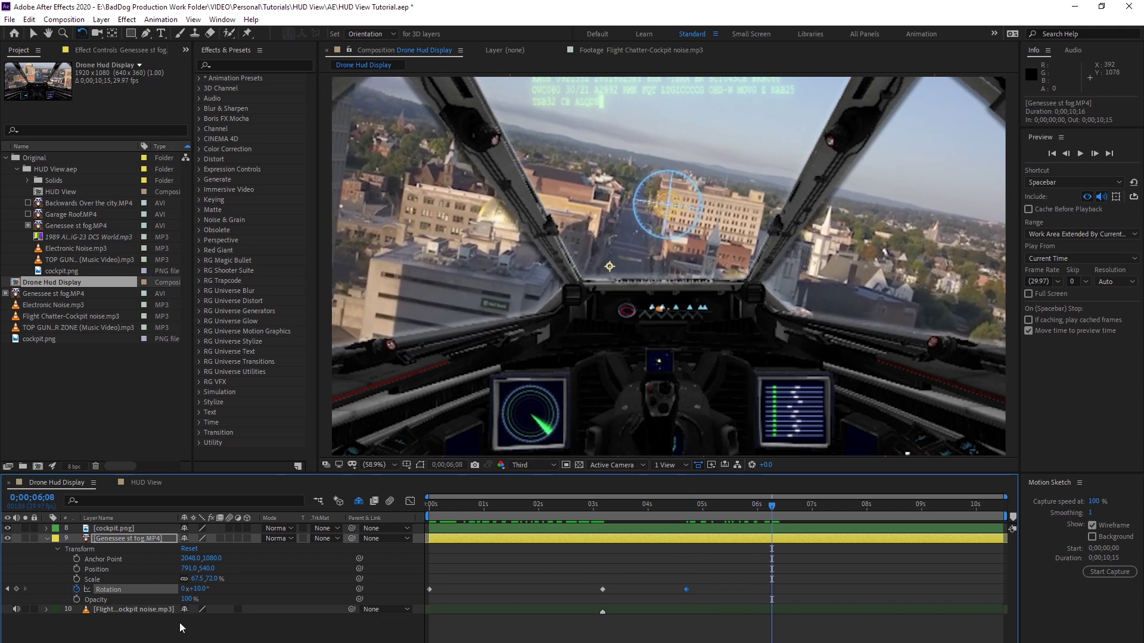
pyautogui.click(202, 590)
pyautogui.write('0')
pyautogui.press('Return')
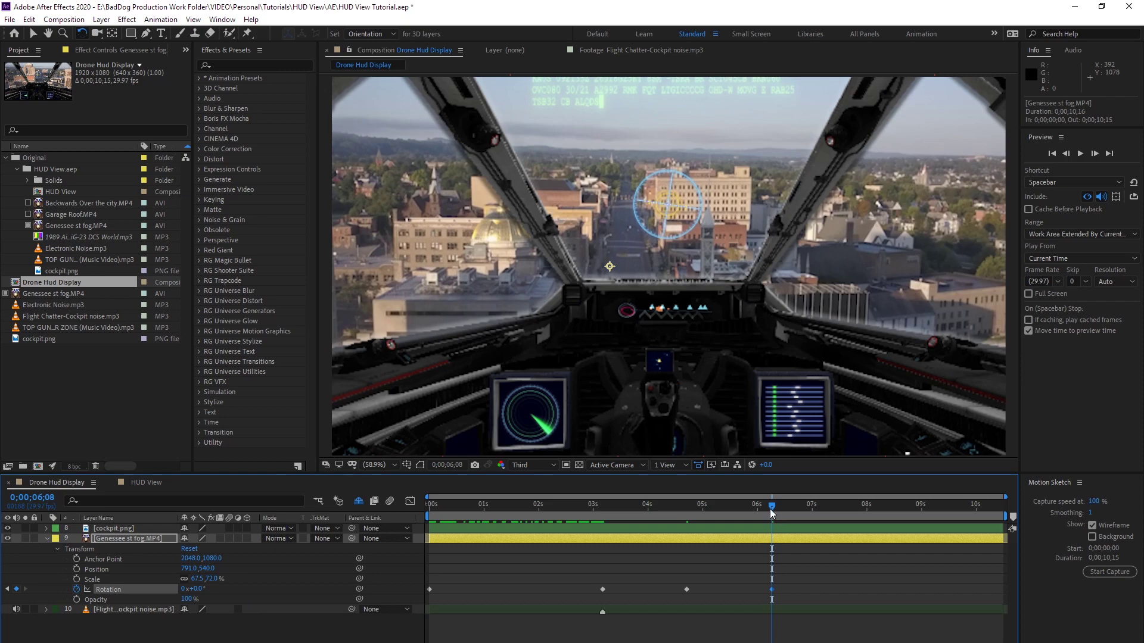
pyautogui.moveTo(772, 513); pyautogui.dragTo(773, 564)
pyautogui.moveTo(773, 564); pyautogui.dragTo(419, 602)
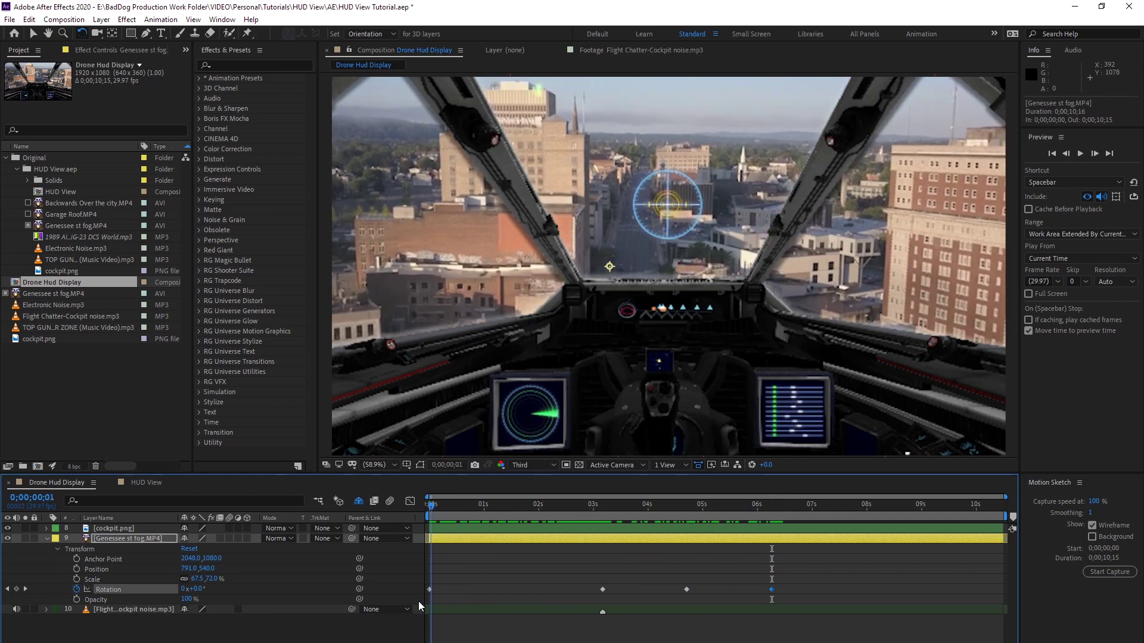
# - Restore the Genessee st fog.MP4 layer's Position to 960, 540 and keyframe it at the composition's start and at 0;00;03;05
pyautogui.hotkey('ctrl', 'z')
pyautogui.moveTo(441, 509); pyautogui.dragTo(399, 539)
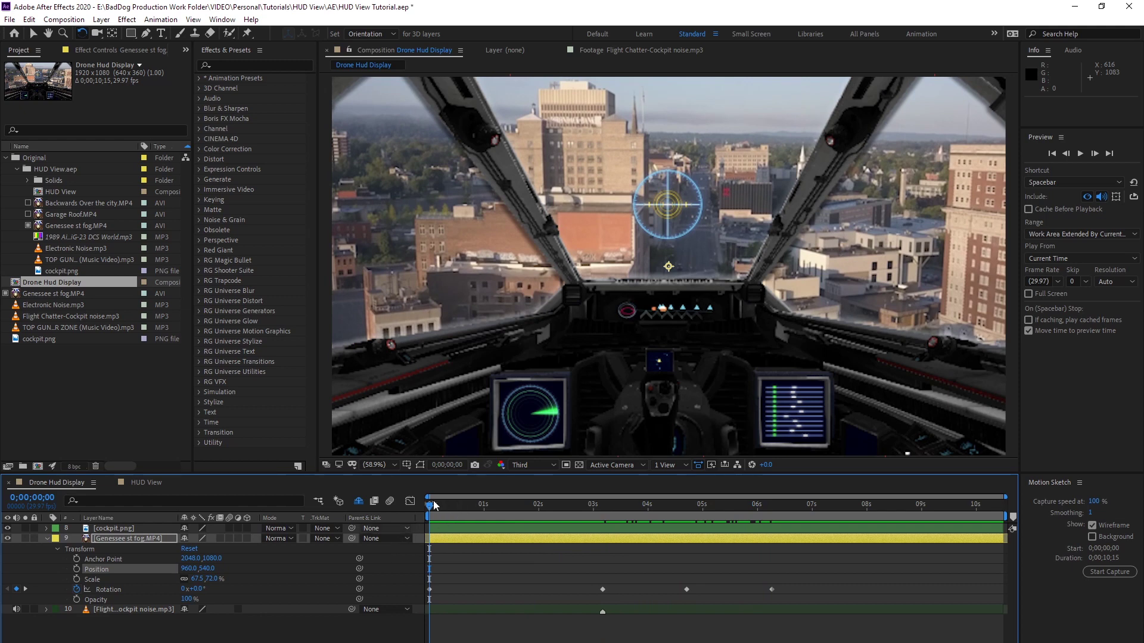
pyautogui.click(76, 569)
pyautogui.click(27, 590)
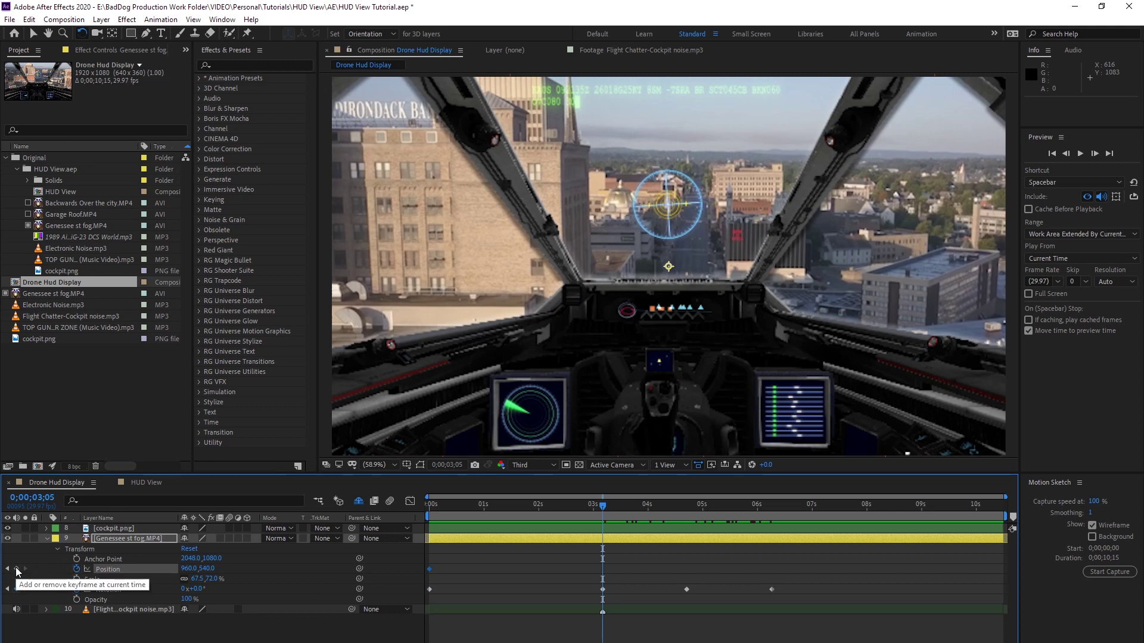
pyautogui.click(16, 569)
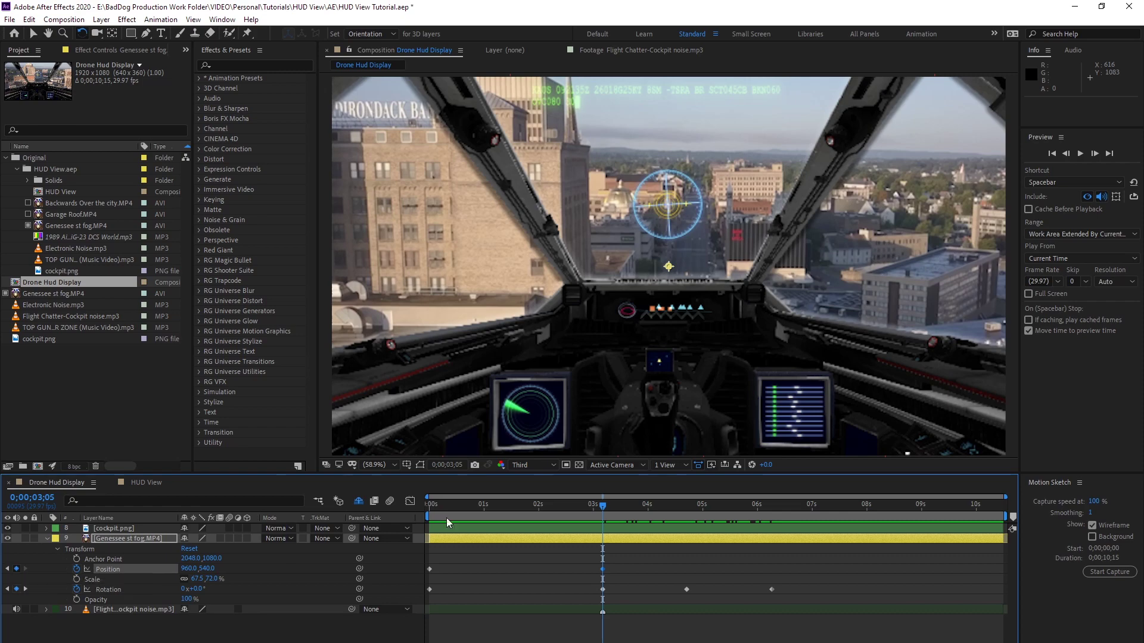
# - Set the Genessee st fog.MP4 layer's Position to 790, 540 at the 10° Rotation keyframe
pyautogui.moveTo(607, 505)
pyautogui.mouseDown()
pyautogui.moveTo(457, 512)
pyautogui.moveTo(428, 527)
pyautogui.moveTo(602, 527)
pyautogui.mouseUp()
pyautogui.click(26, 590)
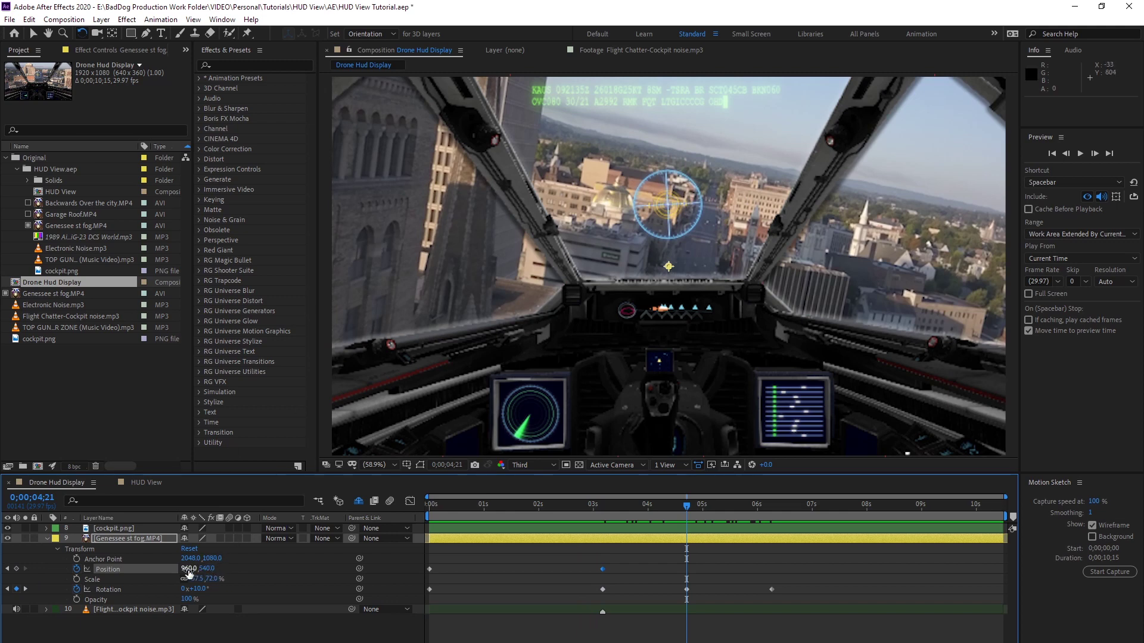
pyautogui.moveTo(188, 571); pyautogui.dragTo(104, 590)
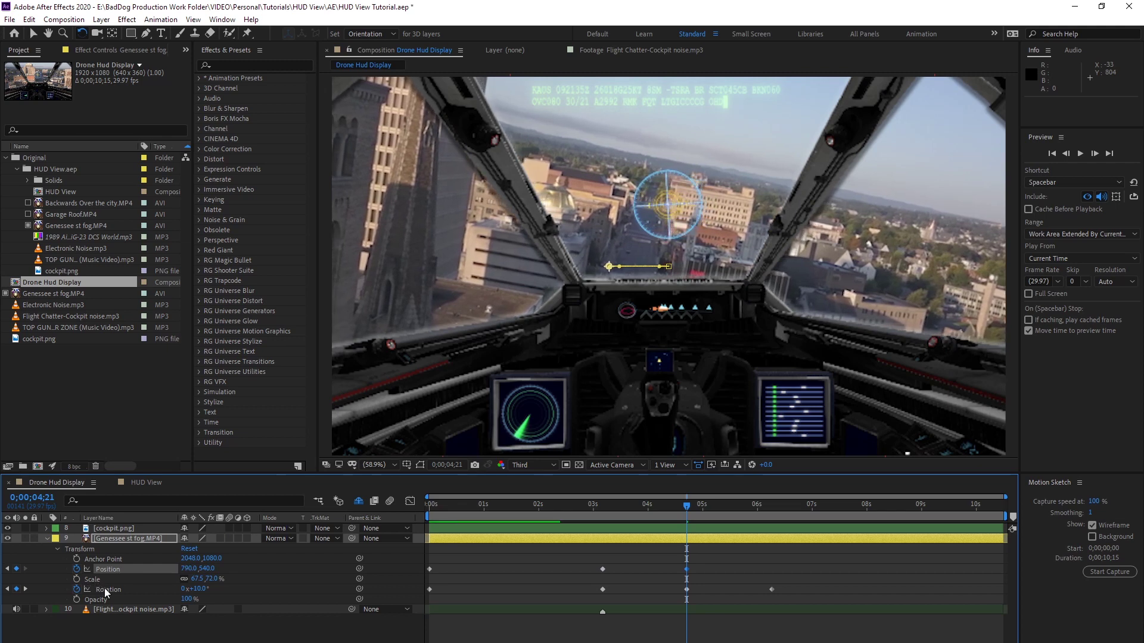
# - Set the Genessee st fog.MP4 layer's horizontal Position to 960 at the last Rotation keyframe and return to the composition's start
pyautogui.click(27, 589)
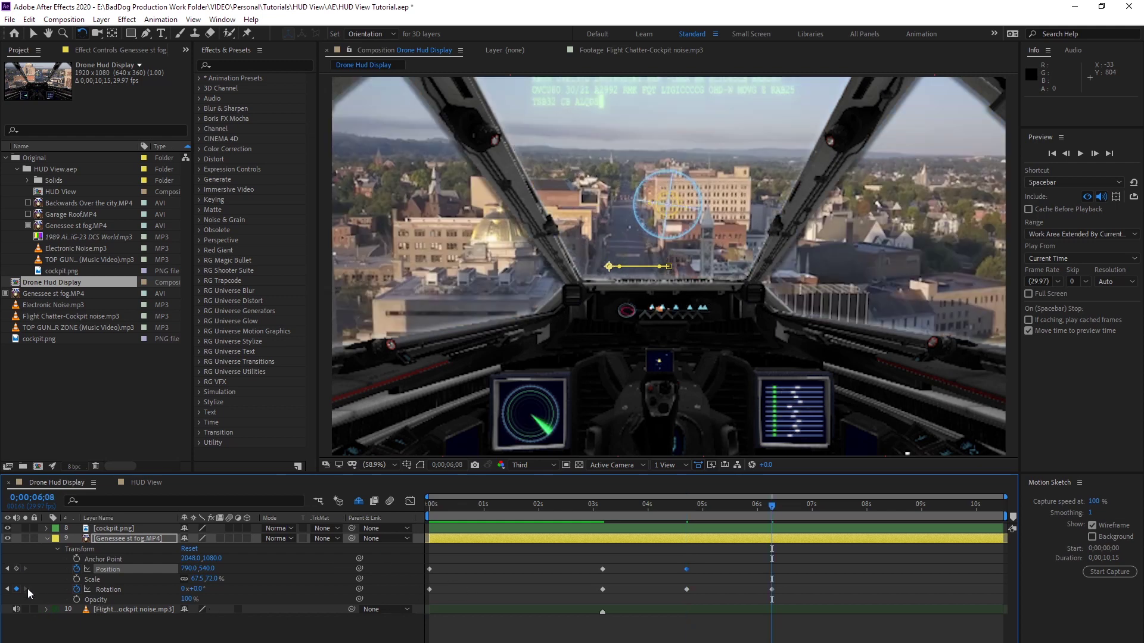
pyautogui.click(189, 568)
pyautogui.write('960')
pyautogui.press('Return')
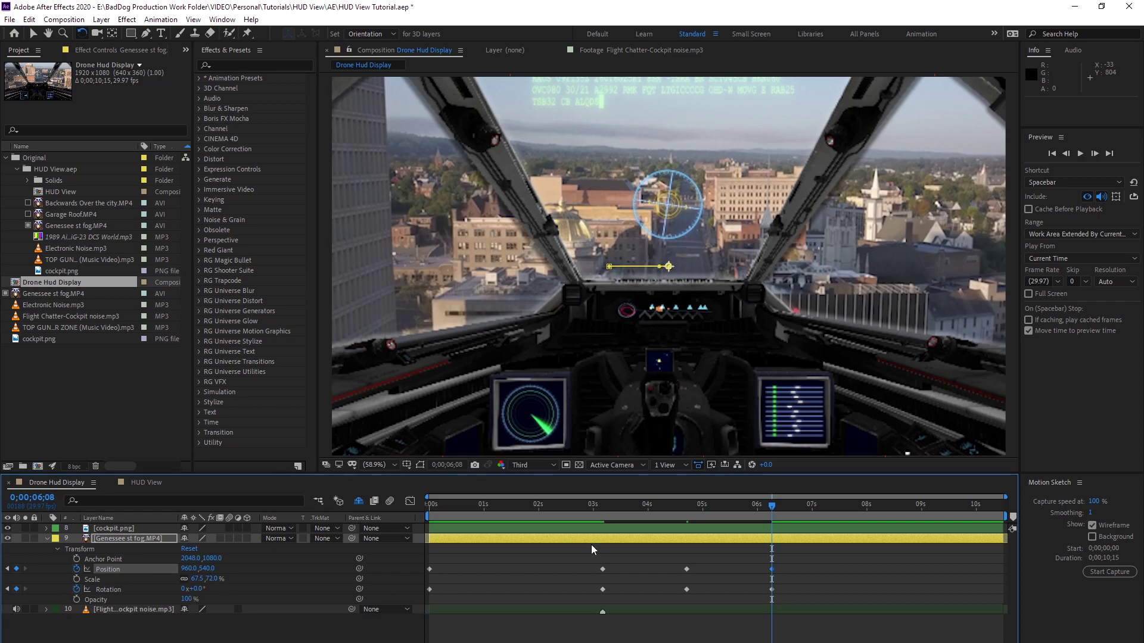
pyautogui.moveTo(771, 505); pyautogui.dragTo(495, 532)
pyautogui.press('Home')
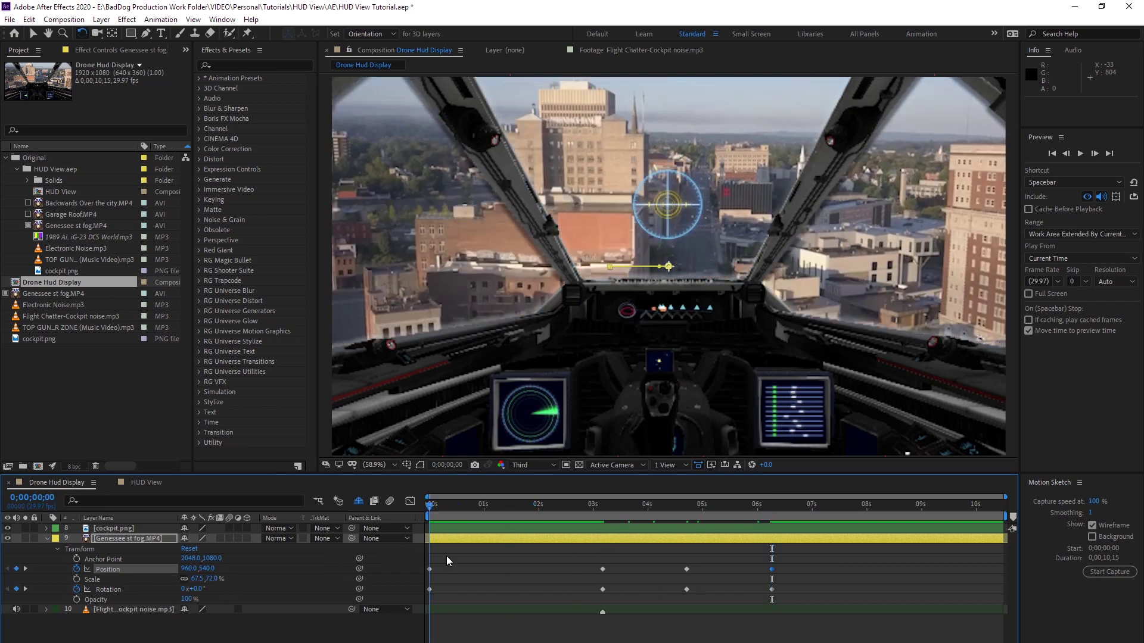
# - Apply Easy Ease to all Position and Rotation keyframes on the Genessee st fog.MP4 layer and preview the banking motion
pyautogui.press('space')
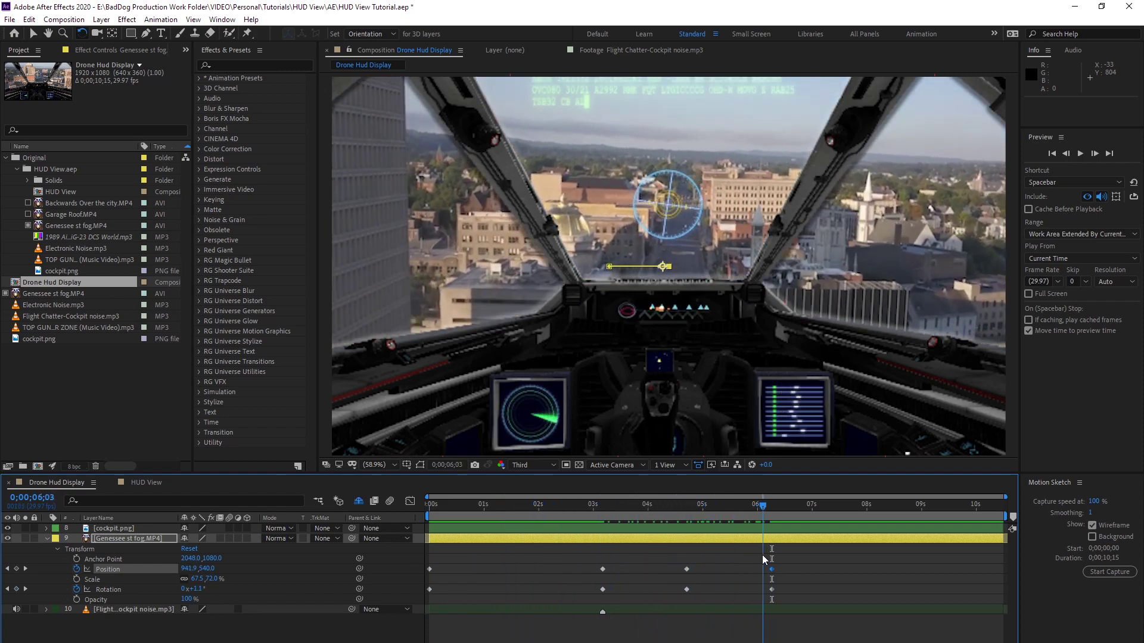
pyautogui.press('Home')
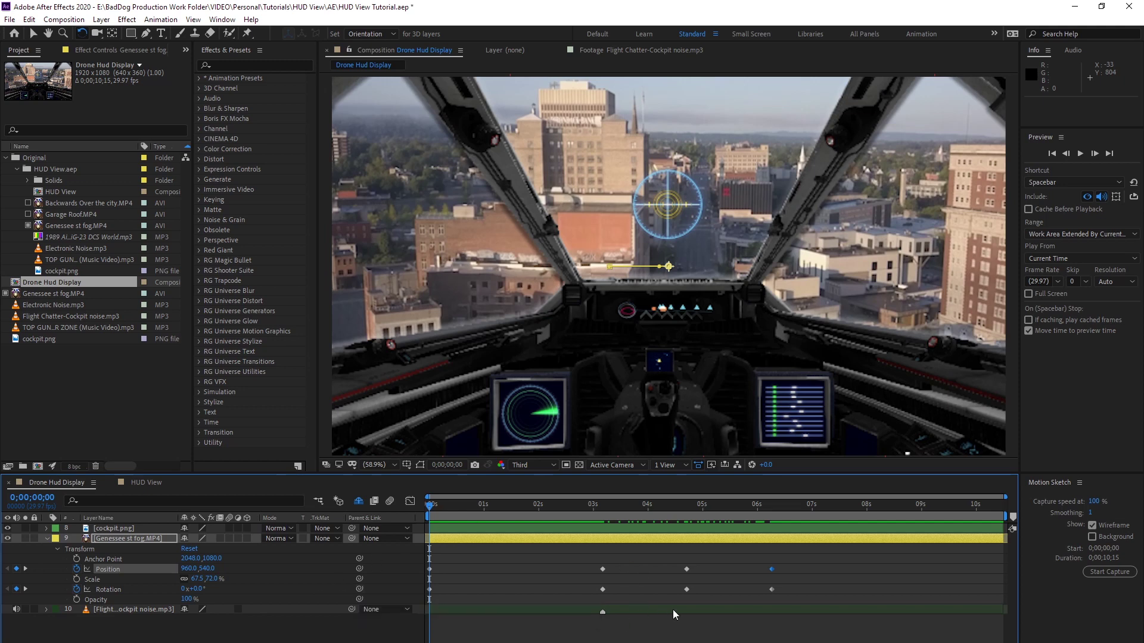
pyautogui.moveTo(784, 599); pyautogui.dragTo(408, 566)
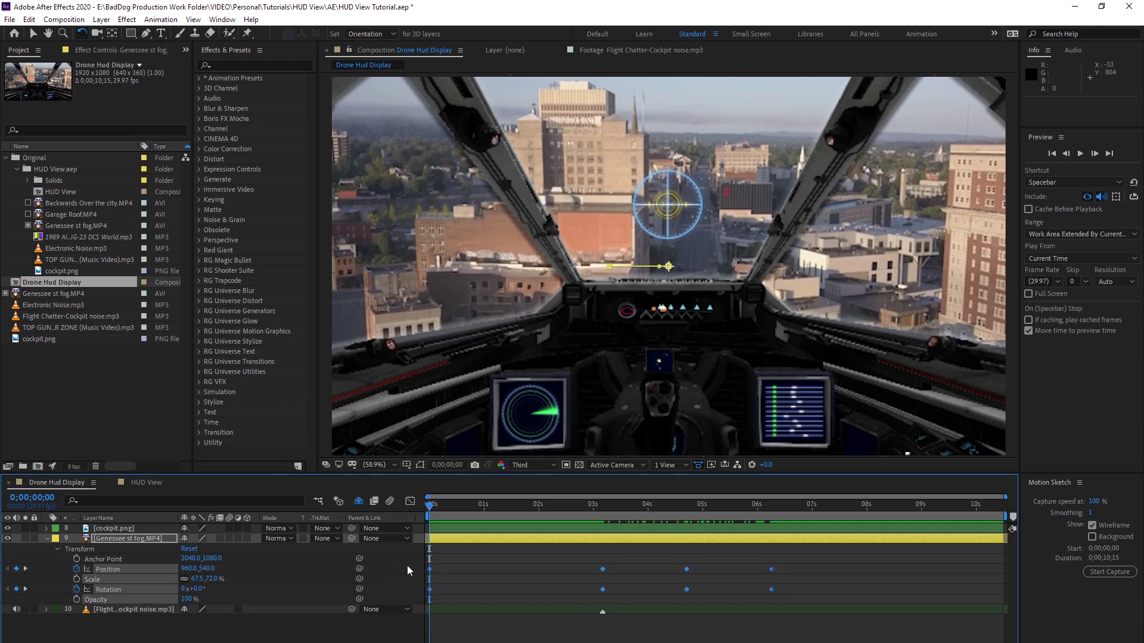
pyautogui.press('F9')
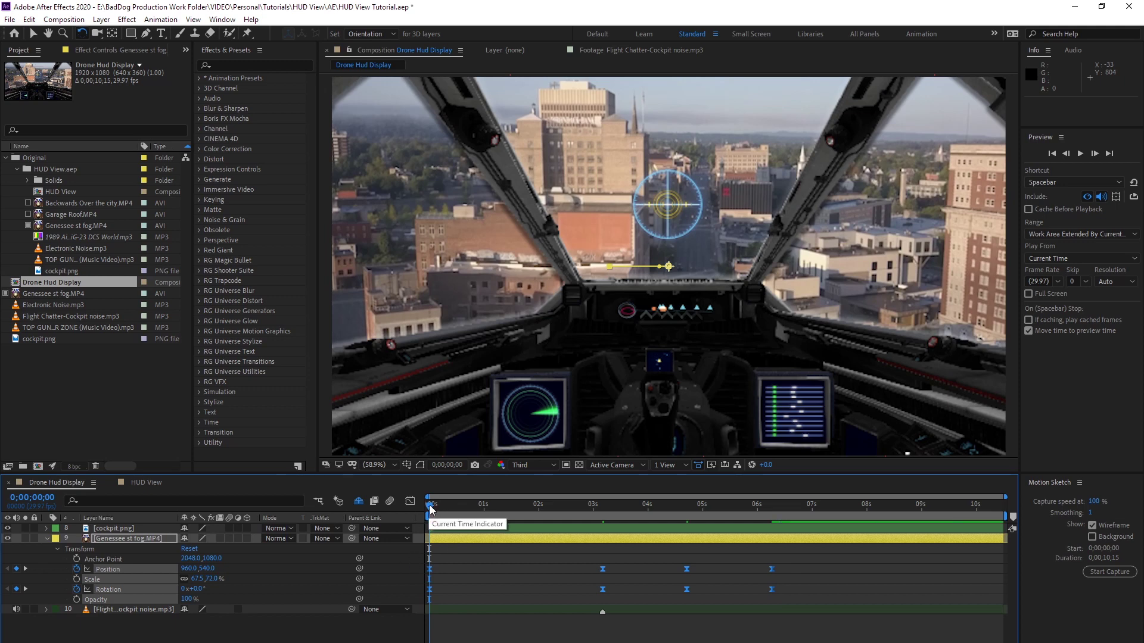
pyautogui.press('space')
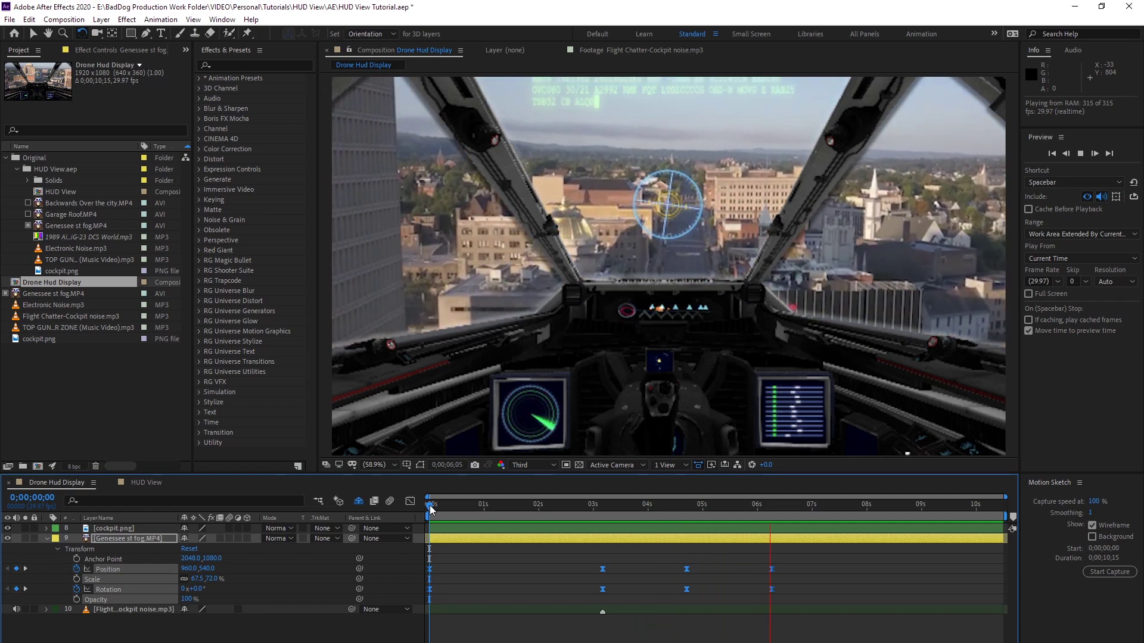
pyautogui.press('space')
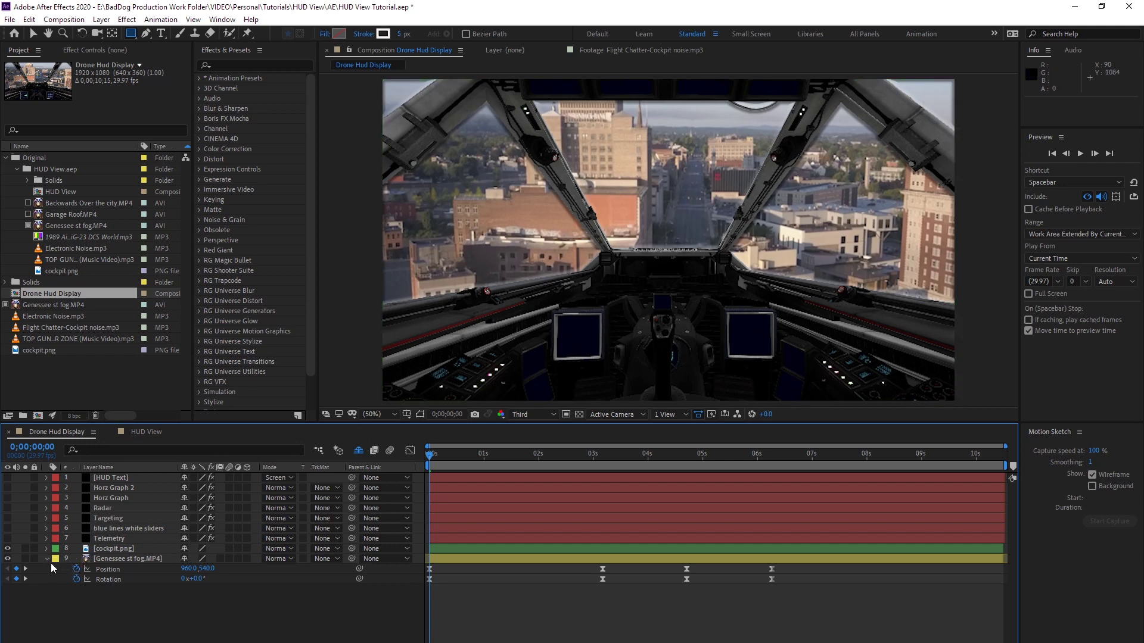
# - Examine the cockpit.png layer's Scale, Rotation and other transform properties, then collapse the layer
pyautogui.click(119, 551)
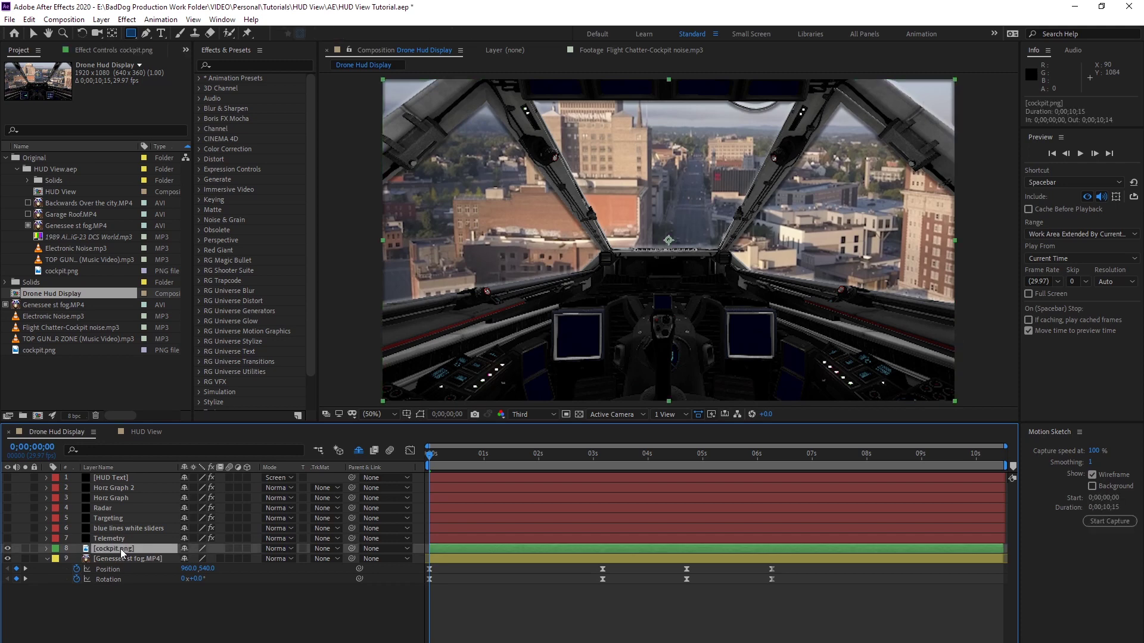
pyautogui.press('s')
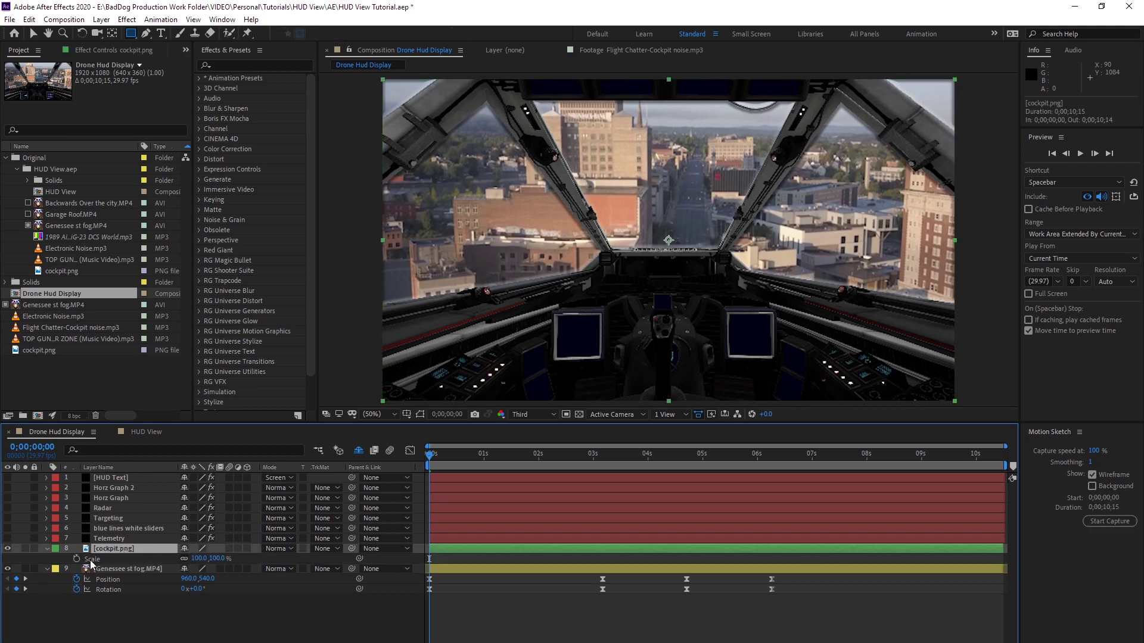
pyautogui.press('r')
pyautogui.click(46, 549)
pyautogui.click(46, 548)
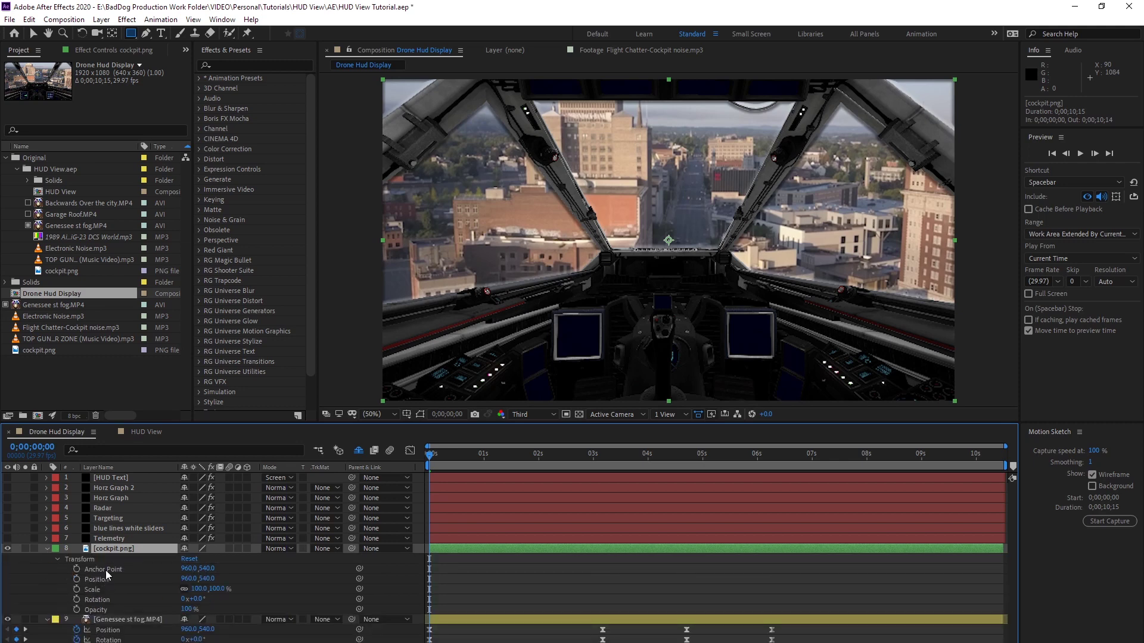
pyautogui.click(62, 560)
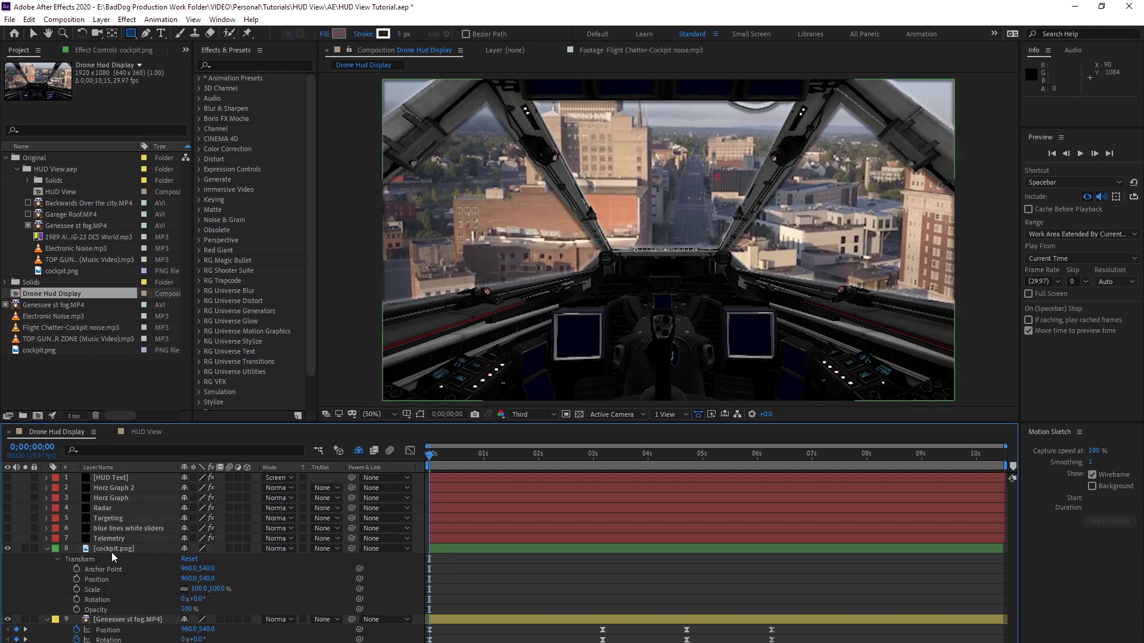
pyautogui.click(115, 549)
pyautogui.click(48, 550)
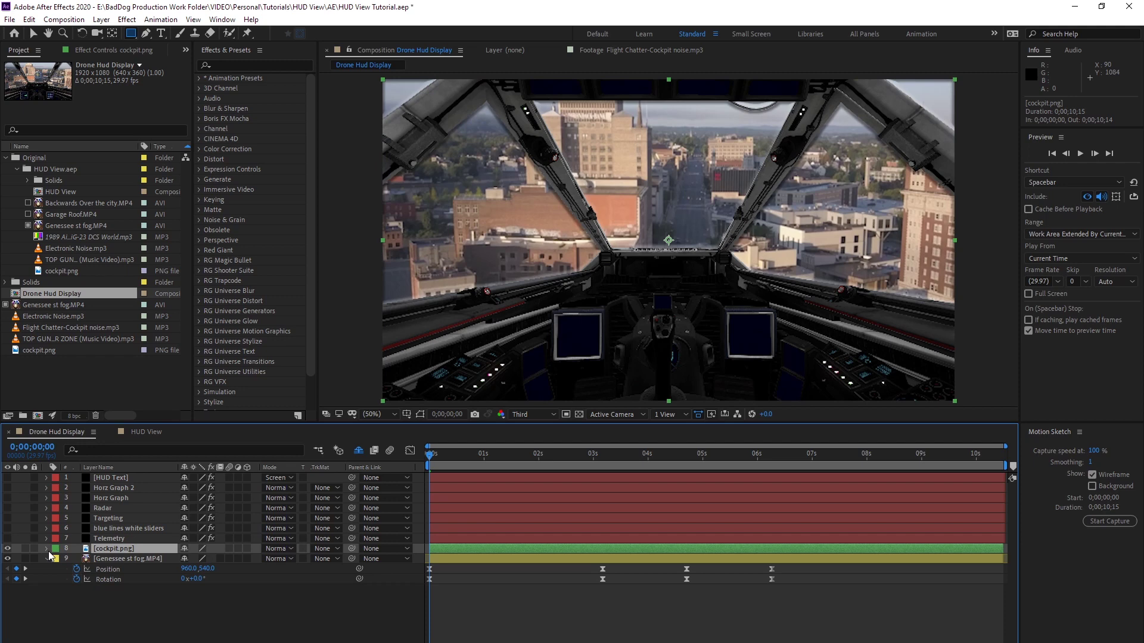
# - Set the cockpit.png layer's Rotation to 10°
pyautogui.press('r')
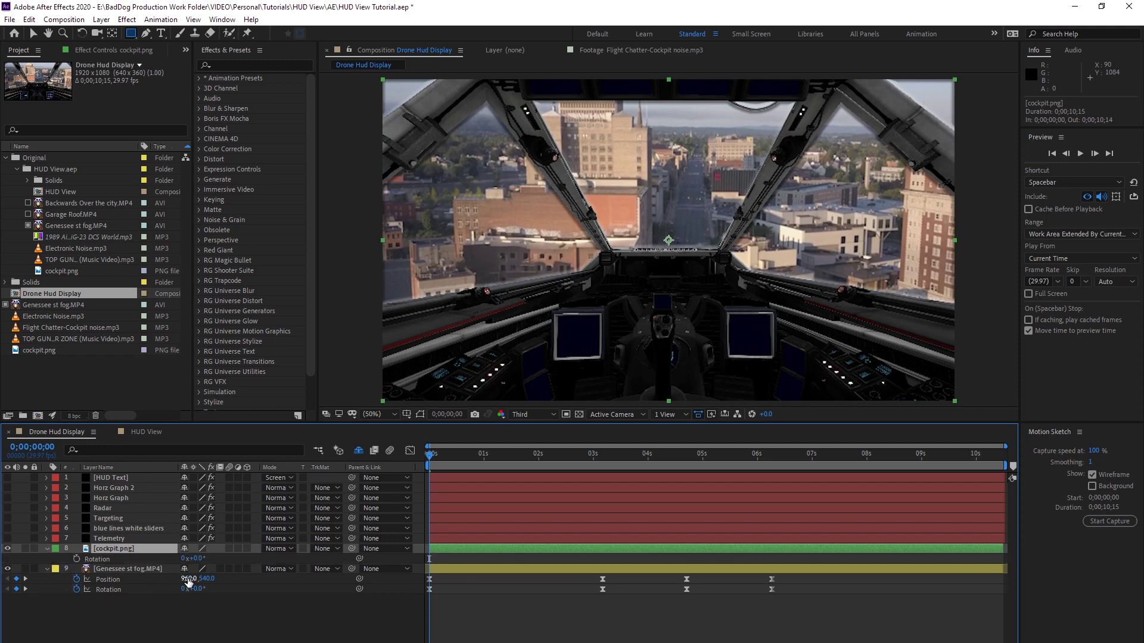
pyautogui.click(199, 559)
pyautogui.write('10')
pyautogui.press('Return')
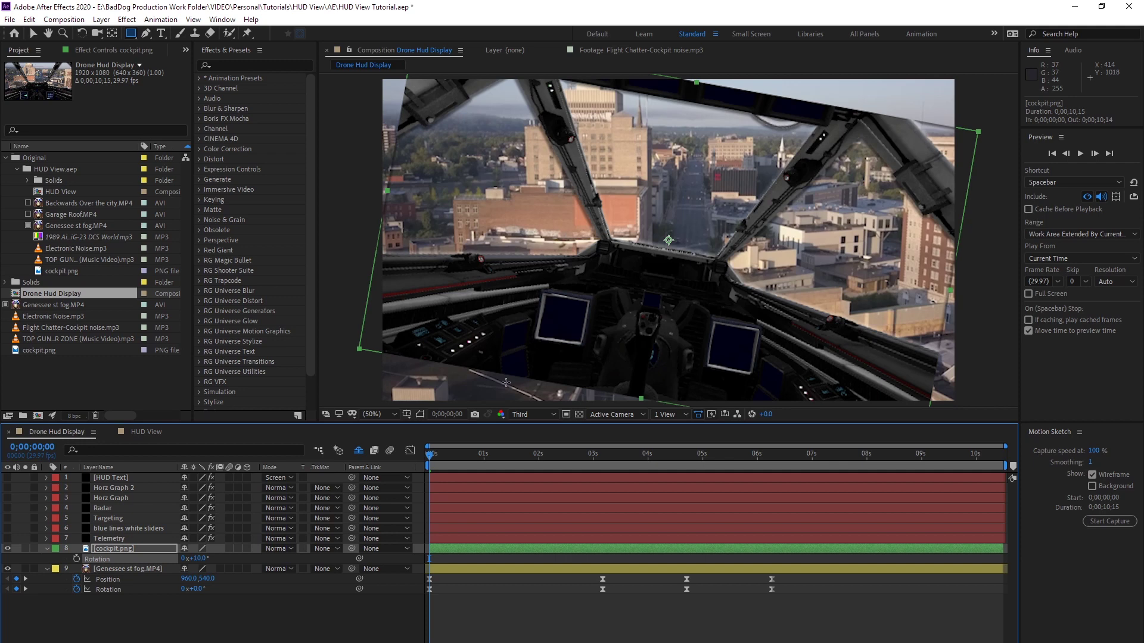
# - Scale the cockpit.png layer to 130% so that it overfills the frame
pyautogui.click(119, 547)
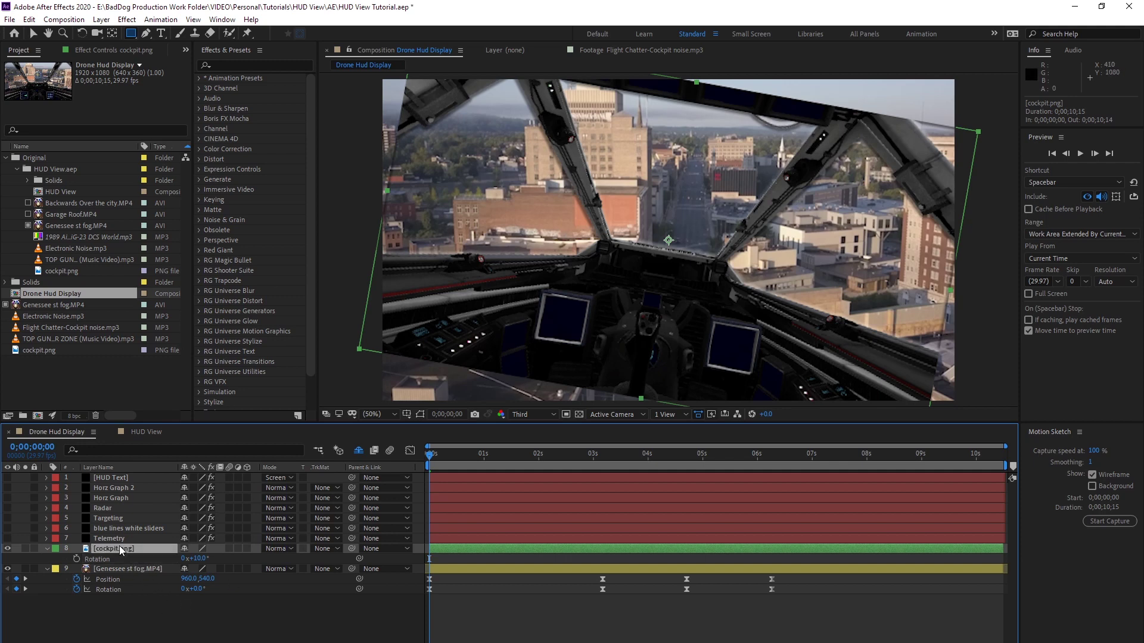
pyautogui.press('s')
pyautogui.moveTo(216, 563); pyautogui.dragTo(241, 570)
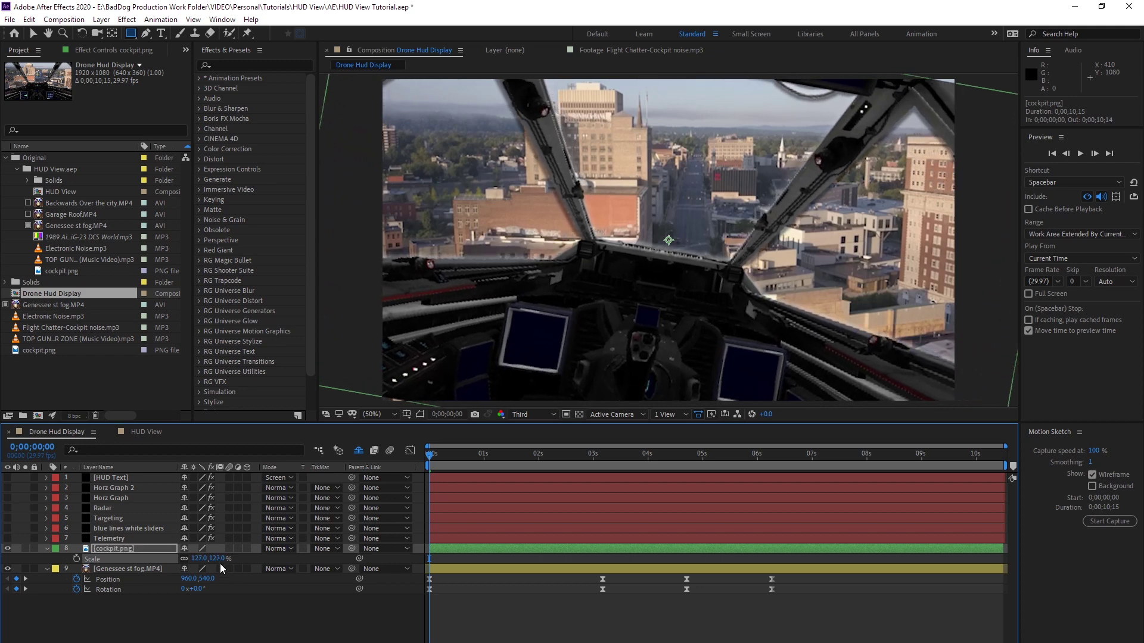
pyautogui.click(218, 559)
pyautogui.write('130')
pyautogui.press('Return')
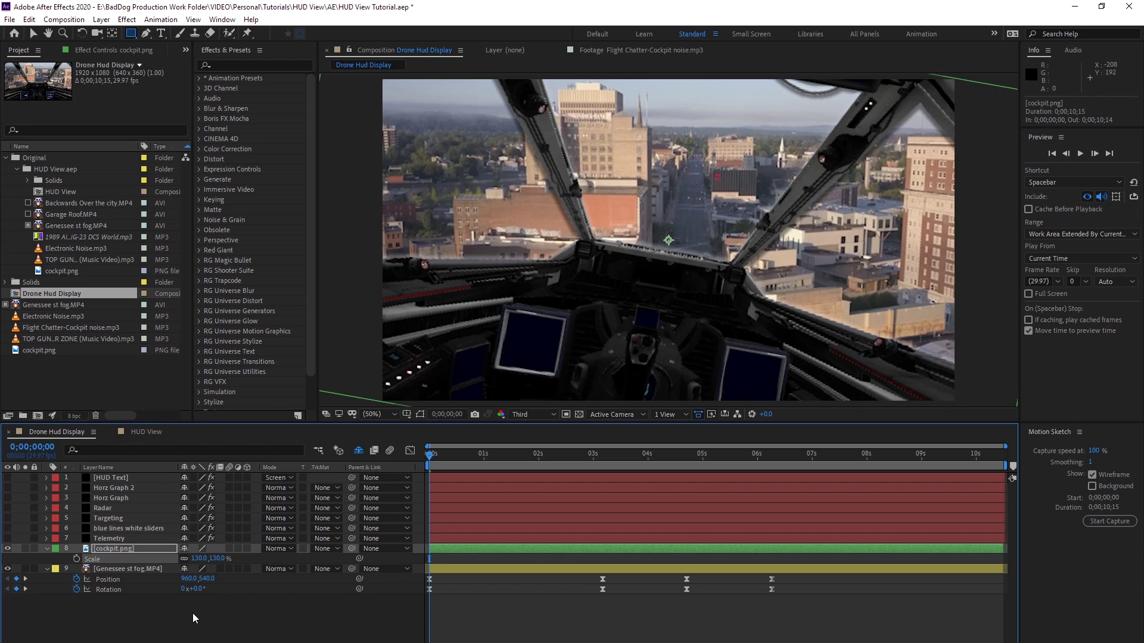
# - Set the cockpit.png layer's Rotation back to 0°
pyautogui.click(123, 549)
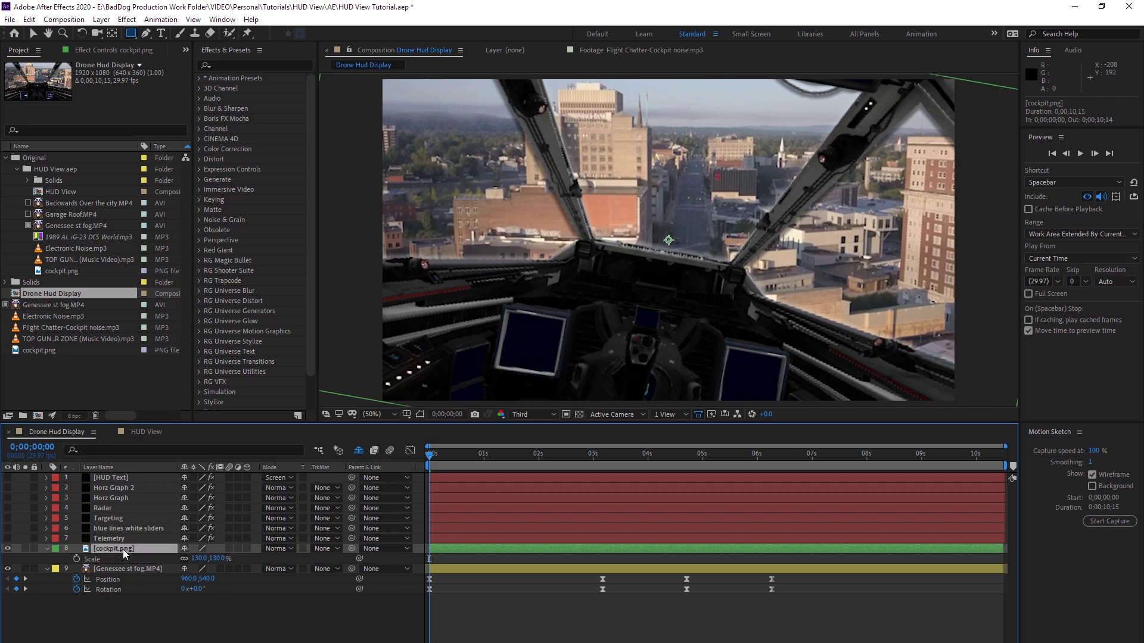
pyautogui.press('r')
pyautogui.click(205, 559)
pyautogui.write('0')
pyautogui.press('Return')
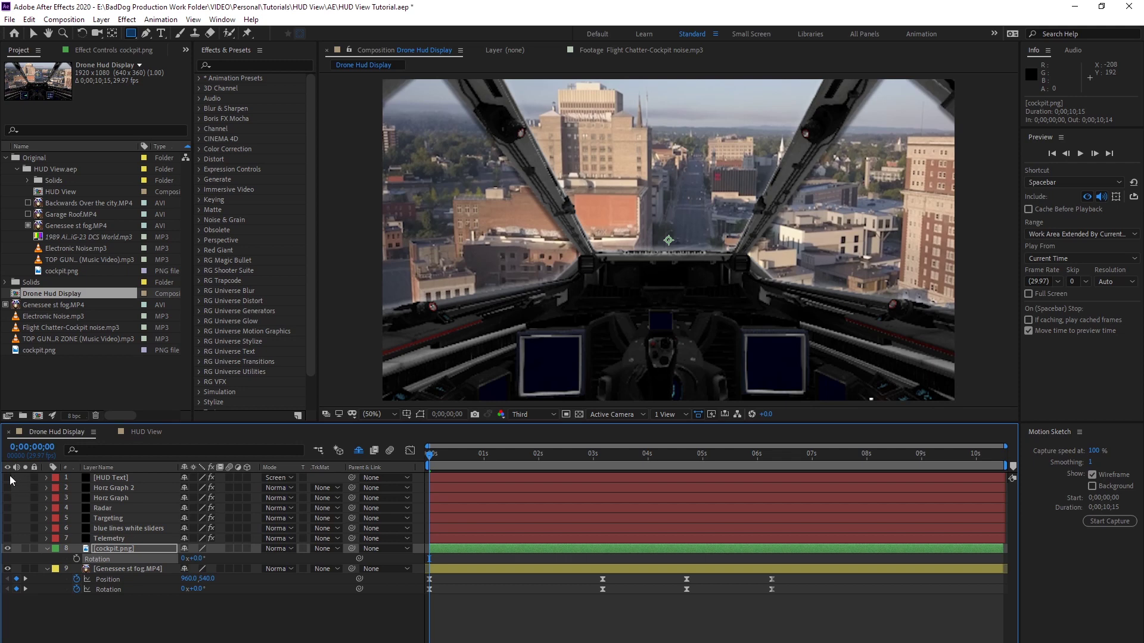
# - Make all HUD graphic layers from HUD Text through Telemetry visible
pyautogui.click(146, 478)
pyautogui.keyDown('shift'); pyautogui.click(154, 539); pyautogui.keyUp('shift')
pyautogui.click(7, 477)
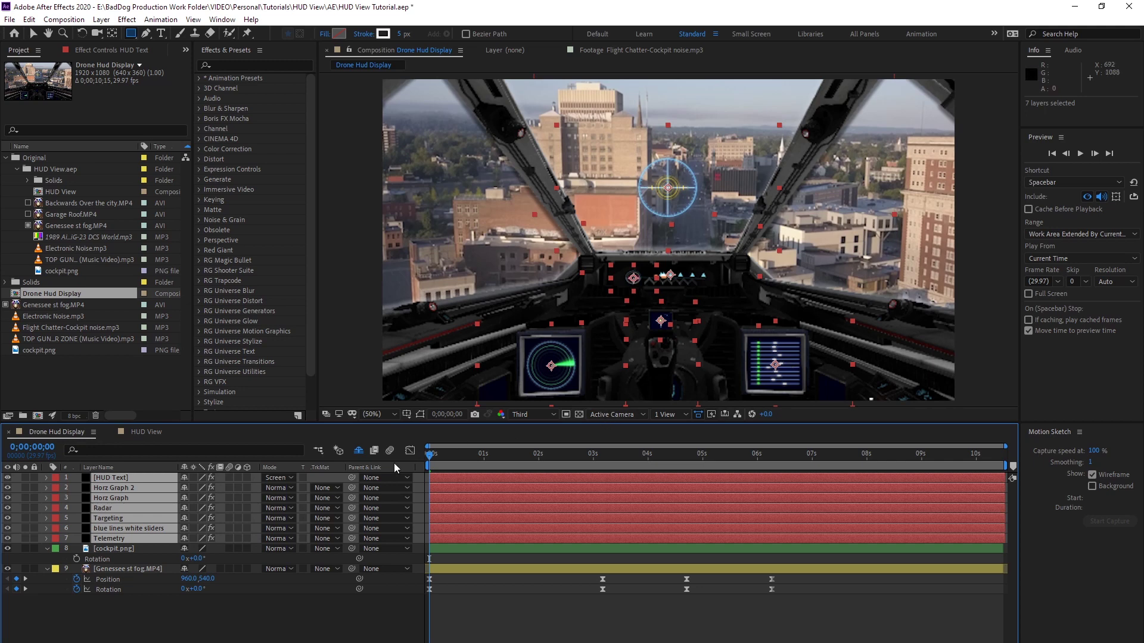
# - Review the cockpit.png layer's transform values and the Genessee st fog.MP4 layer's keyframed properties
pyautogui.click(47, 548)
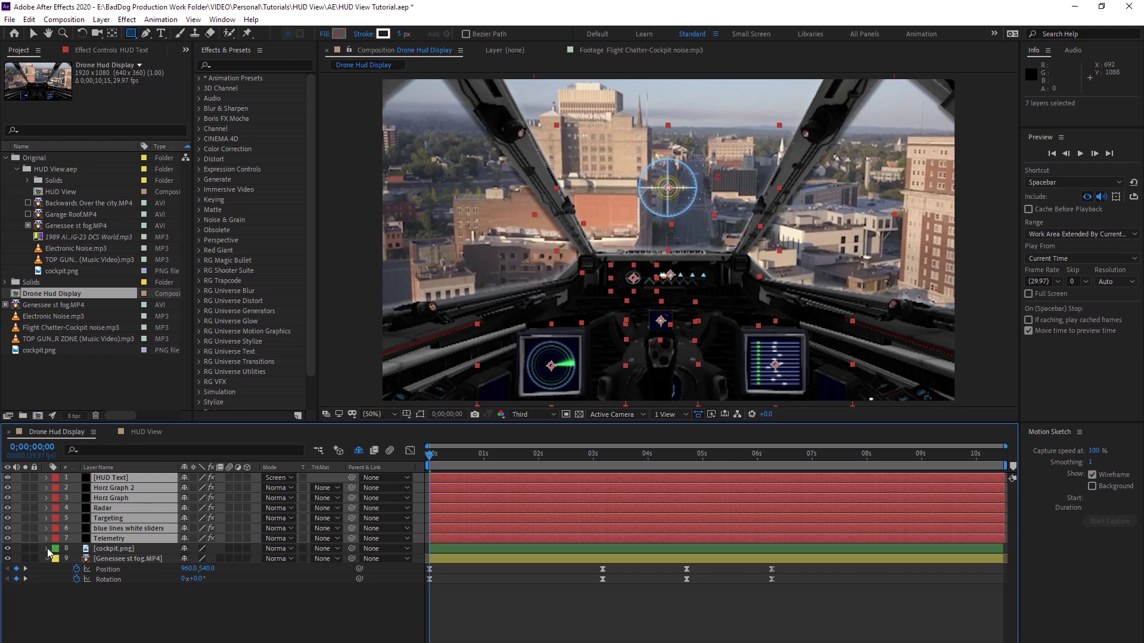
pyautogui.click(47, 548)
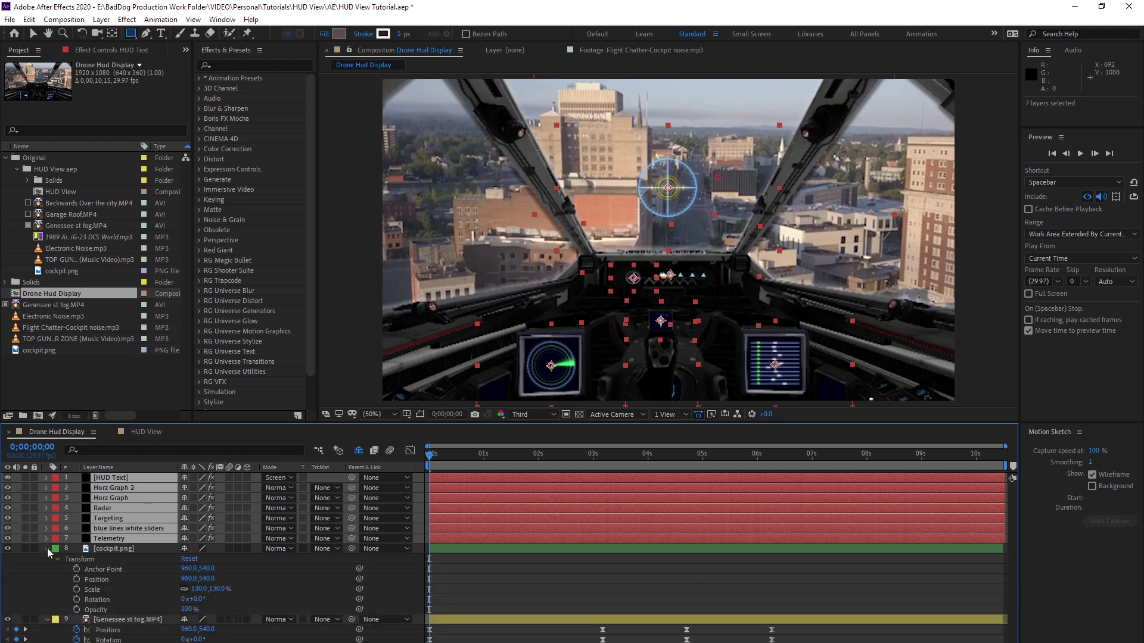
pyautogui.click(47, 548)
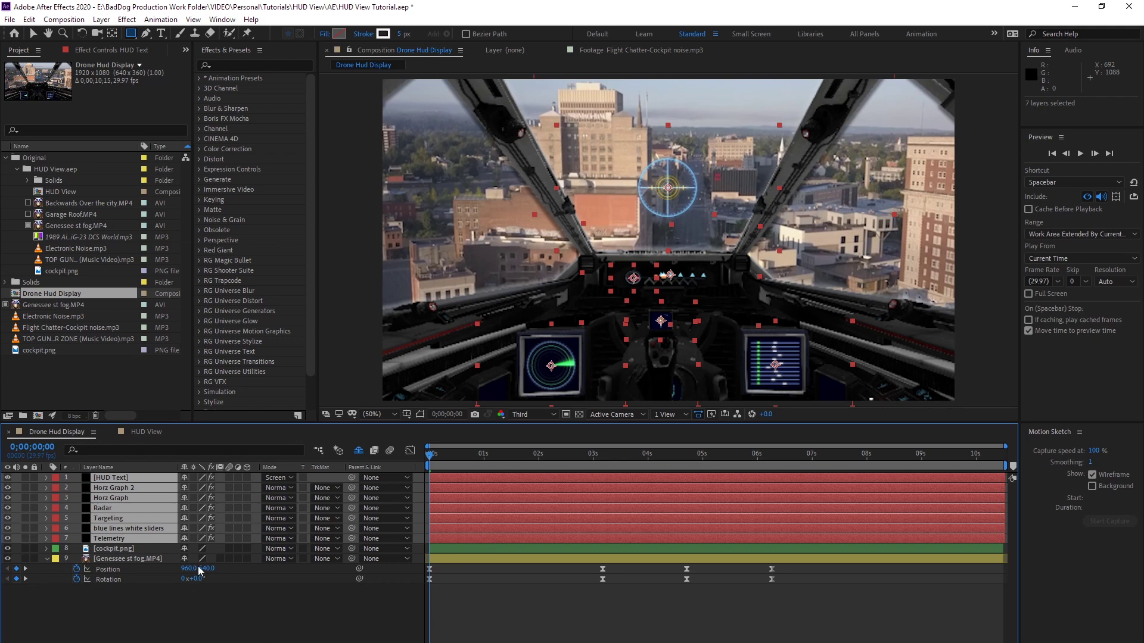
pyautogui.click(123, 559)
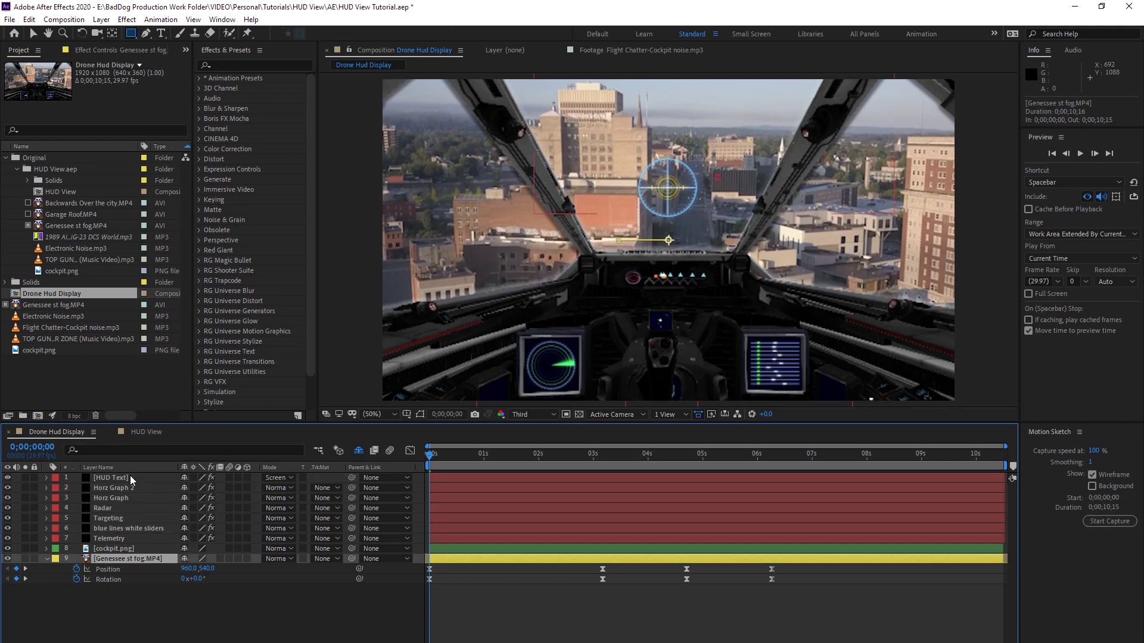
pyautogui.press('u')
pyautogui.press('u')
# - Create a null object in the Drone Hud Display composition and place it above all other layers
pyautogui.rightClick(238, 634)
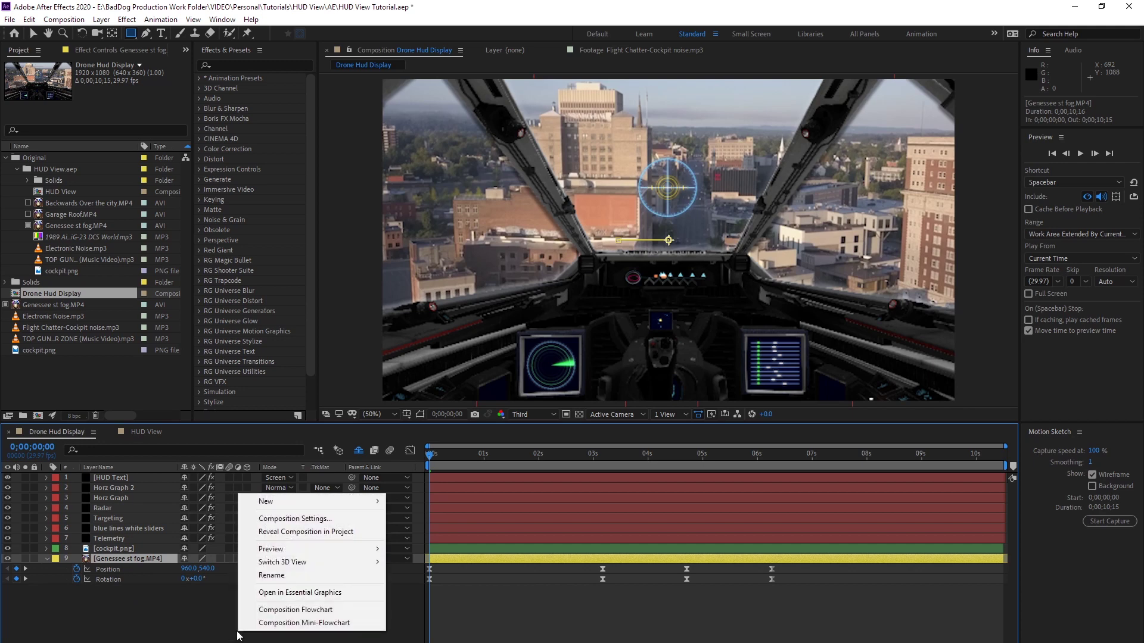
pyautogui.moveTo(316, 505)
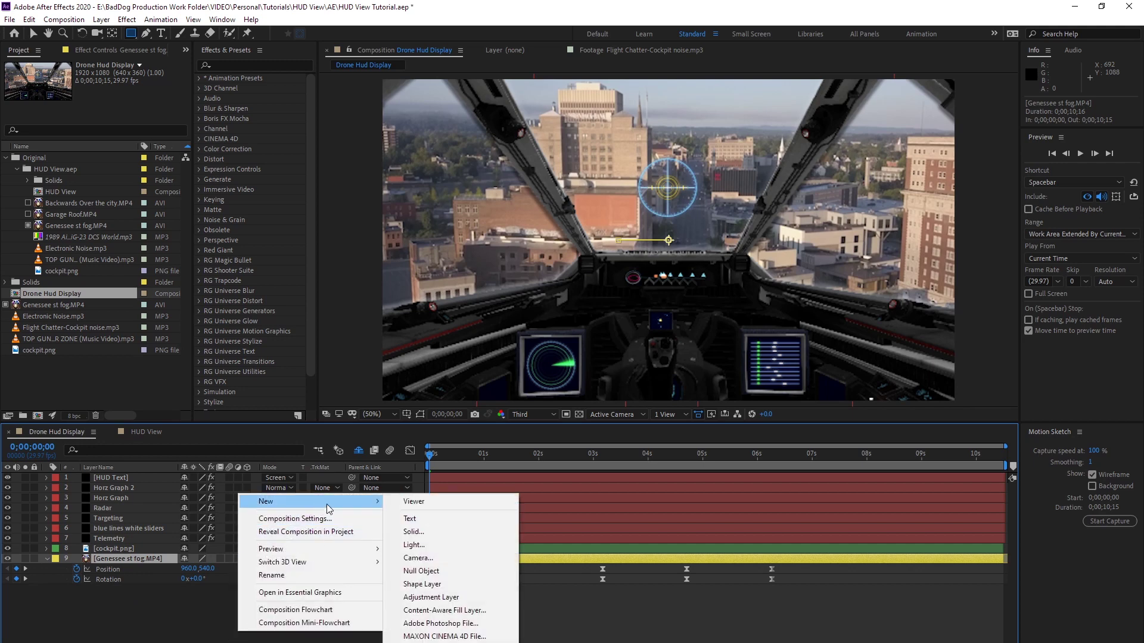
pyautogui.click(441, 569)
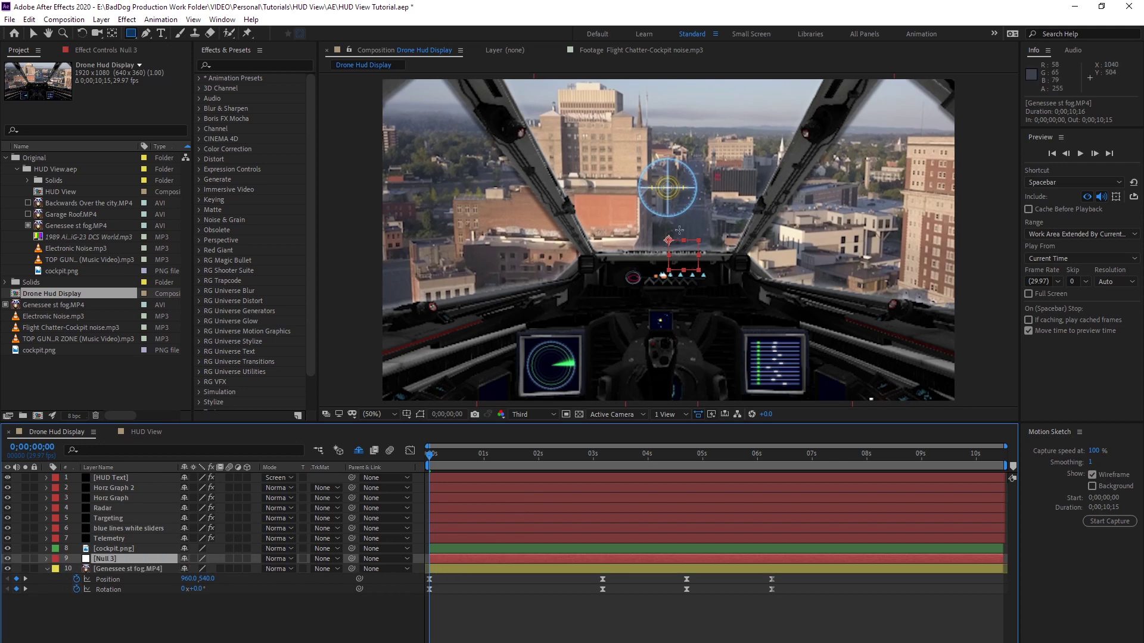
pyautogui.moveTo(109, 559); pyautogui.dragTo(123, 475)
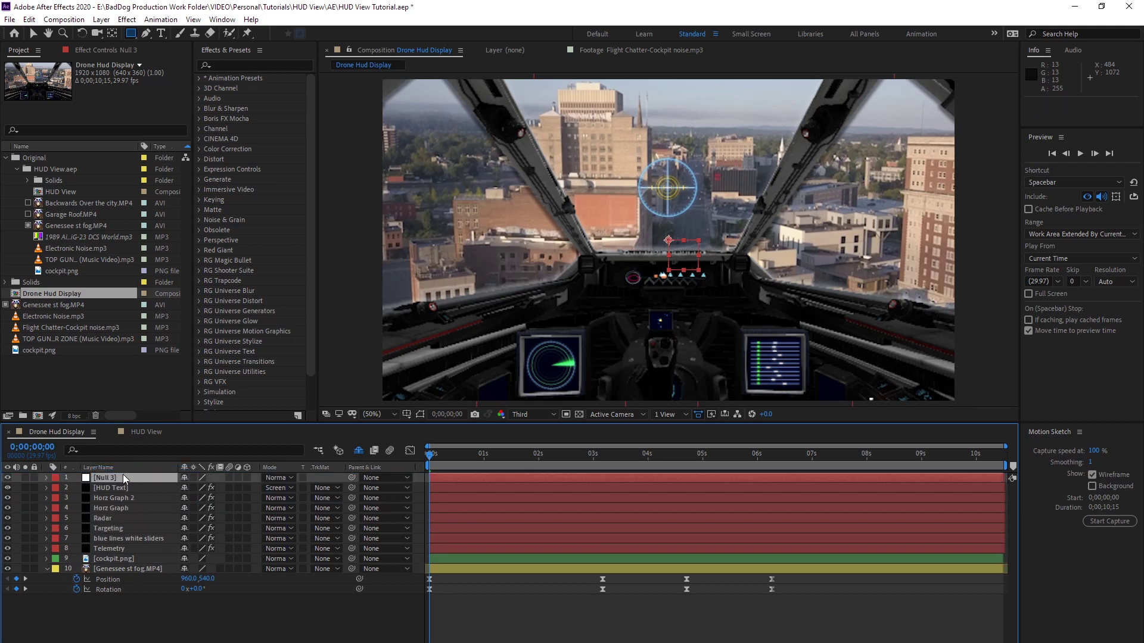
# - Look through the new null layer's transform properties and show only its Scale
pyautogui.click(46, 478)
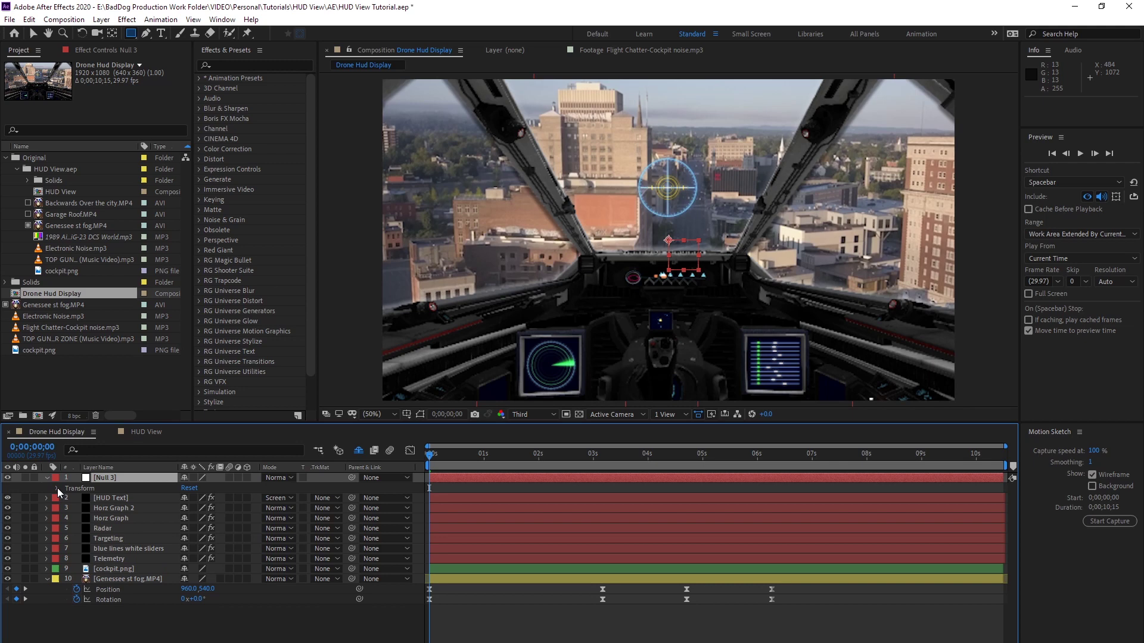
pyautogui.click(57, 488)
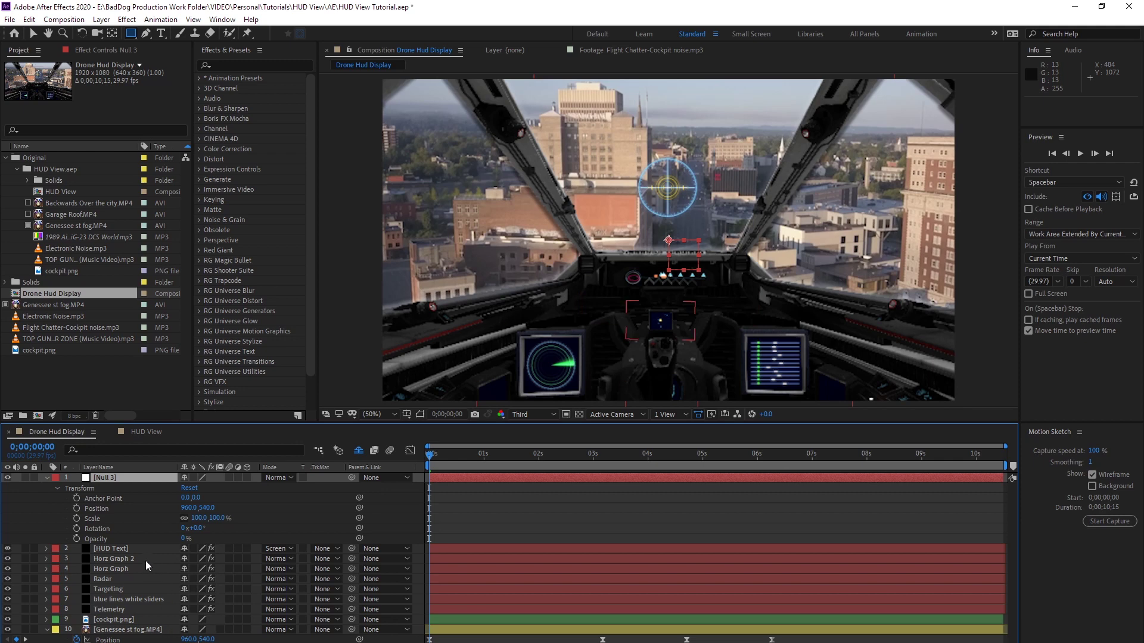
pyautogui.click(113, 481)
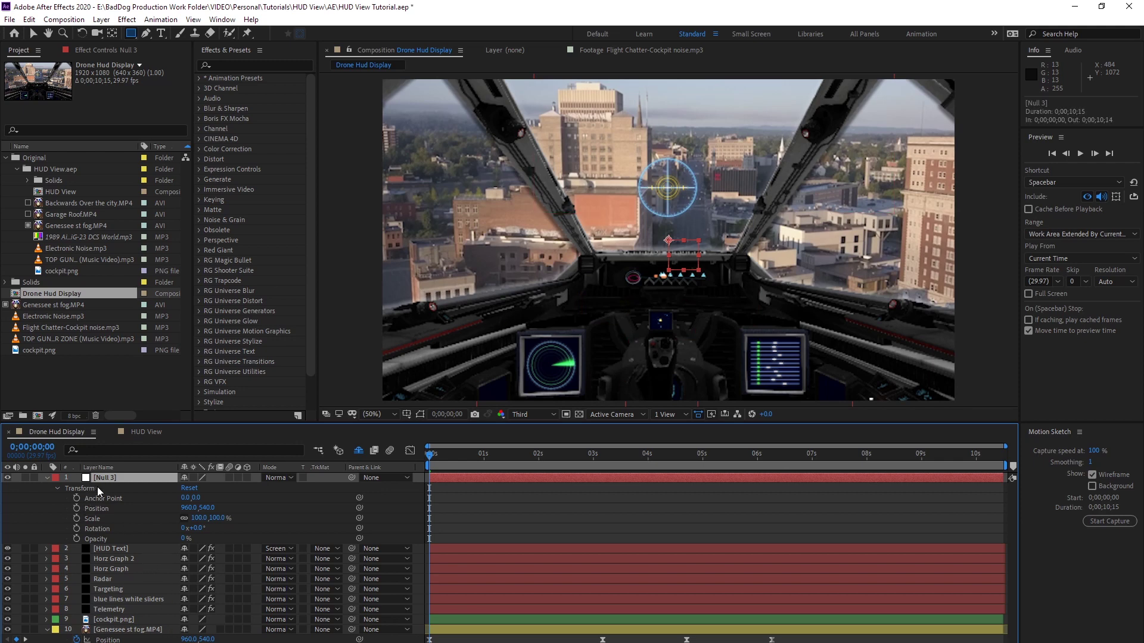
pyautogui.click(48, 478)
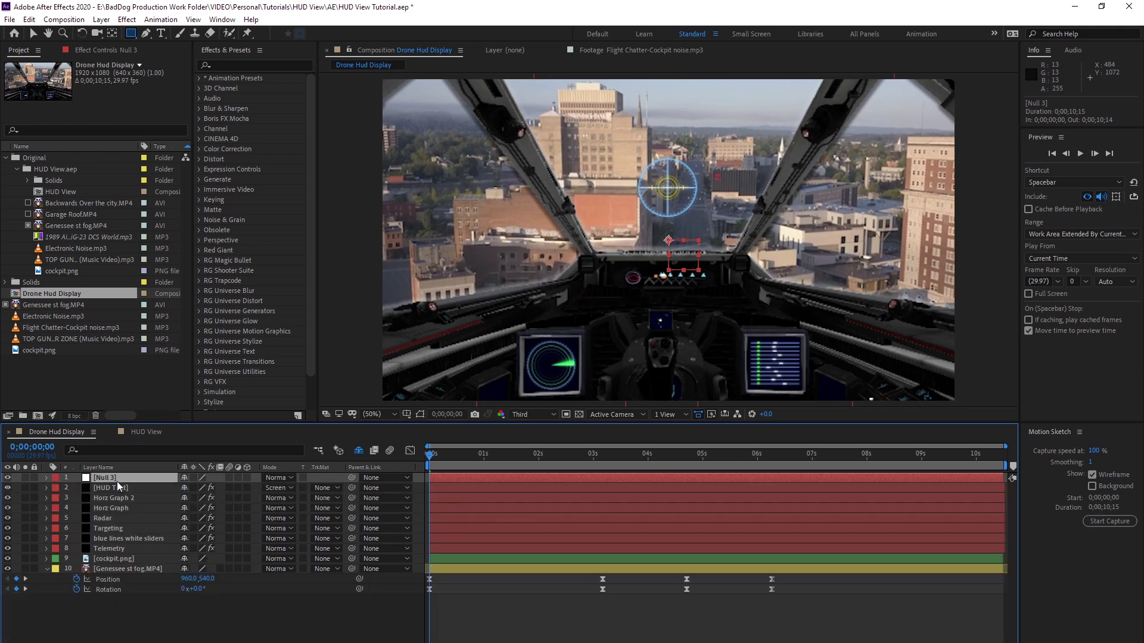
pyautogui.press('s')
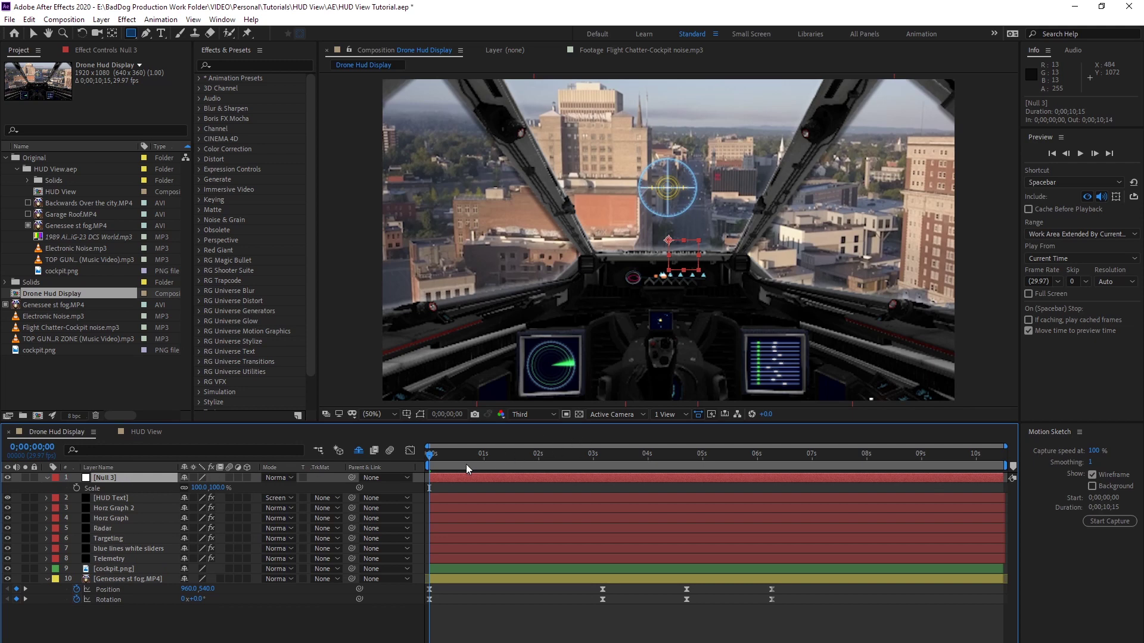
pyautogui.moveTo(432, 459); pyautogui.dragTo(603, 476)
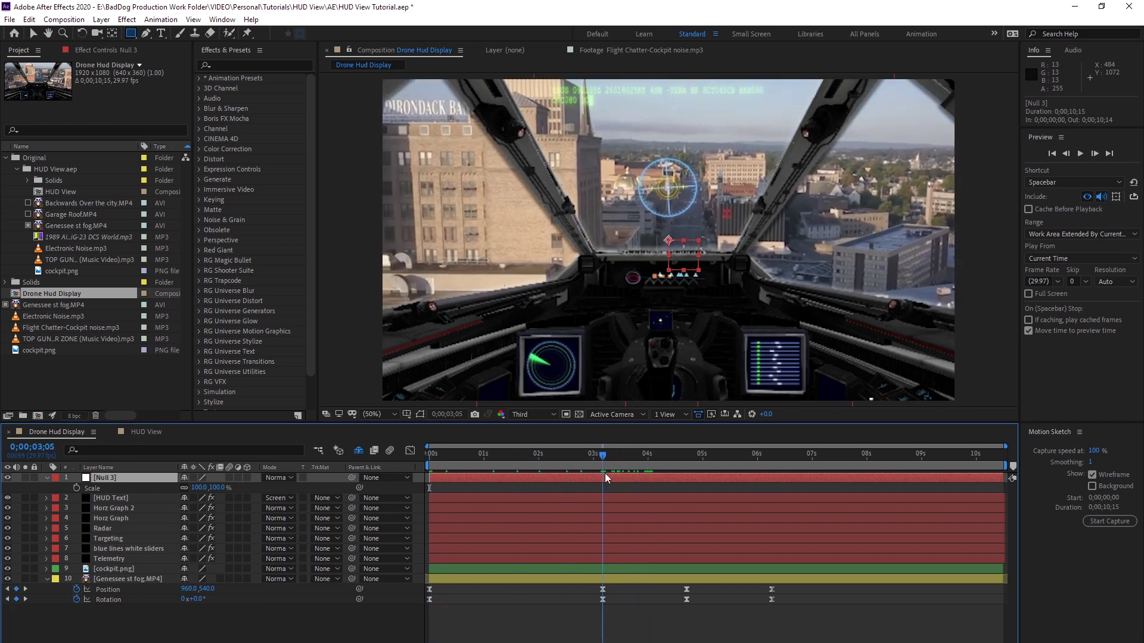
pyautogui.press('Home')
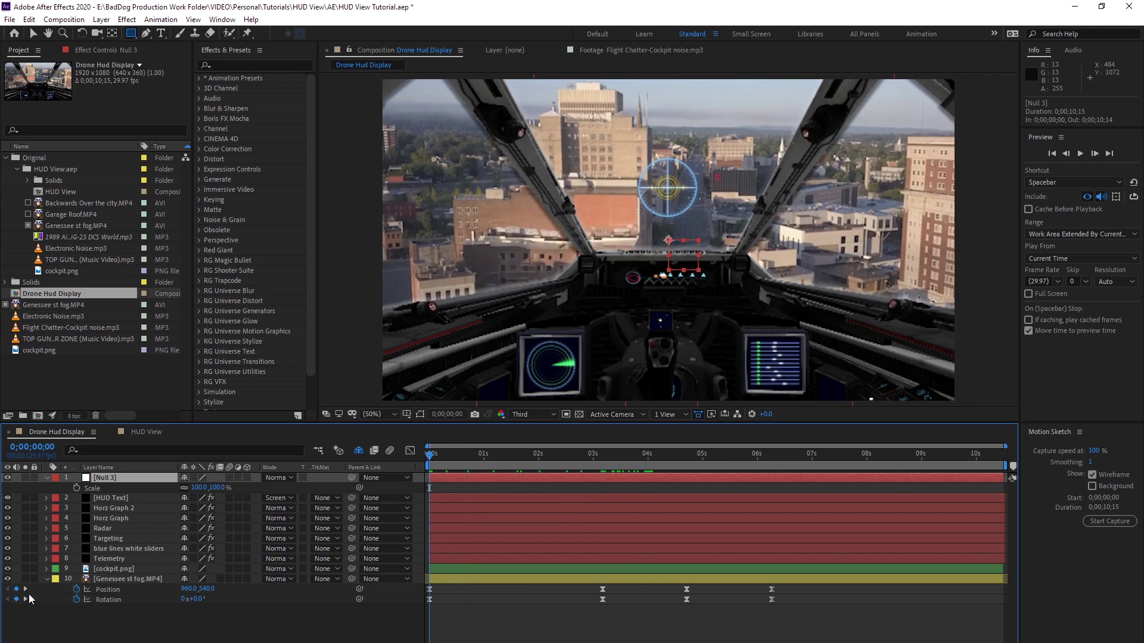
pyautogui.click(26, 589)
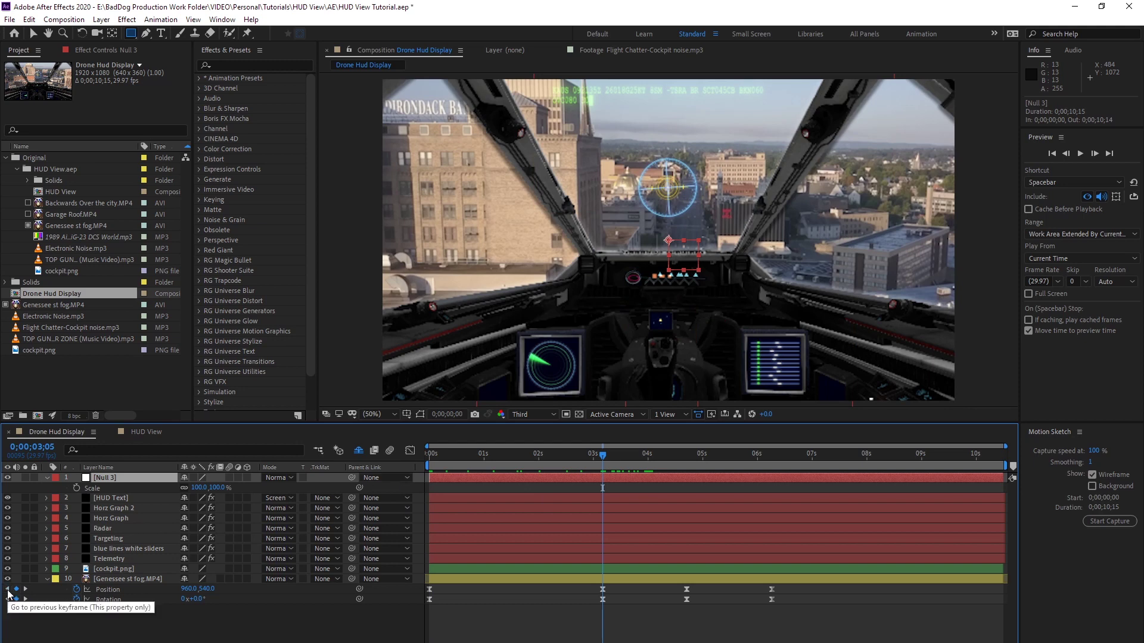
pyautogui.click(7, 589)
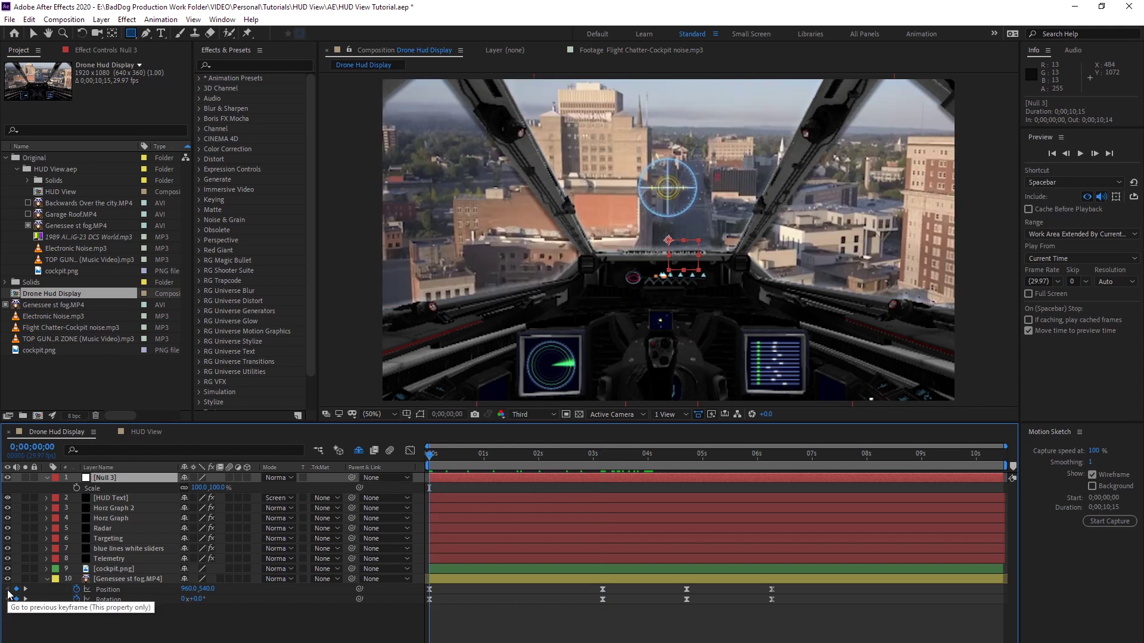
pyautogui.click(76, 488)
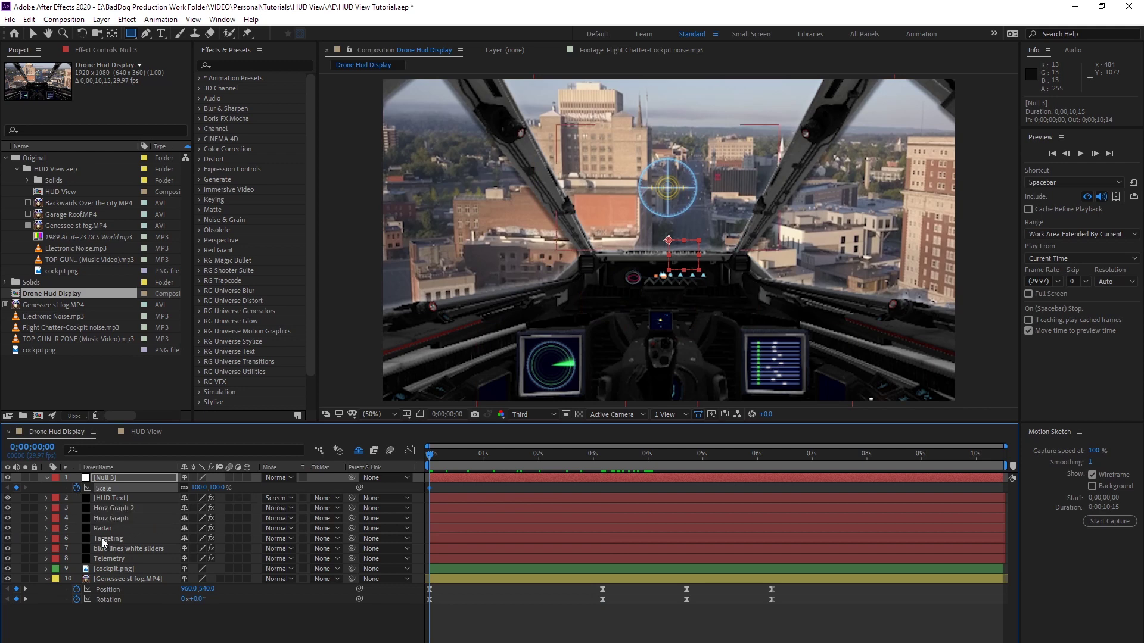
pyautogui.click(25, 588)
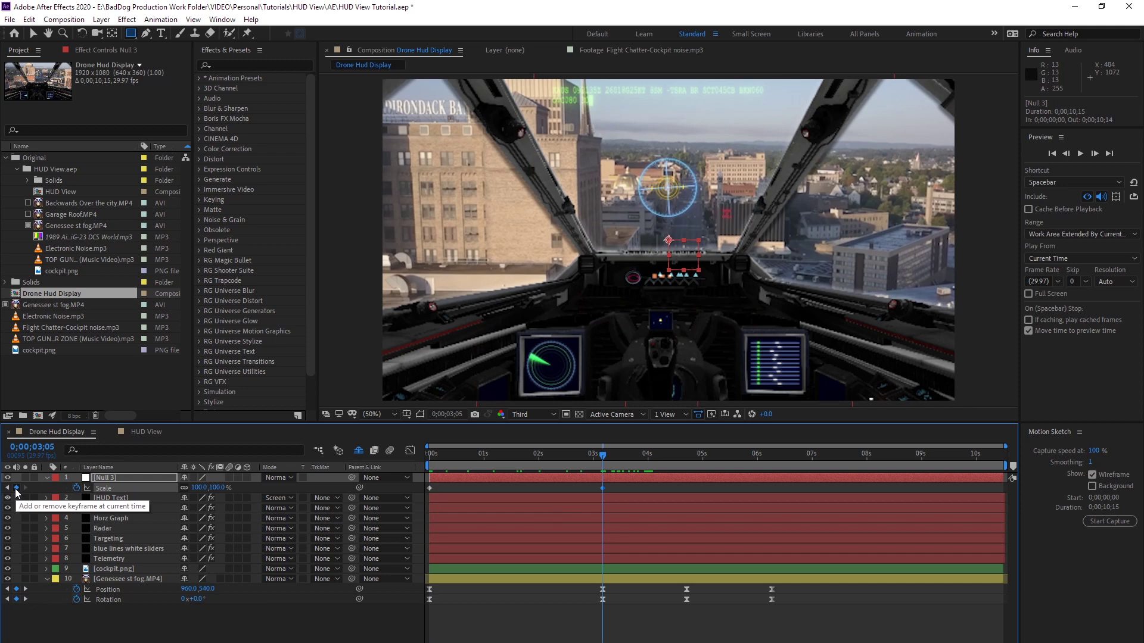
pyautogui.moveTo(604, 458); pyautogui.dragTo(671, 462)
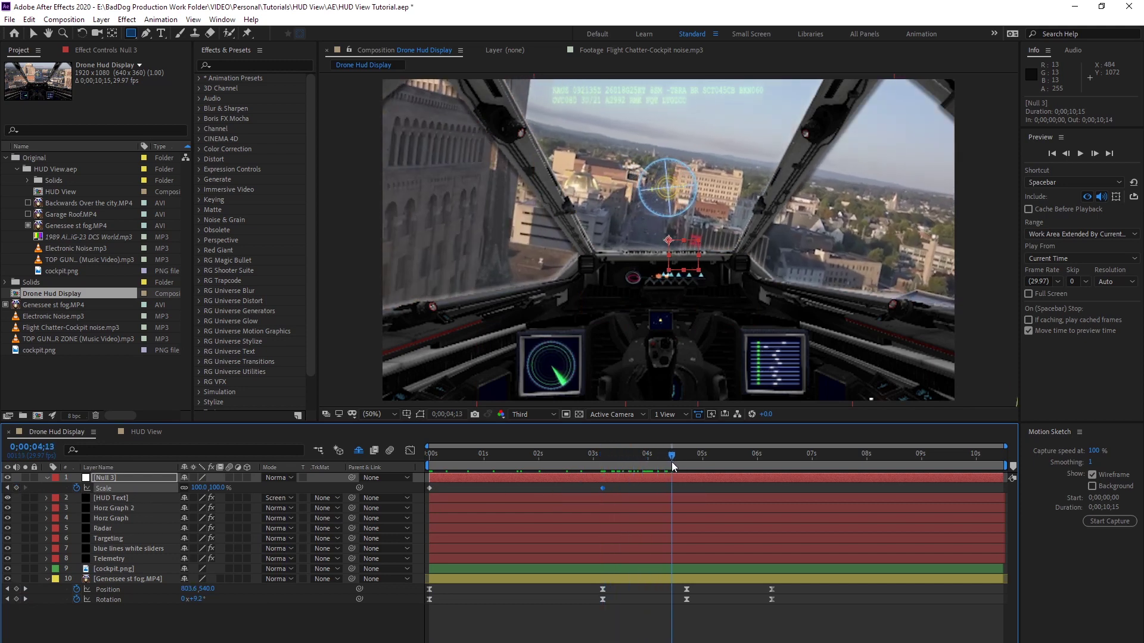
pyautogui.click(25, 590)
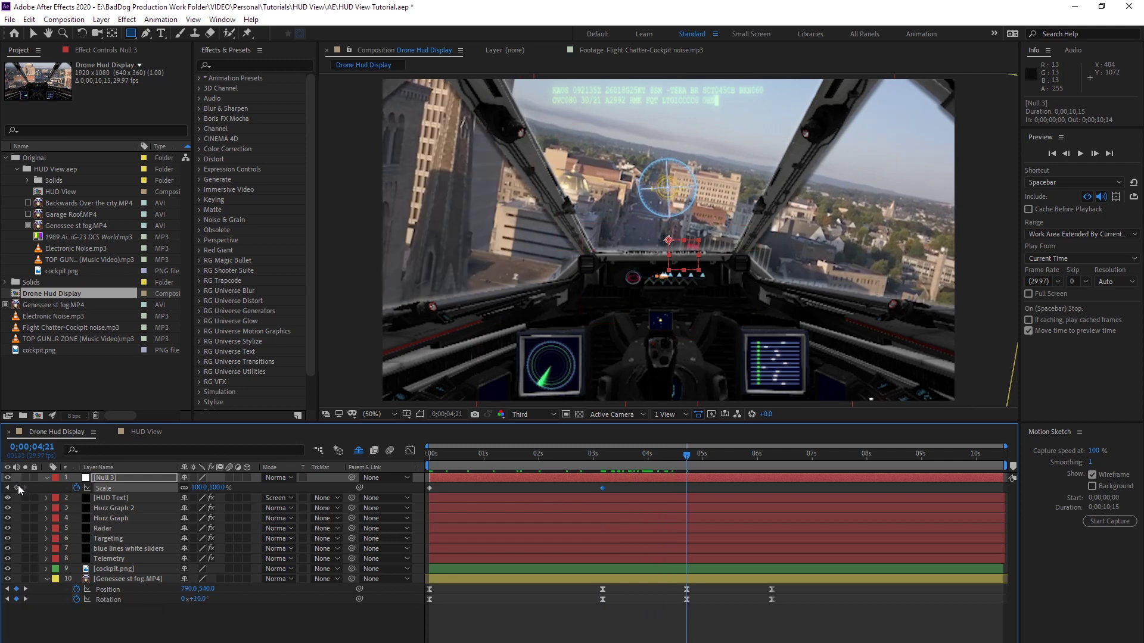
pyautogui.click(16, 488)
pyautogui.moveTo(704, 491); pyautogui.dragTo(421, 487)
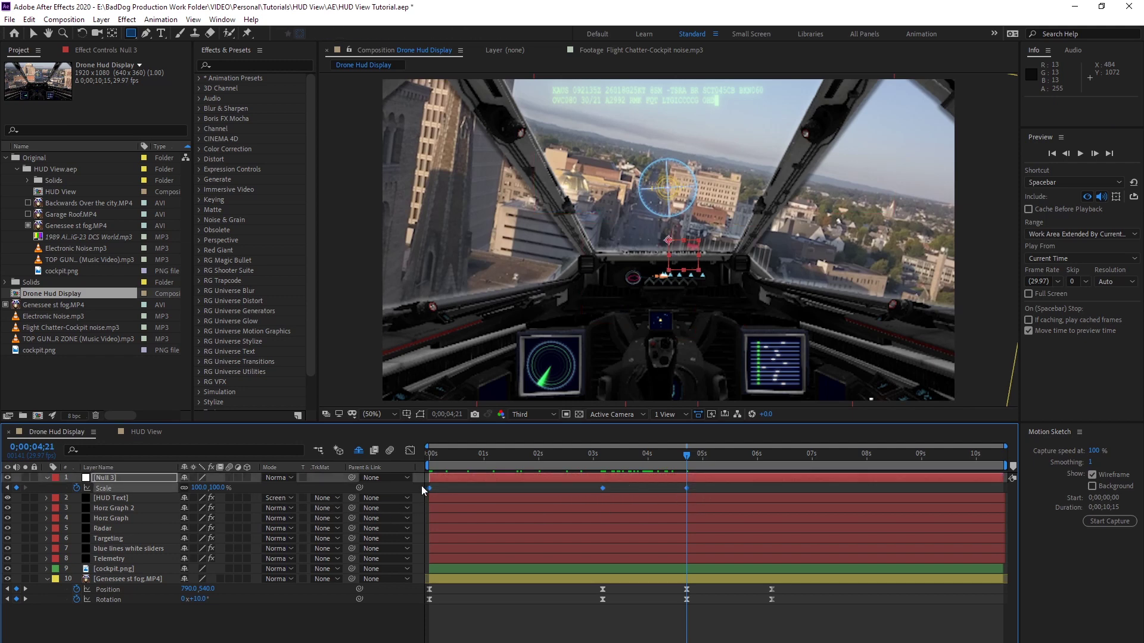
pyautogui.press('Delete')
# - Show the null layer's Rotation and add rotation keyframes at 0;00;00;00 and at the footage's 0;00;03;05 keyframe
pyautogui.click(152, 478)
pyautogui.press('r')
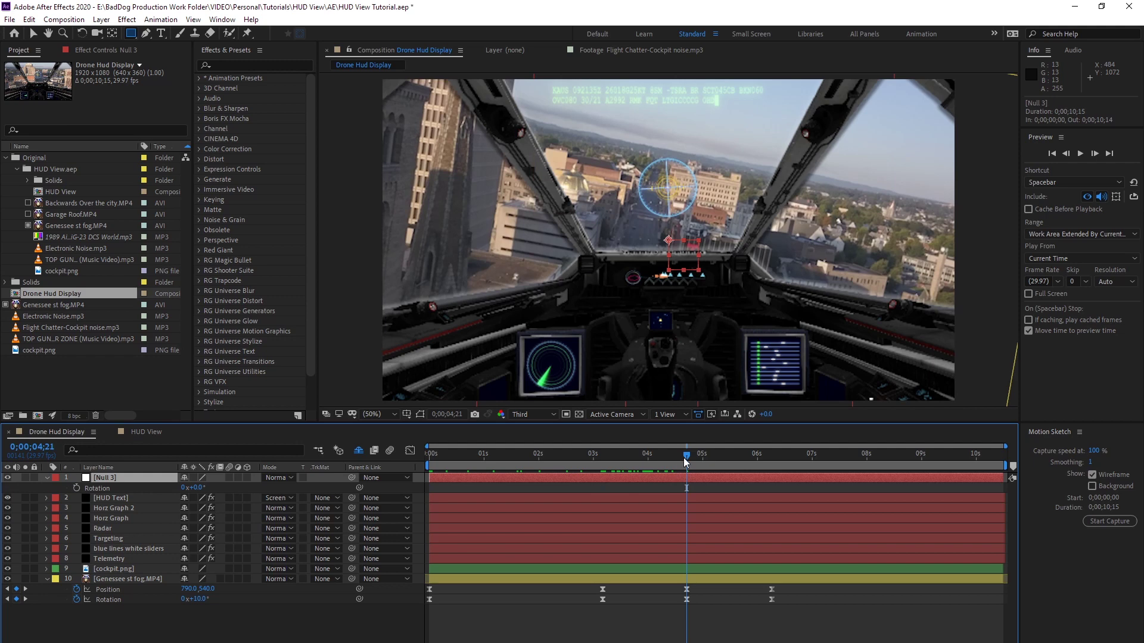
pyautogui.press('Home')
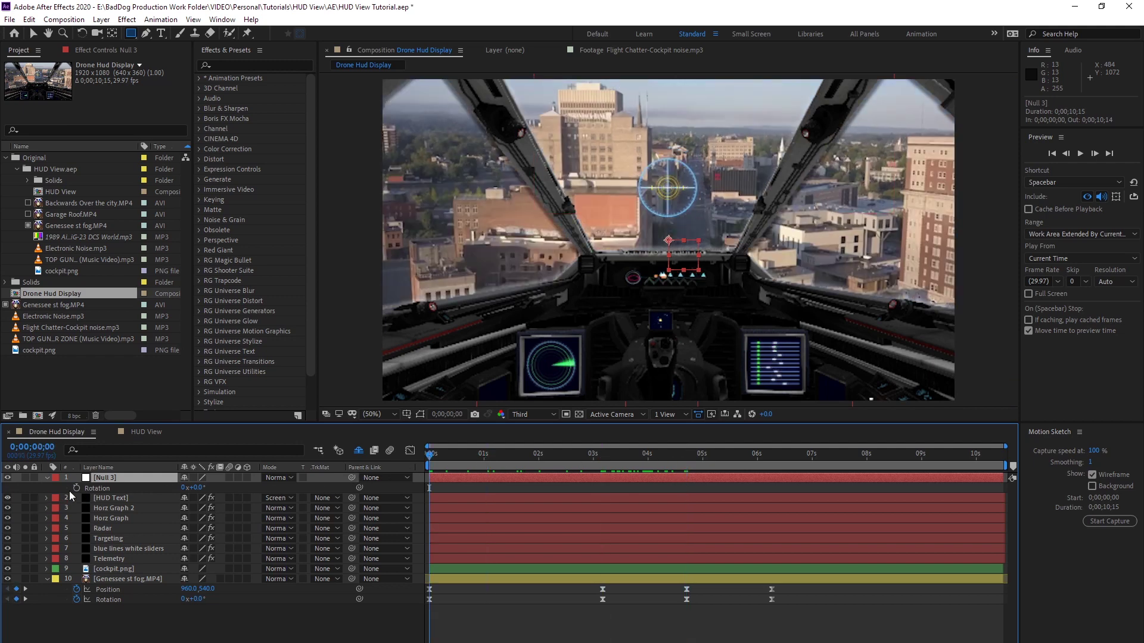
pyautogui.click(76, 488)
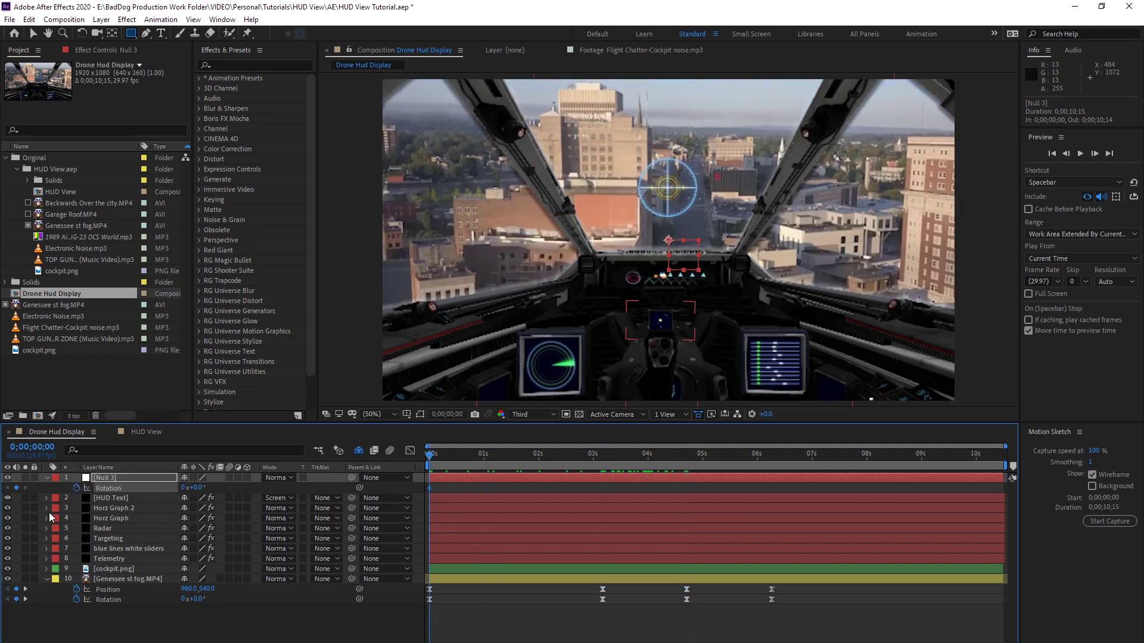
pyautogui.press('k')
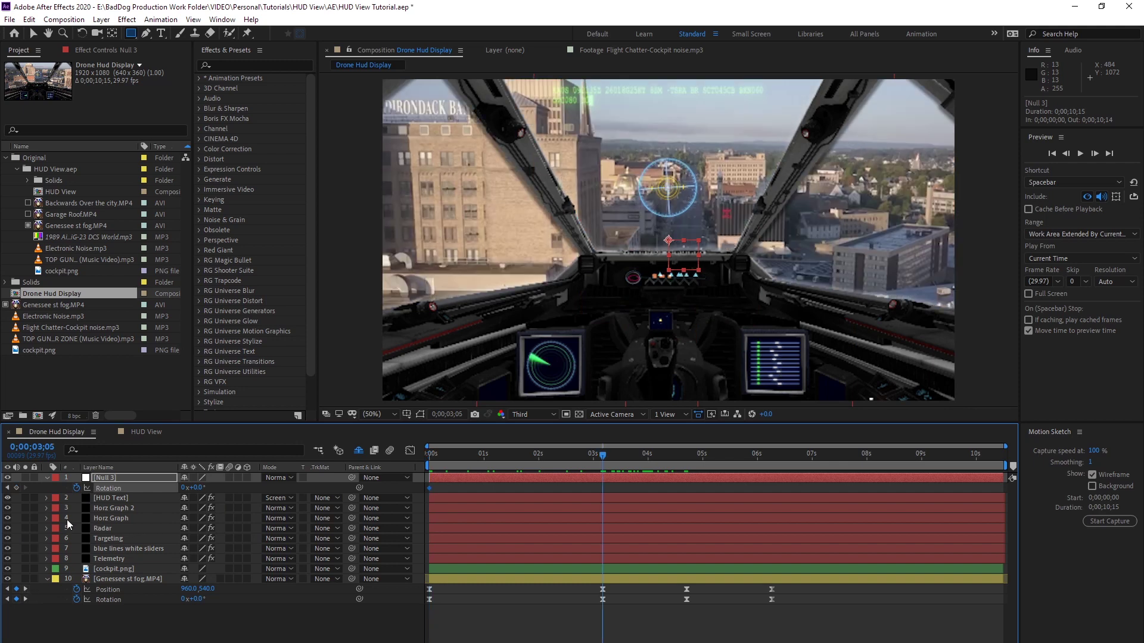
pyautogui.click(16, 488)
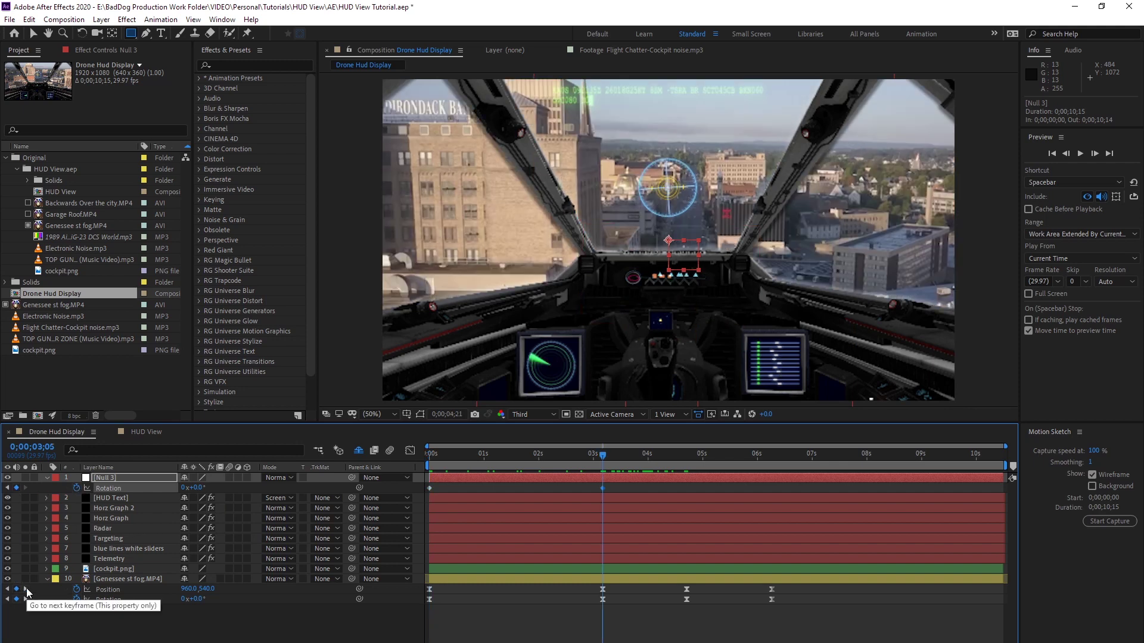
# - Add a null Rotation keyframe of 10° at the footage's 0;00;04;21 keyframe
pyautogui.click(25, 589)
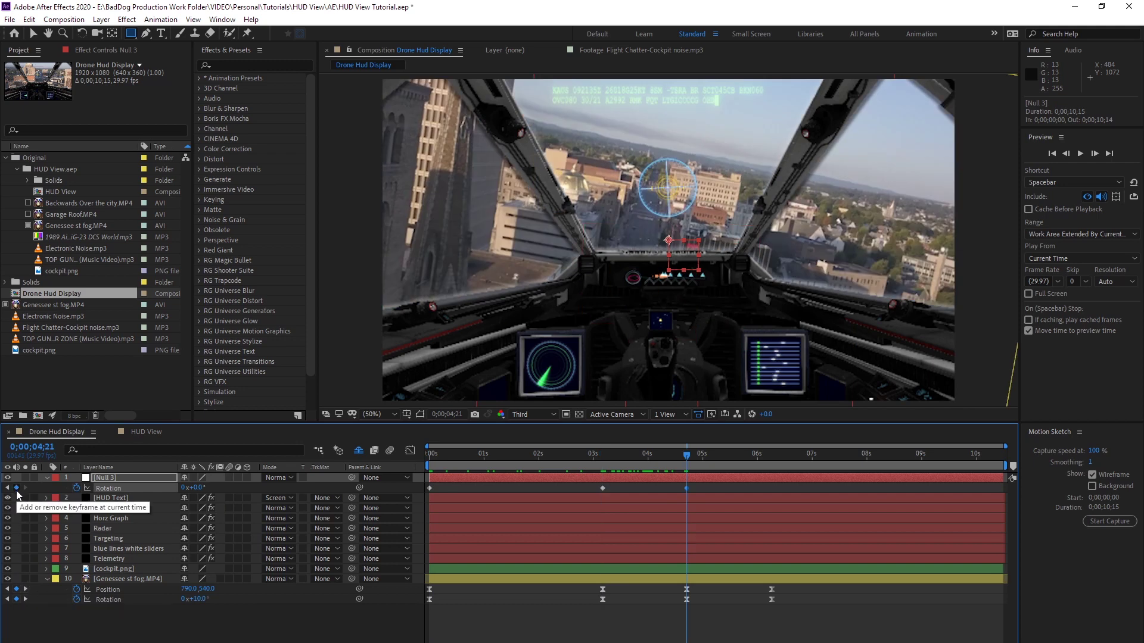
pyautogui.click(197, 488)
pyautogui.write('10')
pyautogui.press('Return')
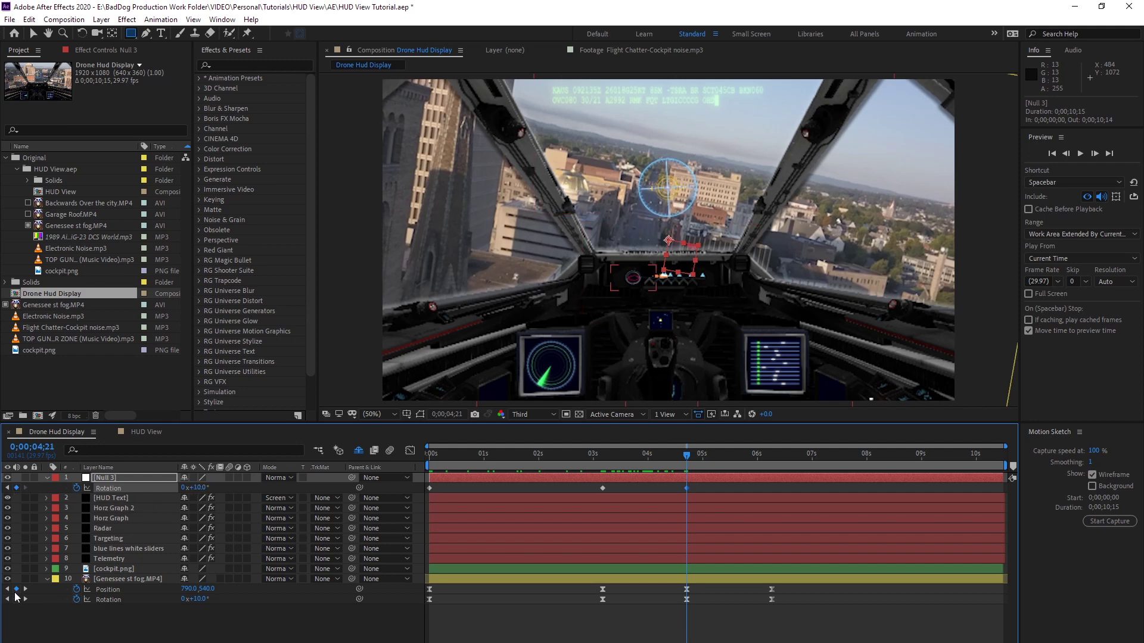
# - Add a null Rotation keyframe of 0° at the footage's 0;00;06;08 keyframe
pyautogui.click(26, 593)
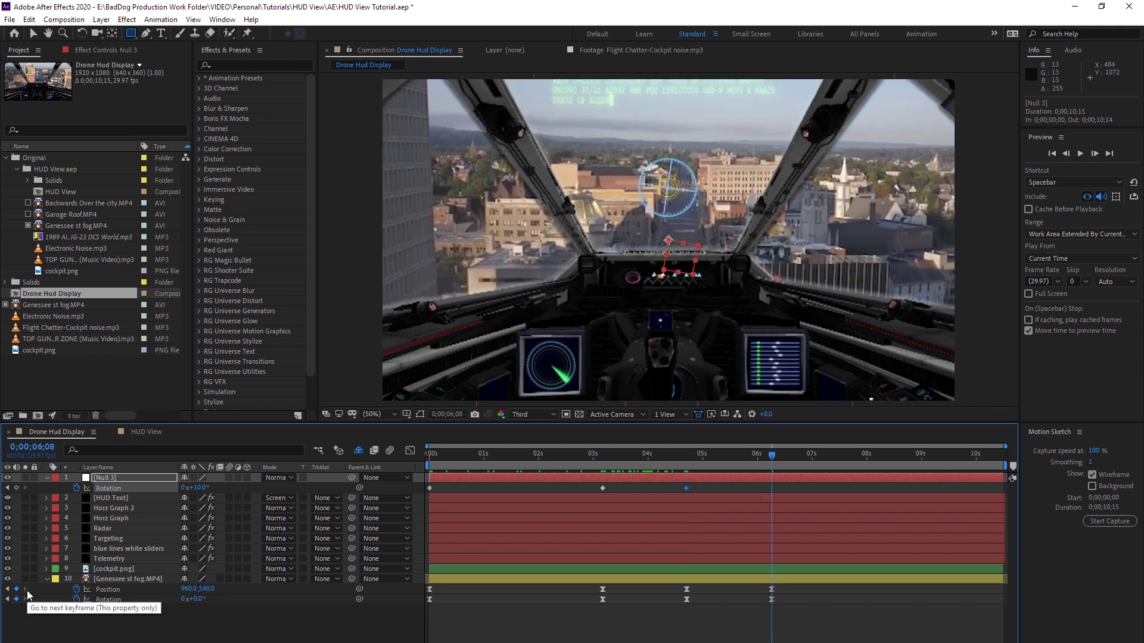
pyautogui.click(20, 488)
pyautogui.click(197, 487)
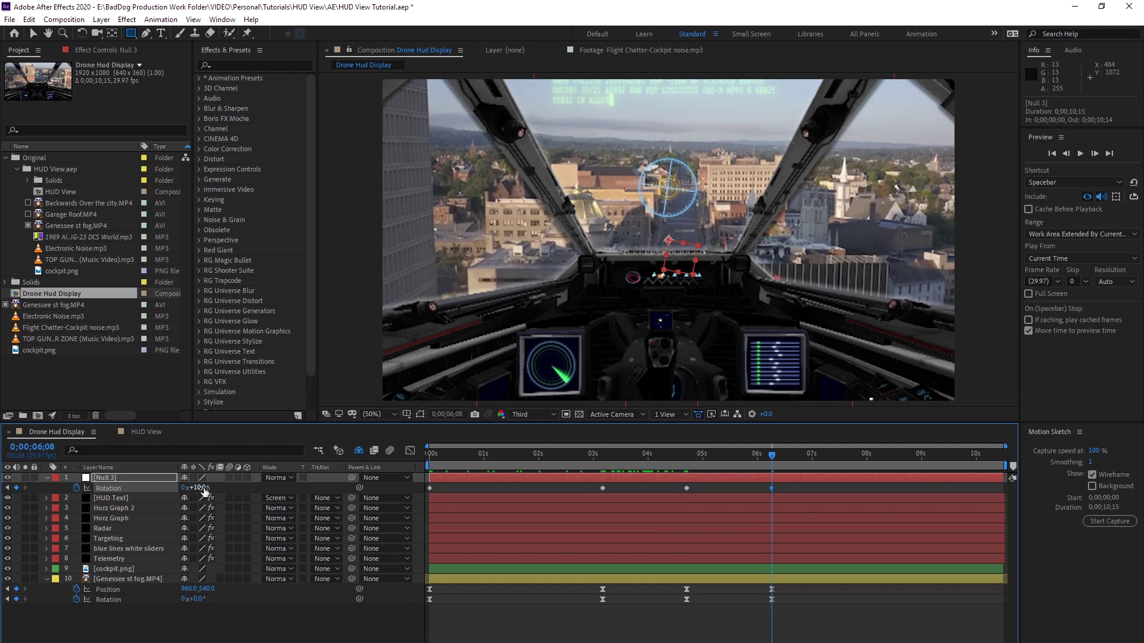
pyautogui.press('Return')
# - Preview the null's rotation from 0;00;03;05 and return to the start of the composition
pyautogui.moveTo(771, 455); pyautogui.dragTo(603, 460)
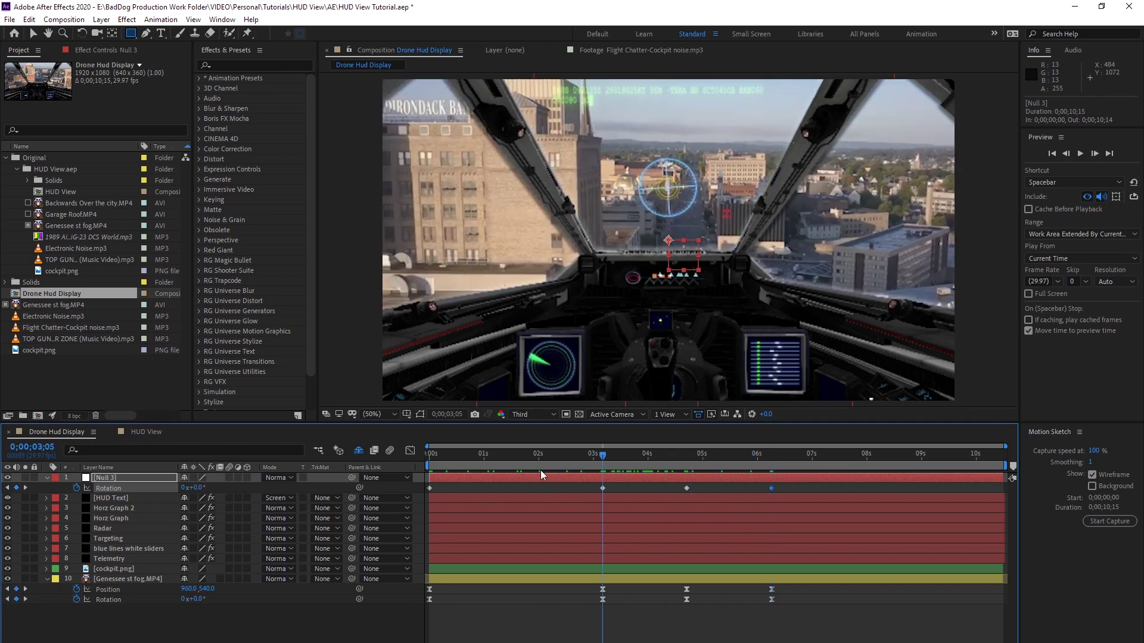
pyautogui.press('space')
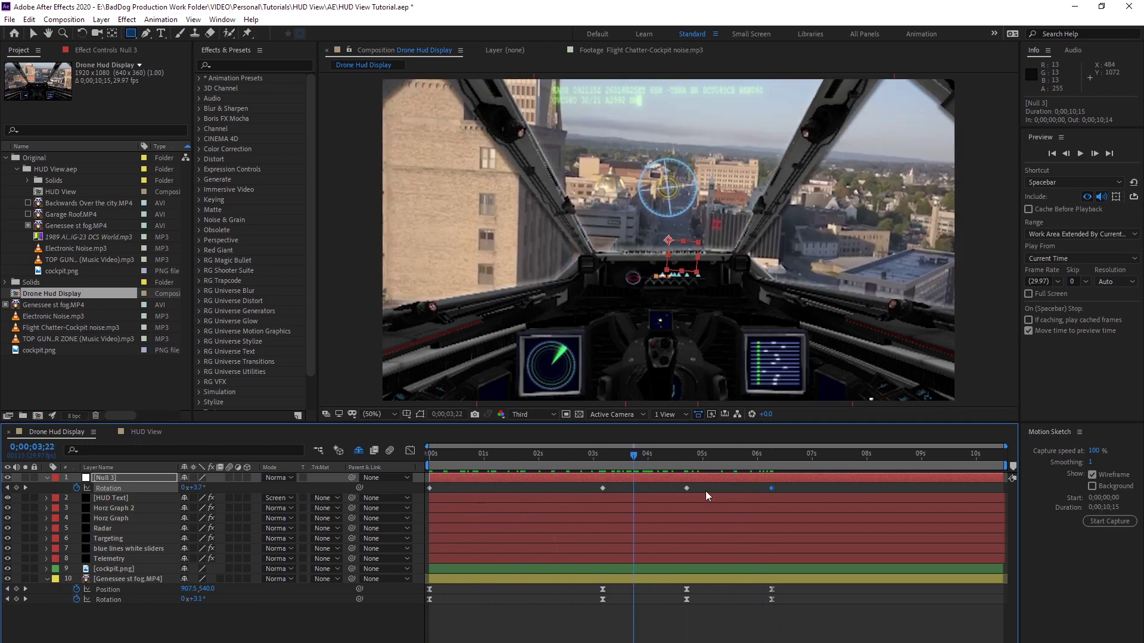
pyautogui.press('Home')
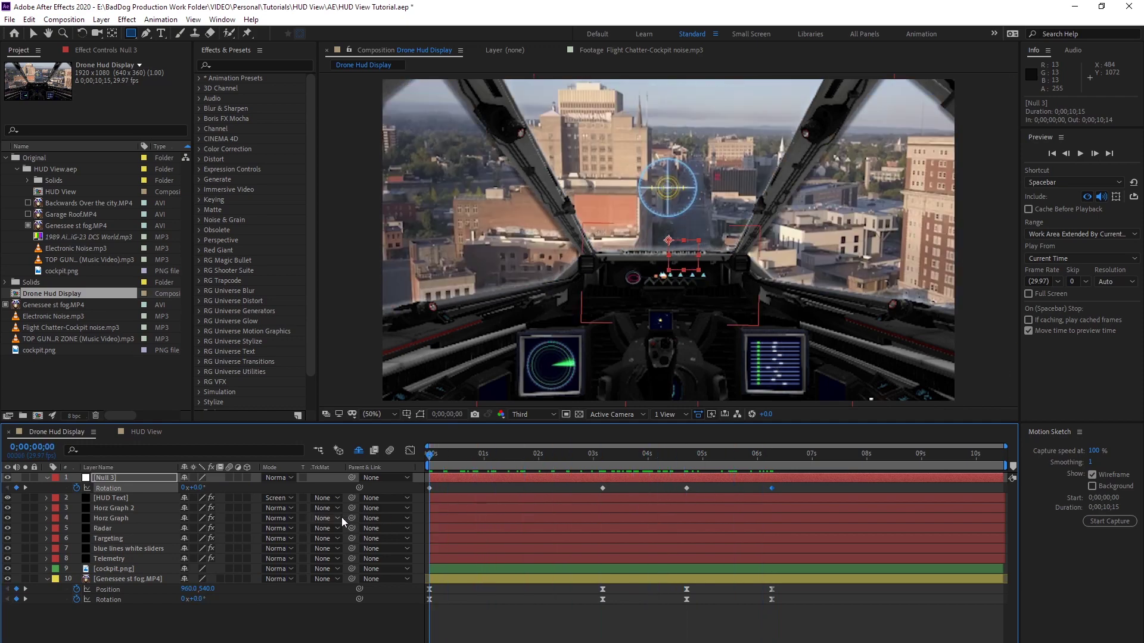
# - Parent all layers from HUD Text through cockpit.png to the null, leaving the Genessee st fog.MP4 footage unparented
pyautogui.click(110, 500)
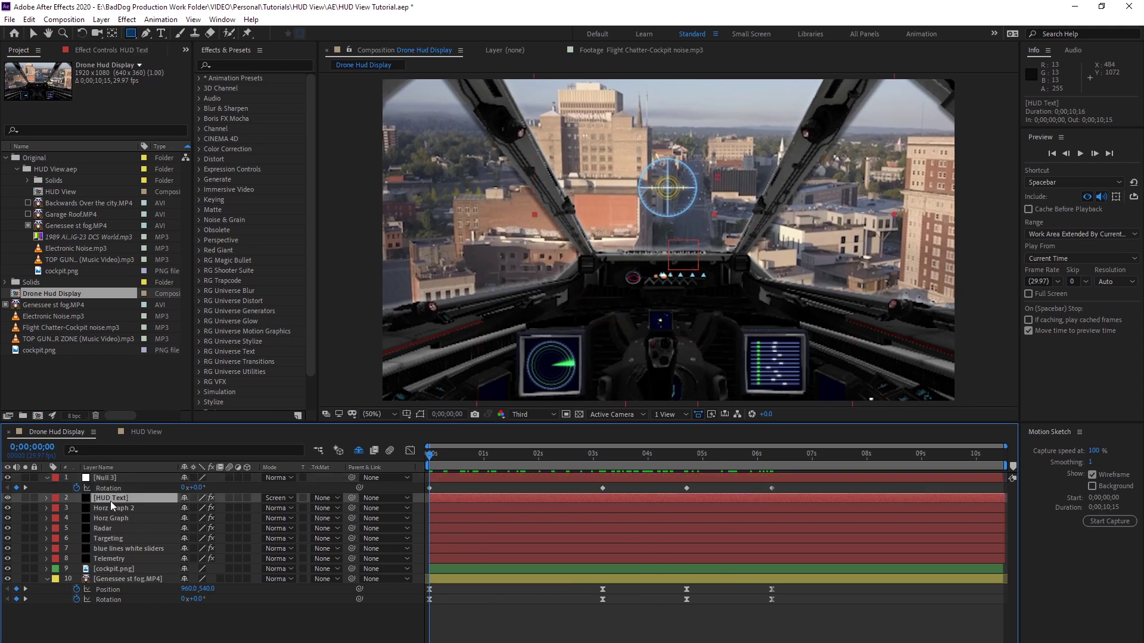
pyautogui.keyDown('shift'); pyautogui.click(119, 570); pyautogui.keyUp('shift')
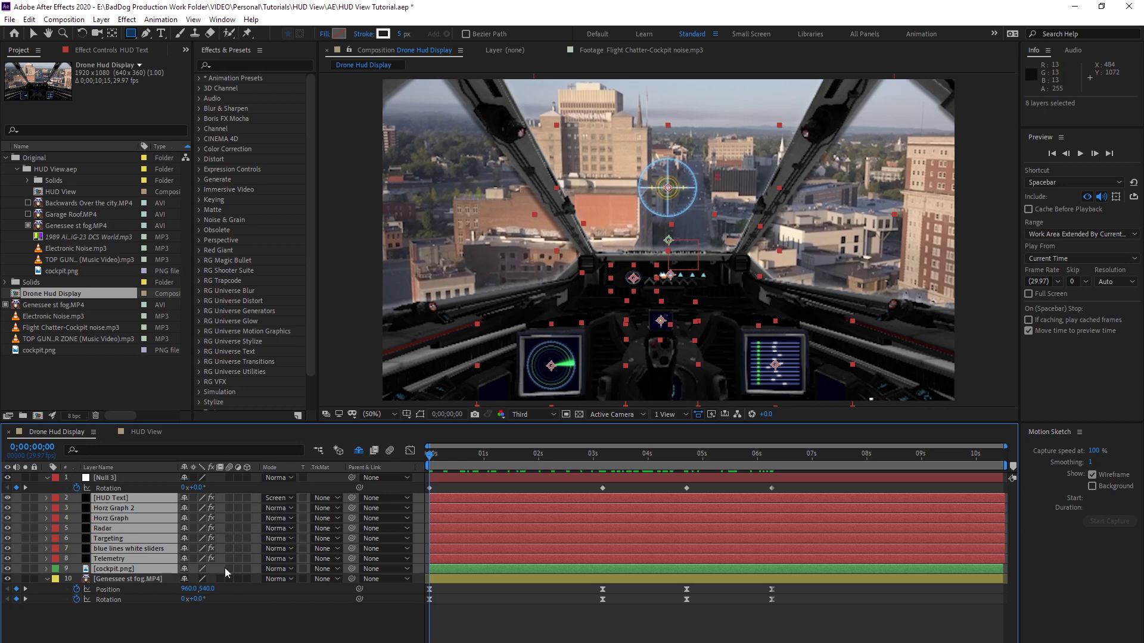
pyautogui.rightClick(390, 470)
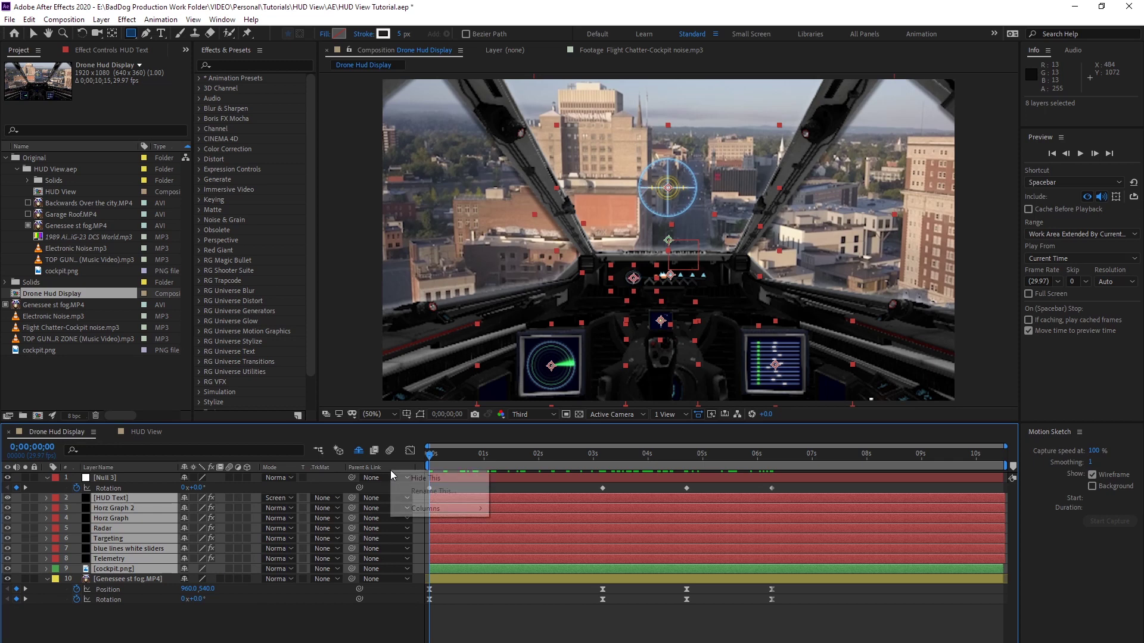
pyautogui.moveTo(425, 508)
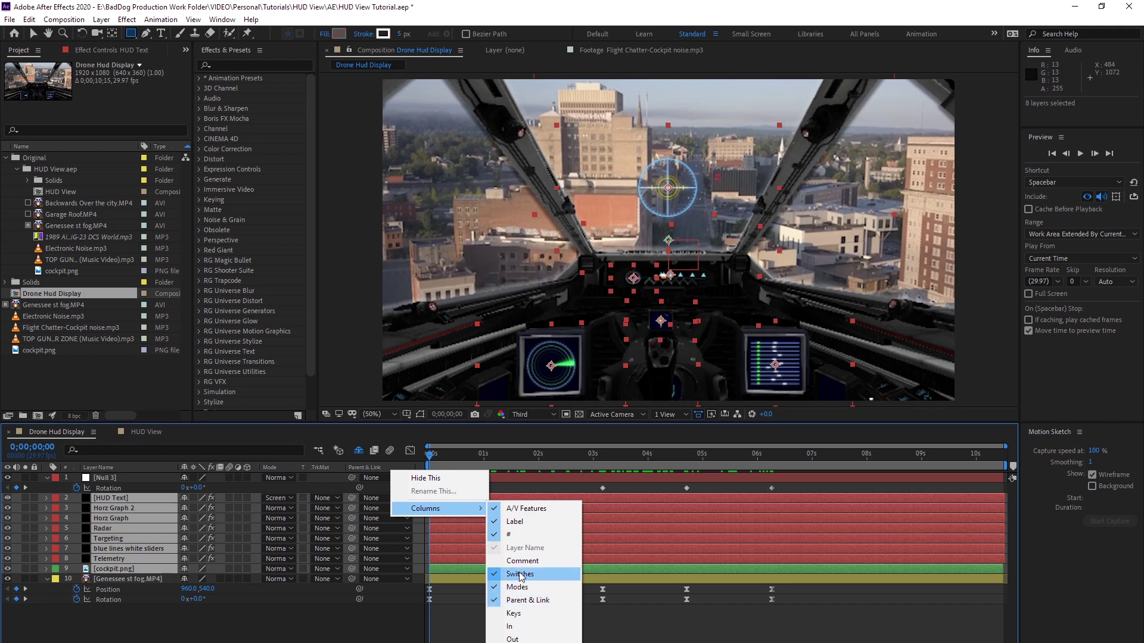
pyautogui.click(349, 527)
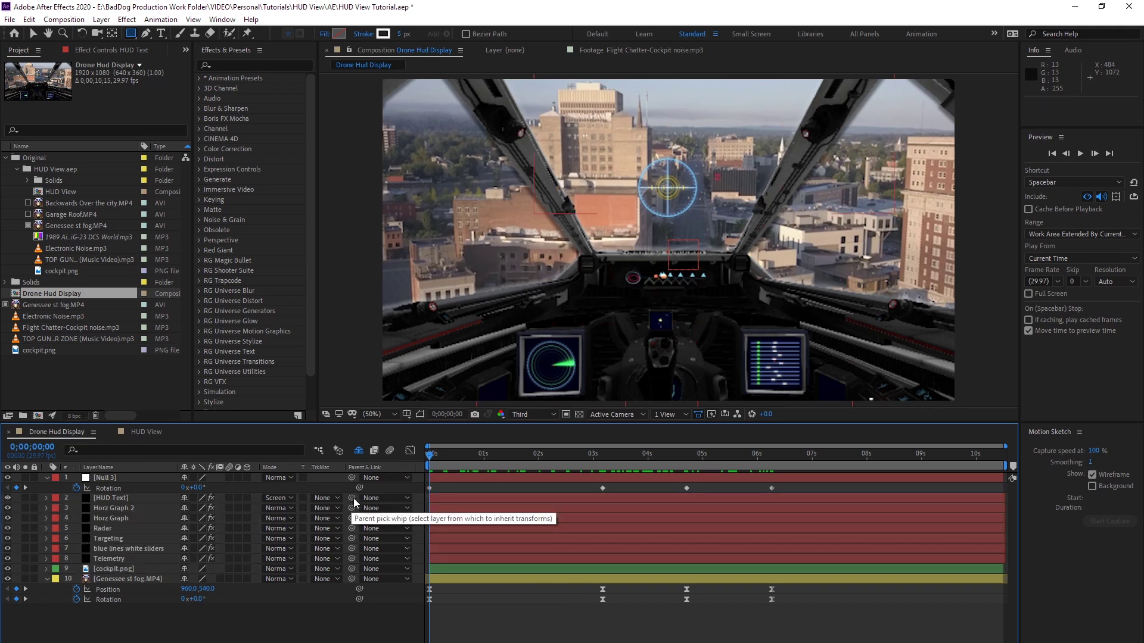
pyautogui.click(138, 499)
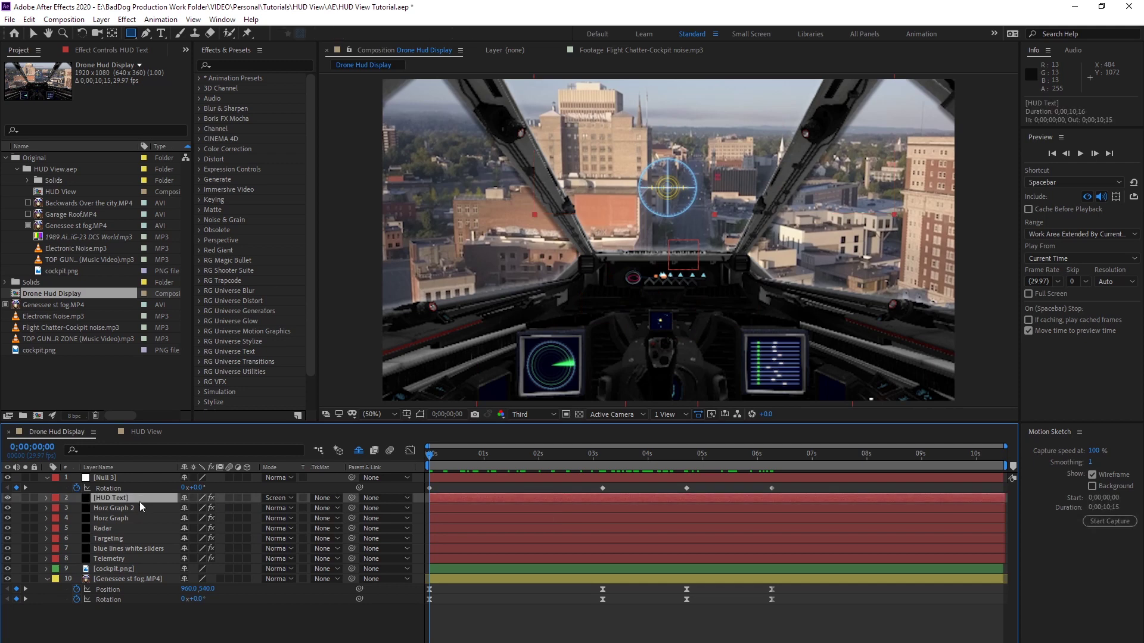
pyautogui.keyDown('shift'); pyautogui.click(134, 571); pyautogui.keyUp('shift')
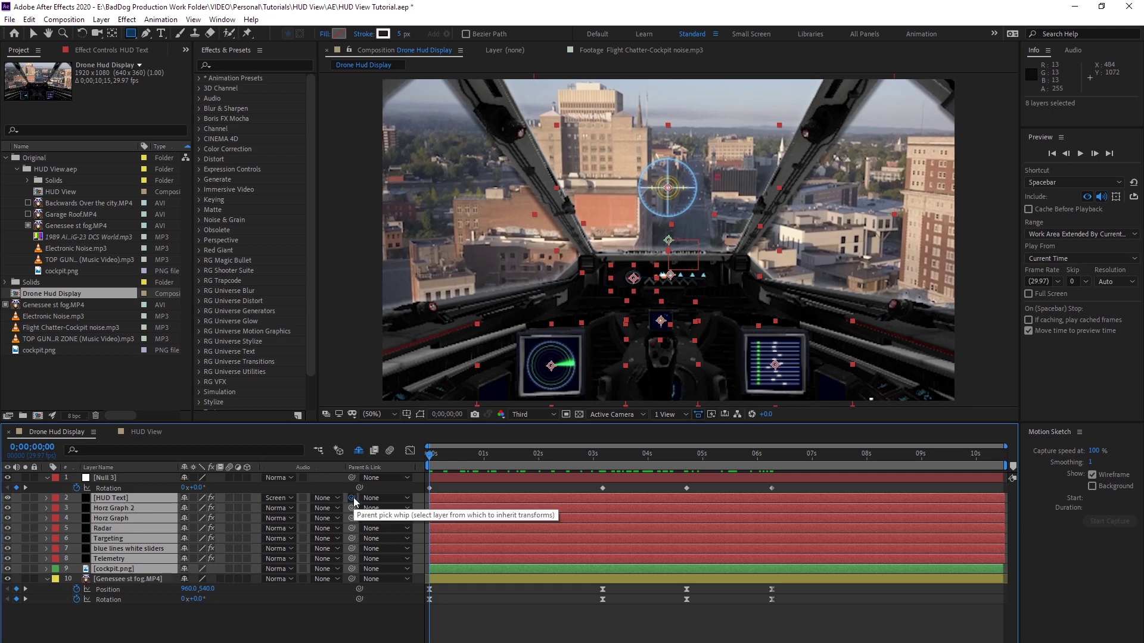
pyautogui.moveTo(354, 501); pyautogui.dragTo(103, 483)
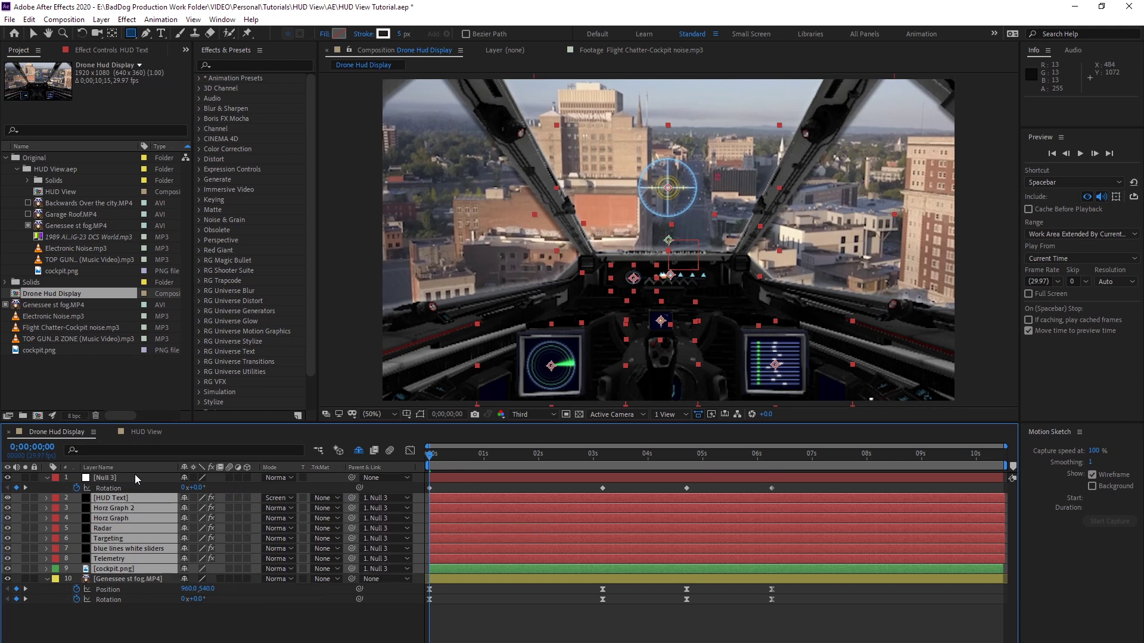
# - Play the composition from the start to check how the parented cockpit banks against the footage
pyautogui.click(123, 581)
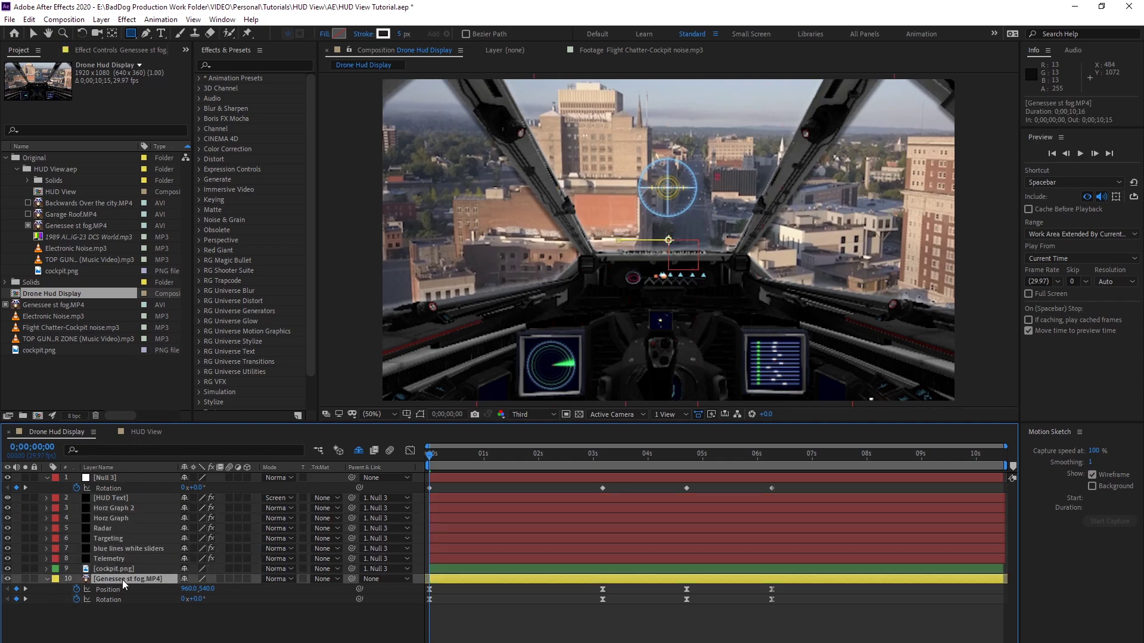
pyautogui.moveTo(431, 456); pyautogui.dragTo(378, 491)
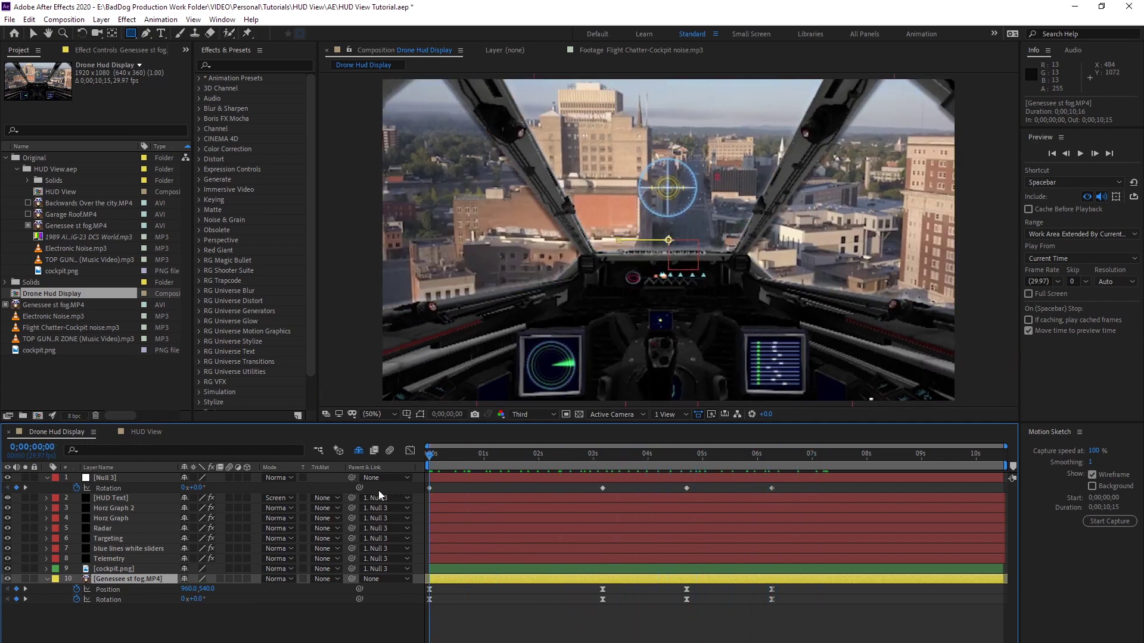
pyautogui.press('space')
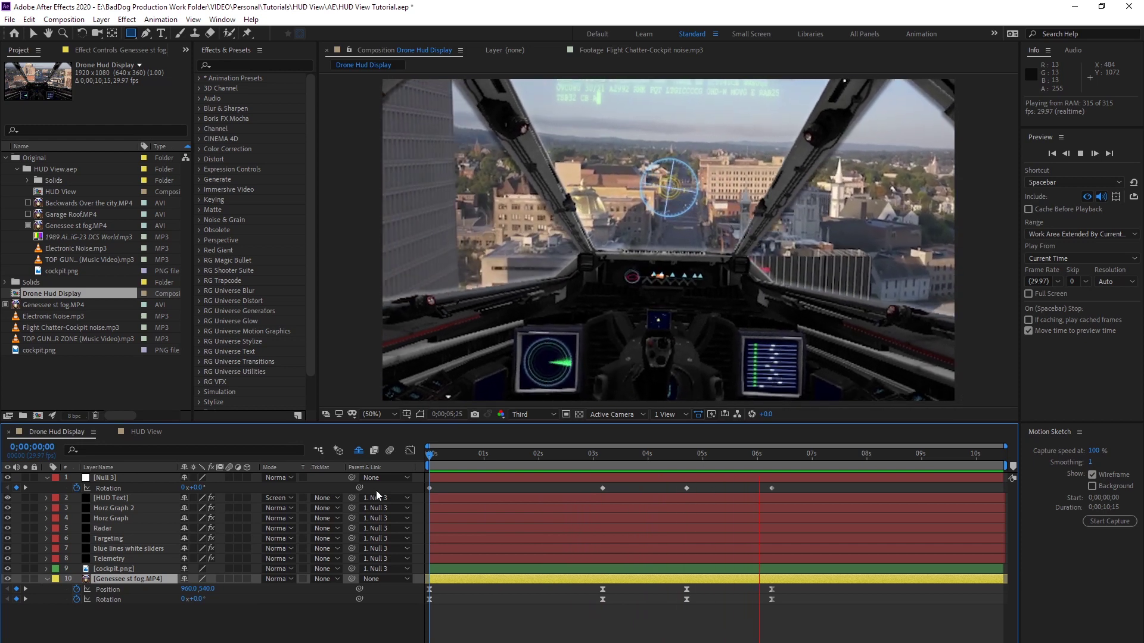
pyautogui.press('space')
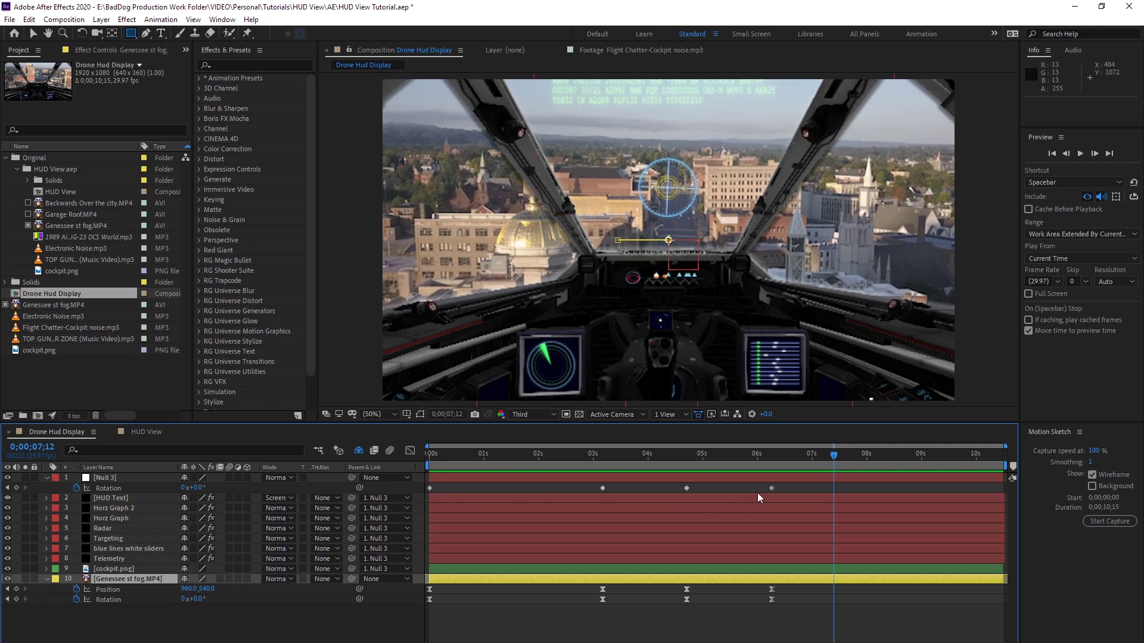
# - Apply Easy Ease to all four Rotation keyframes of the null layer
pyautogui.moveTo(782, 492); pyautogui.dragTo(552, 479)
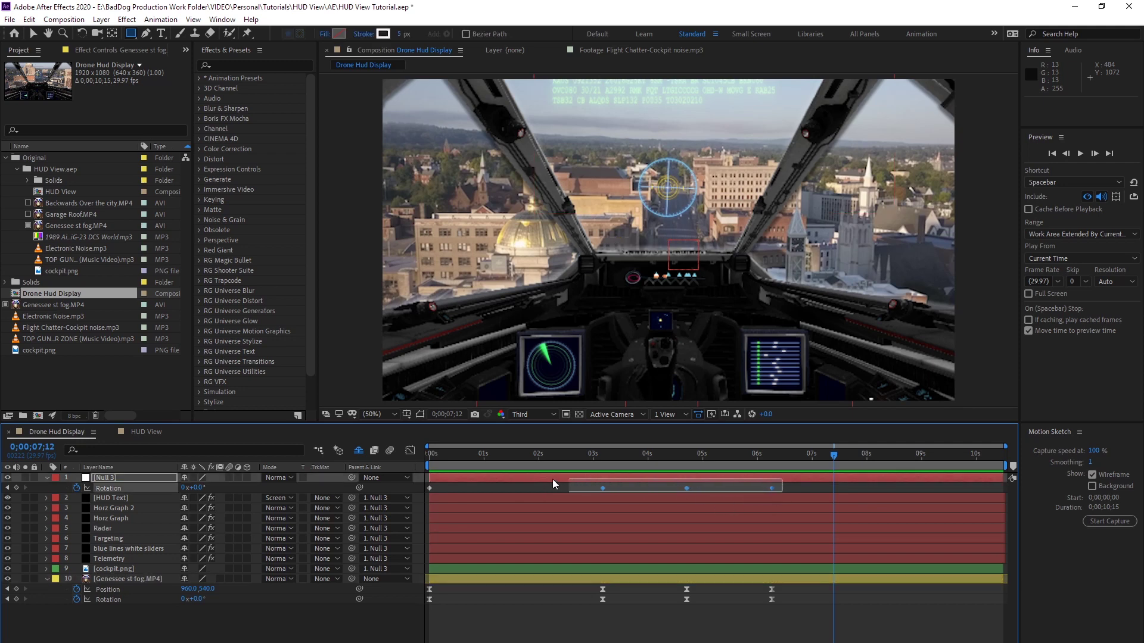
pyautogui.moveTo(434, 480); pyautogui.dragTo(430, 488)
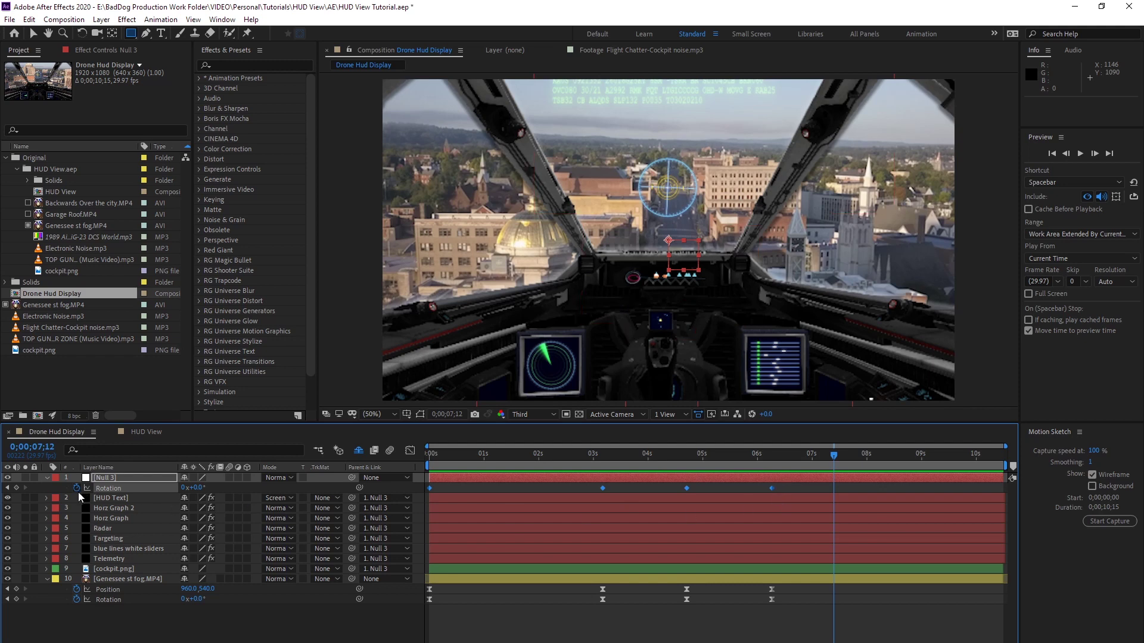
pyautogui.moveTo(780, 491); pyautogui.dragTo(428, 488)
pyautogui.press('F9')
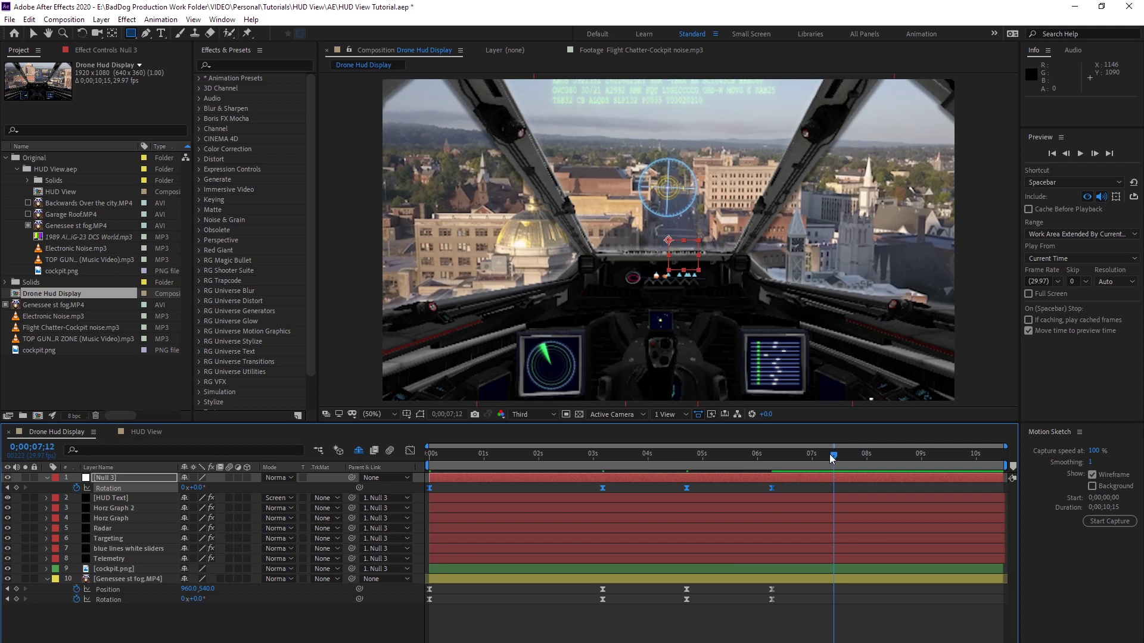
# - Play the composition from the start to review the eased cockpit rotation
pyautogui.moveTo(833, 457); pyautogui.dragTo(365, 475)
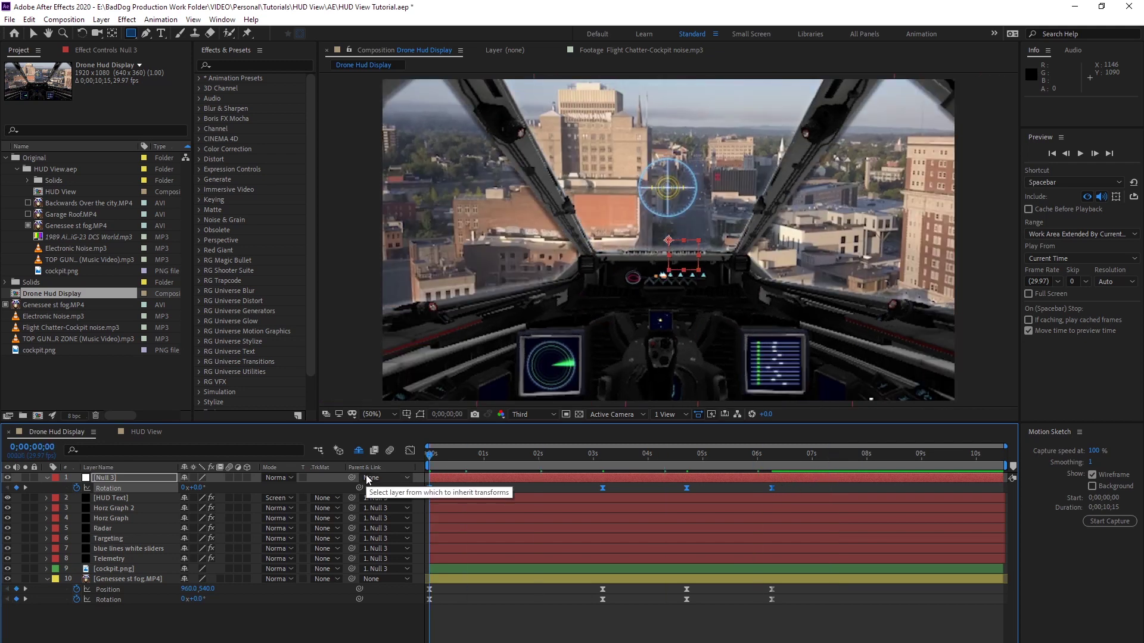
pyautogui.press('space')
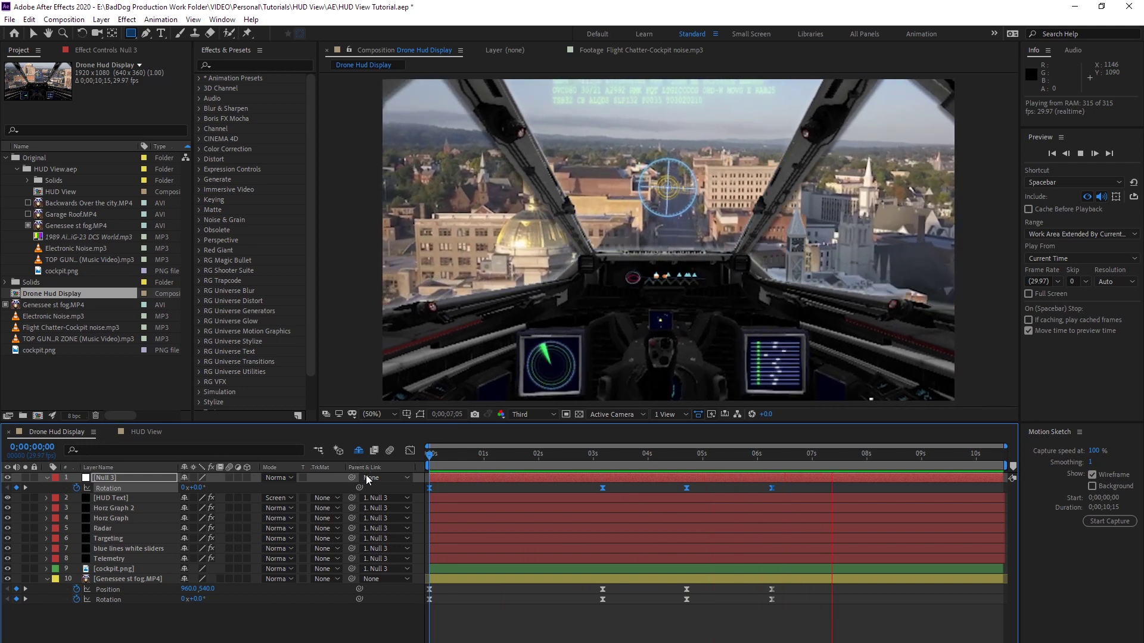
pyautogui.press('space')
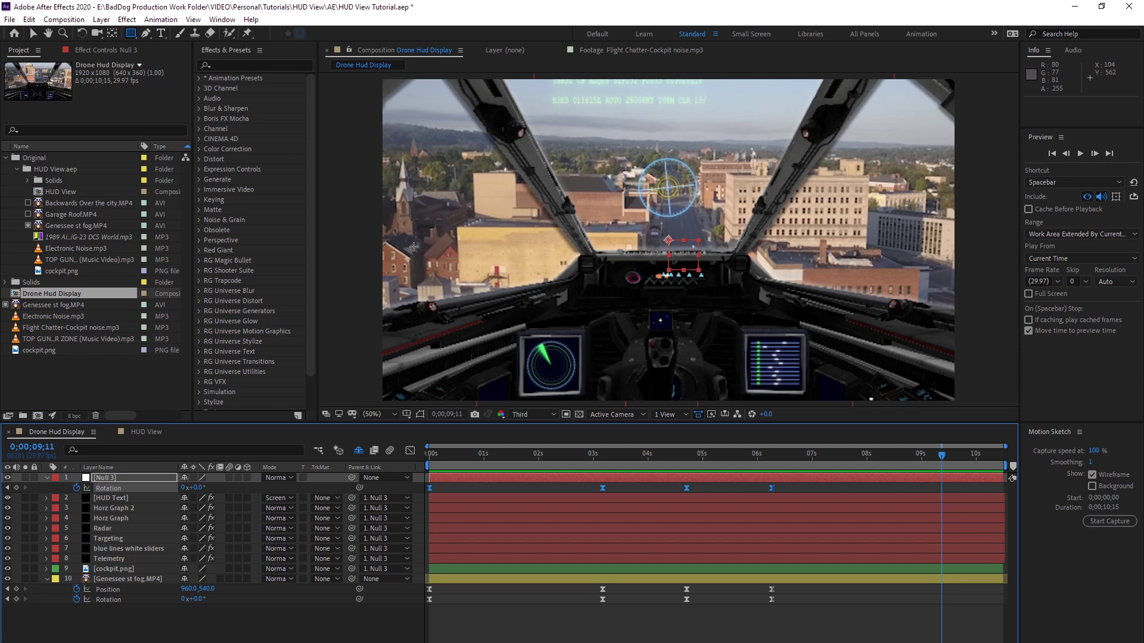
# - Draw a rectangular mask on the null layer over the buildings behind the cockpit's left window and play the composition
pyautogui.moveTo(414, 247); pyautogui.dragTo(579, 300)
pyautogui.press('space')
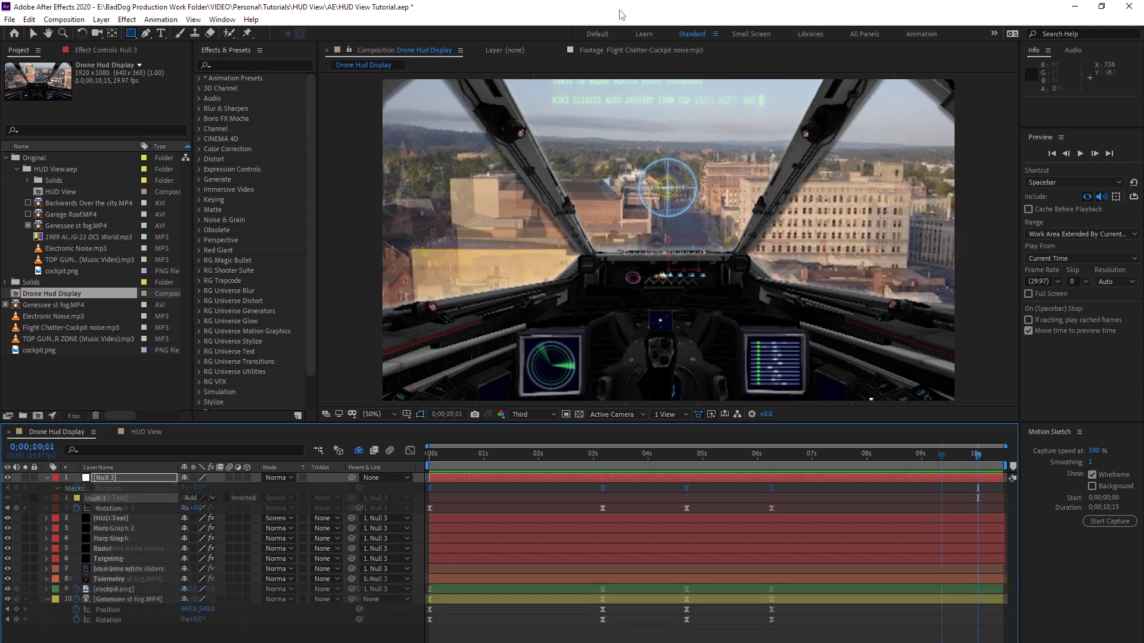